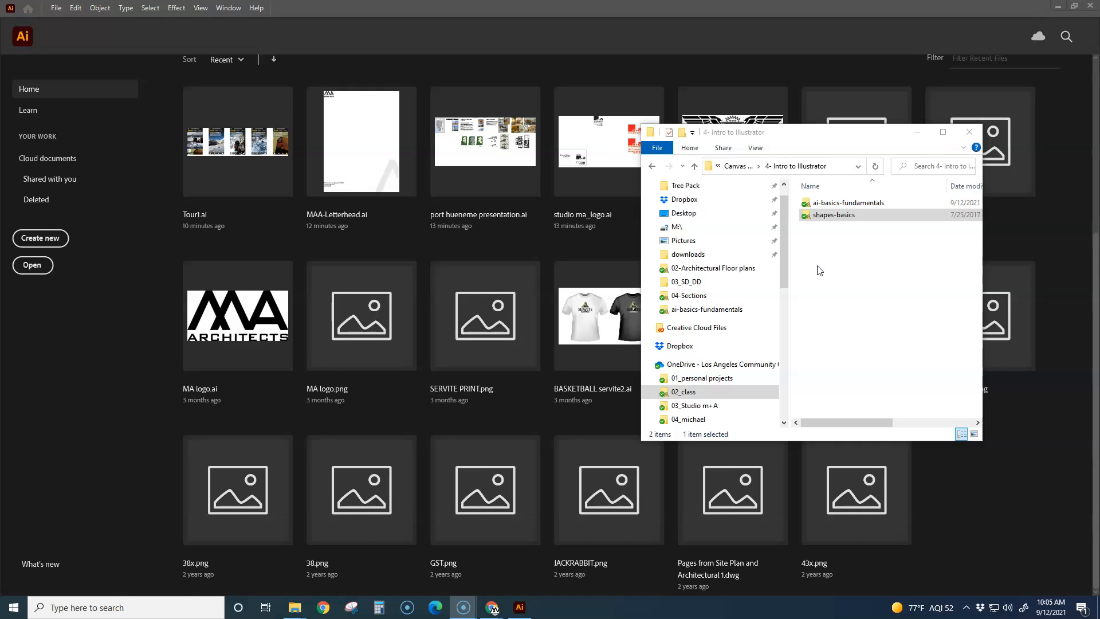
Step: Open Drawing_Shapes.ai from the shapes-basics folder in Illustrator and view the artwork at 100%
double_click(817, 215)
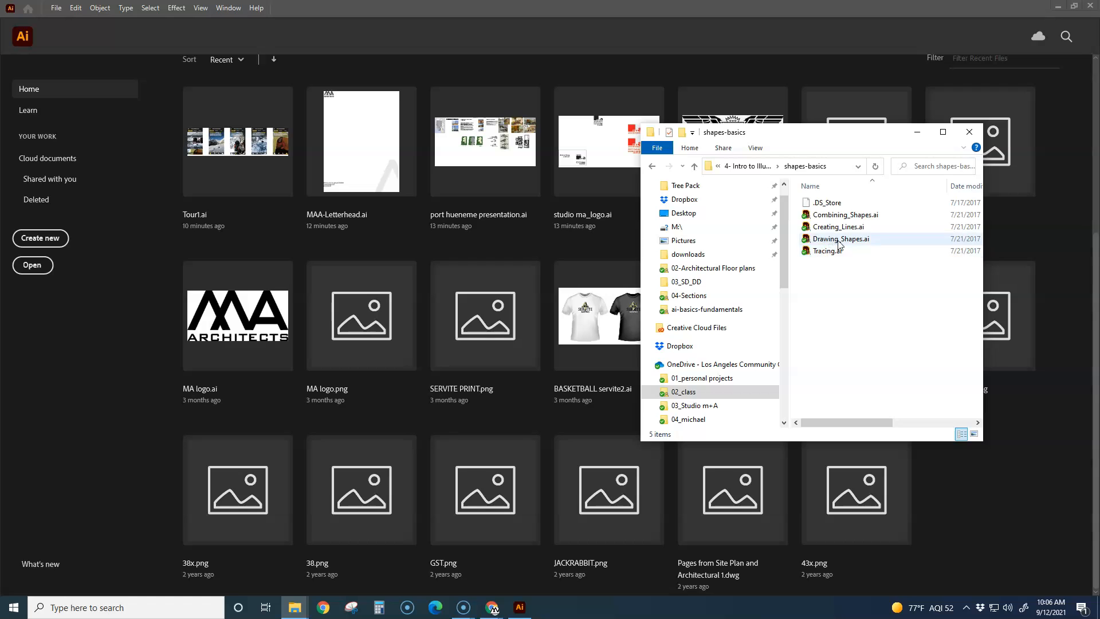
left_click_drag(849, 243, 532, 252)
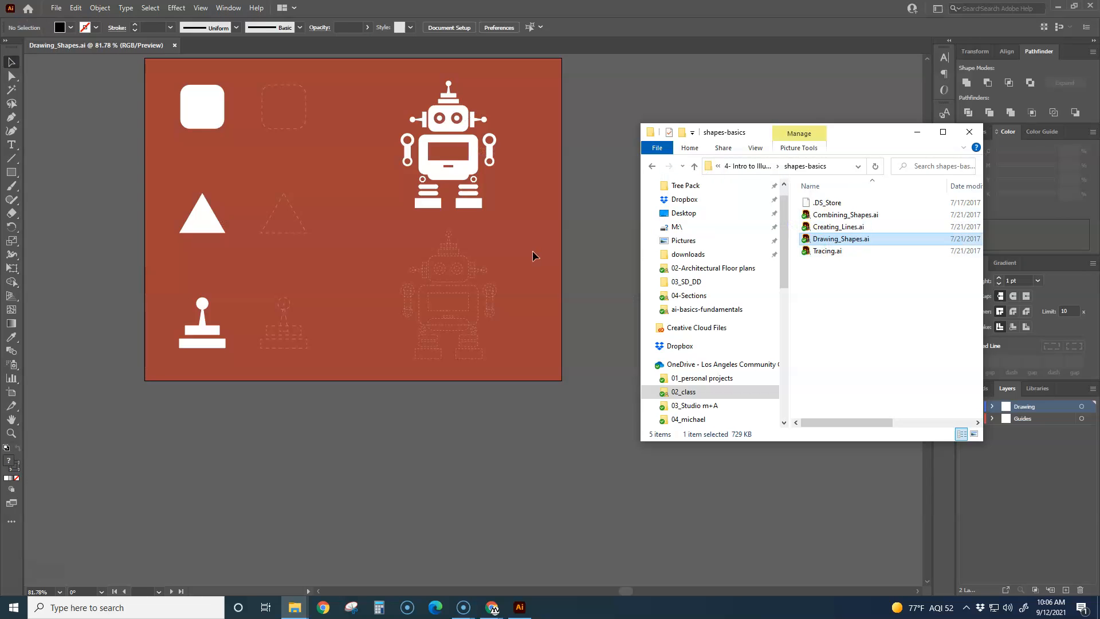
left_click(918, 132)
key("ctrl+1")
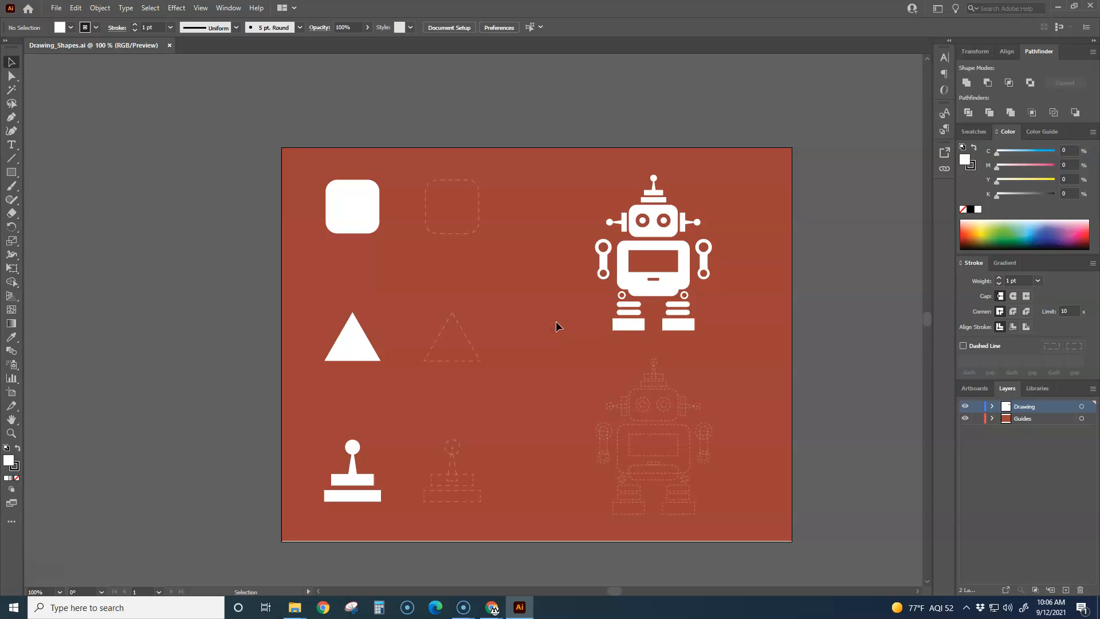
scroll(533, 320, "up", 1, "alt")
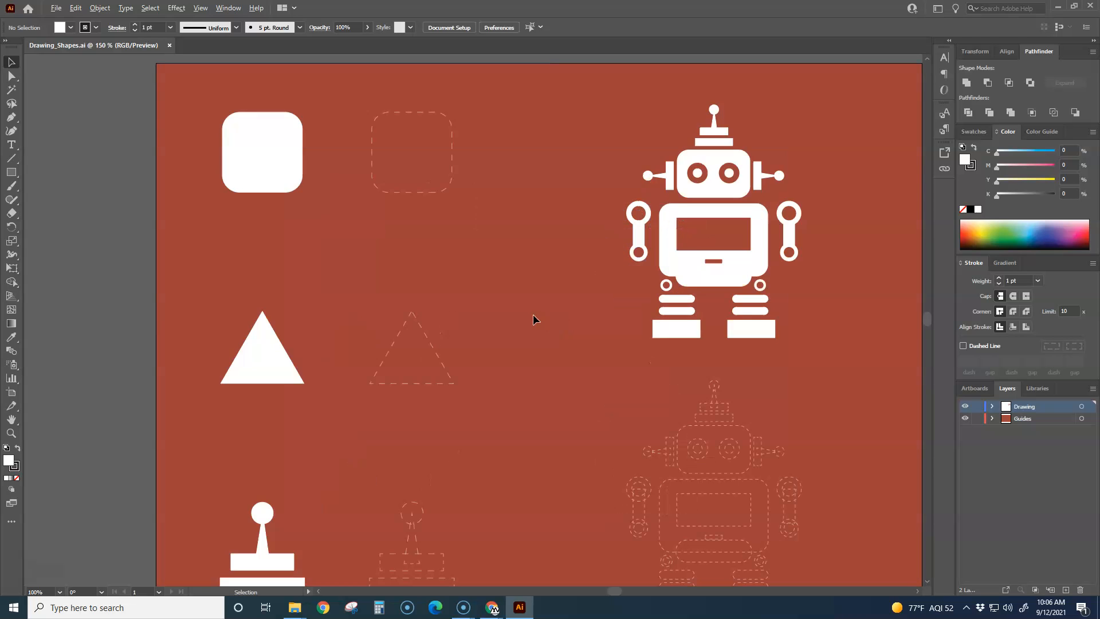
scroll(533, 319, "down", 2, "alt")
scroll(479, 302, "up", 1, "alt")
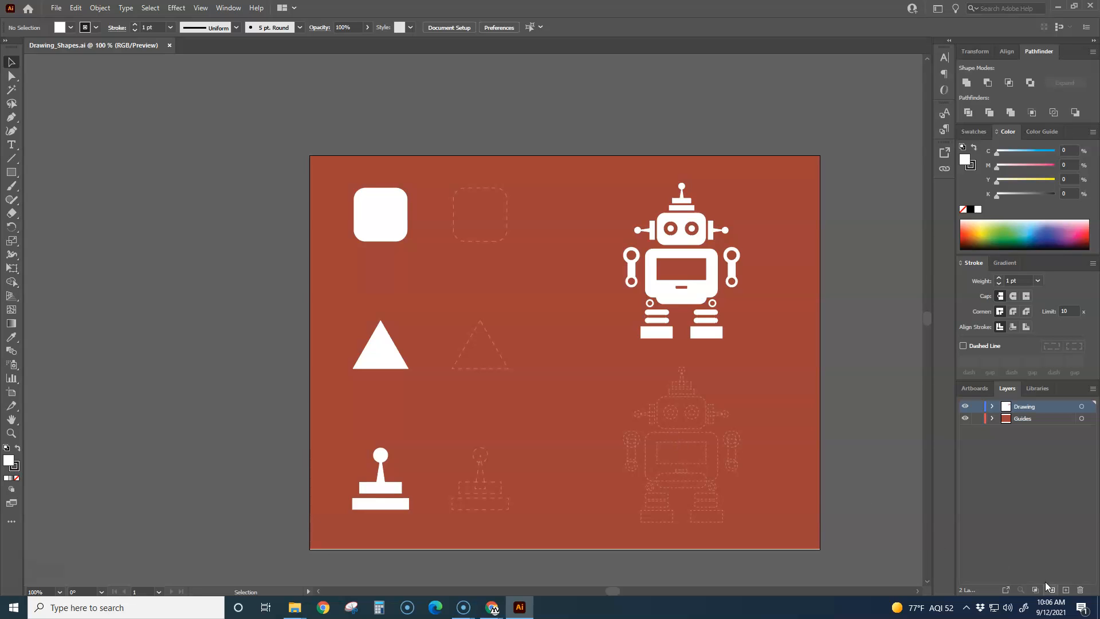
Step: Add a new layer above the existing ones and lock the Drawing and Guides layers
left_click(1065, 590)
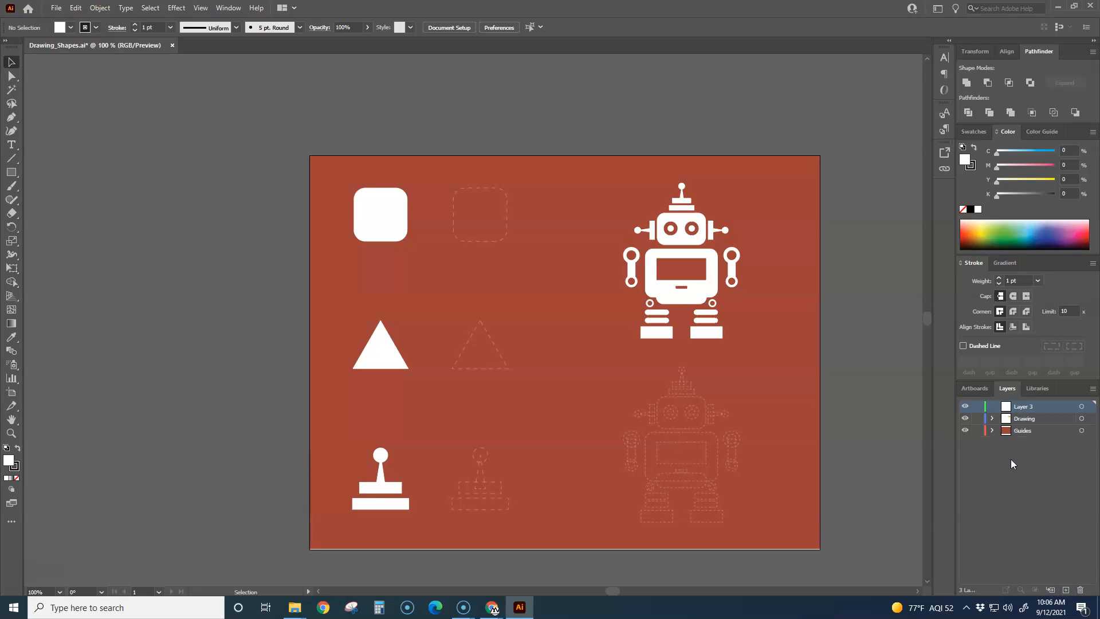
left_click(977, 418)
left_click(978, 430)
Step: Hide and show the Drawing and Guides layers in turn to examine what each one contains
left_click(966, 420)
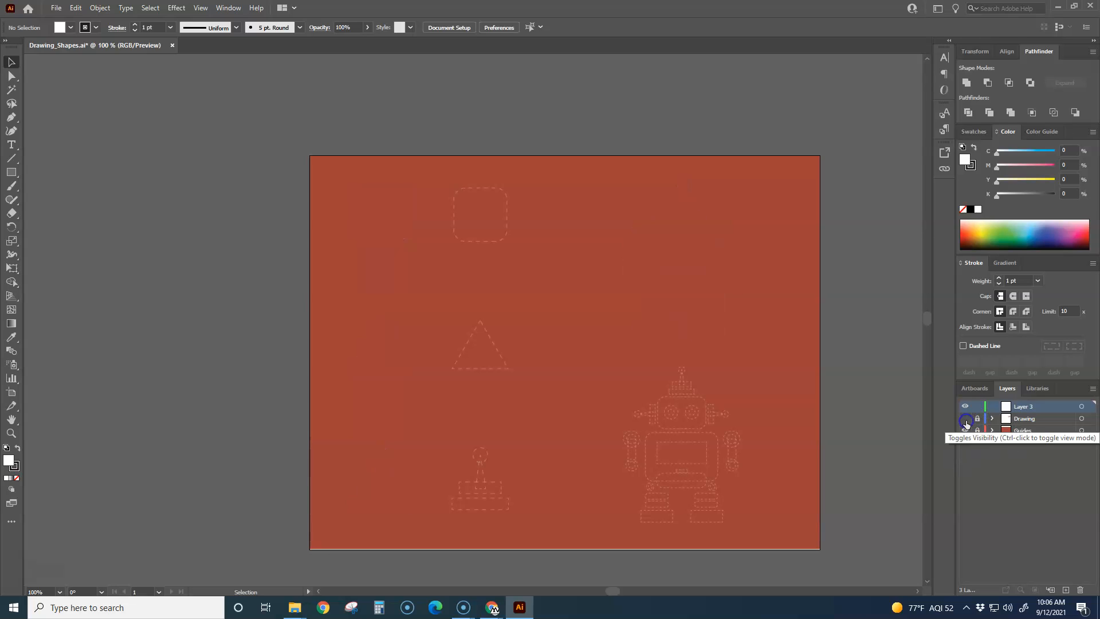
left_click(966, 420)
left_click(965, 420)
left_click(966, 420)
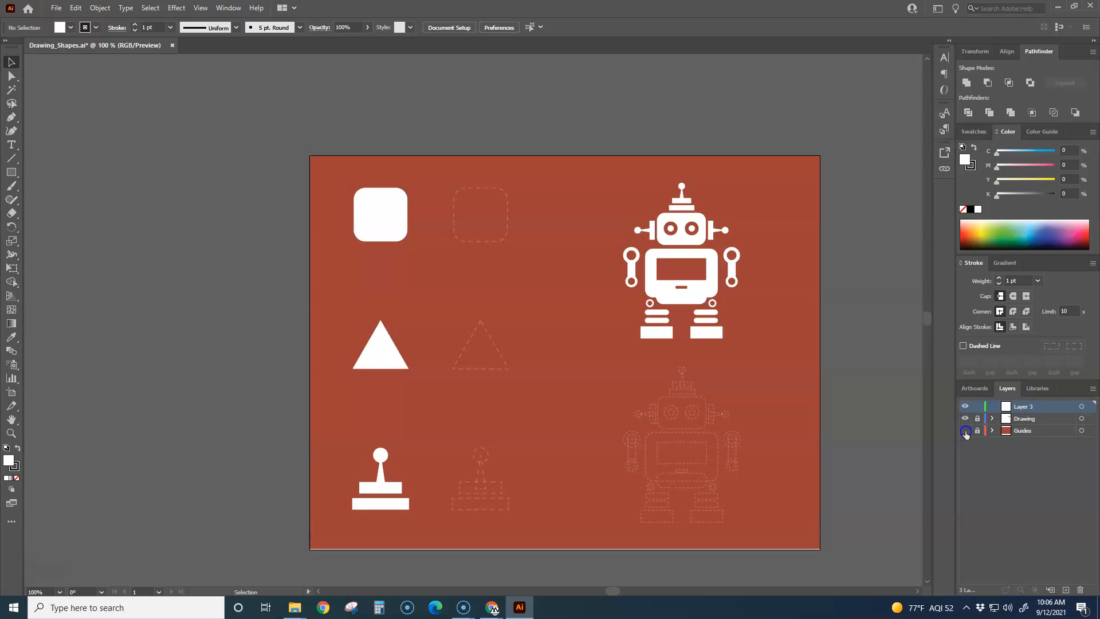
left_click(965, 431)
left_click(965, 431)
left_click(965, 431)
left_click(965, 431)
scroll(546, 233, "up", 2)
scroll(541, 234, "down", 1)
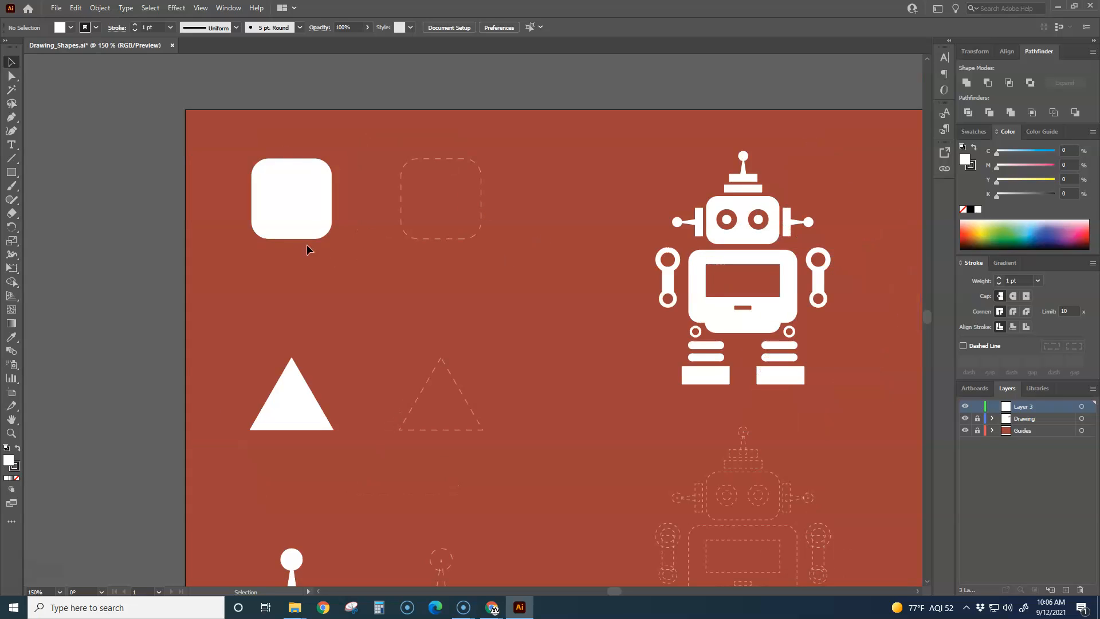
Step: Activate the Rectangle tool, and switch Smart Guides off and back on
left_click(12, 175)
left_click(229, 8)
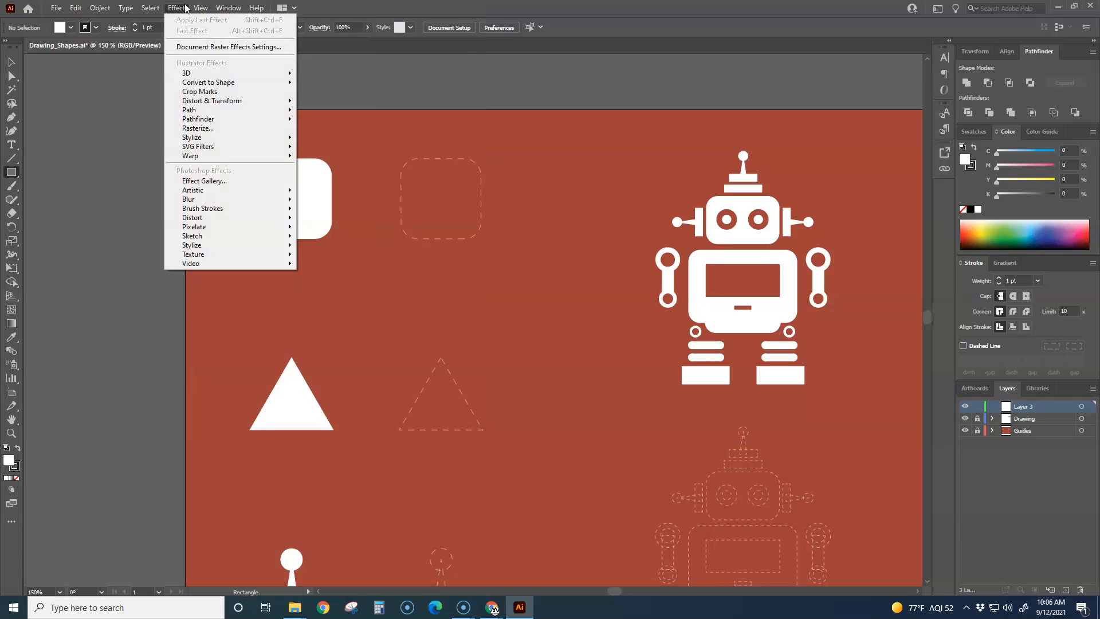
mouse_move(201, 8)
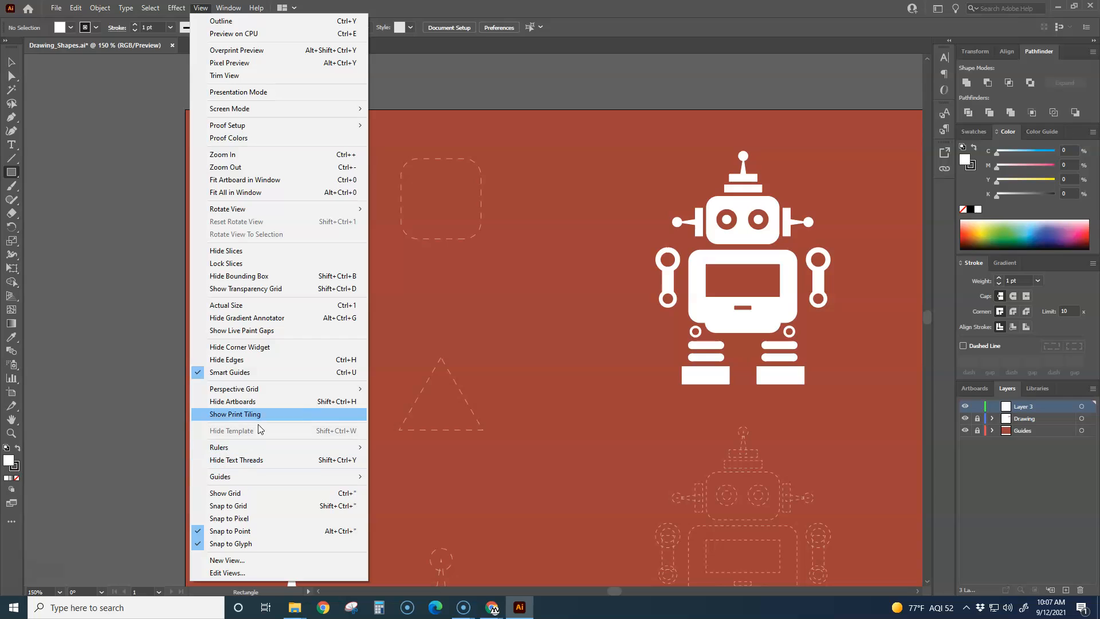
left_click(241, 373)
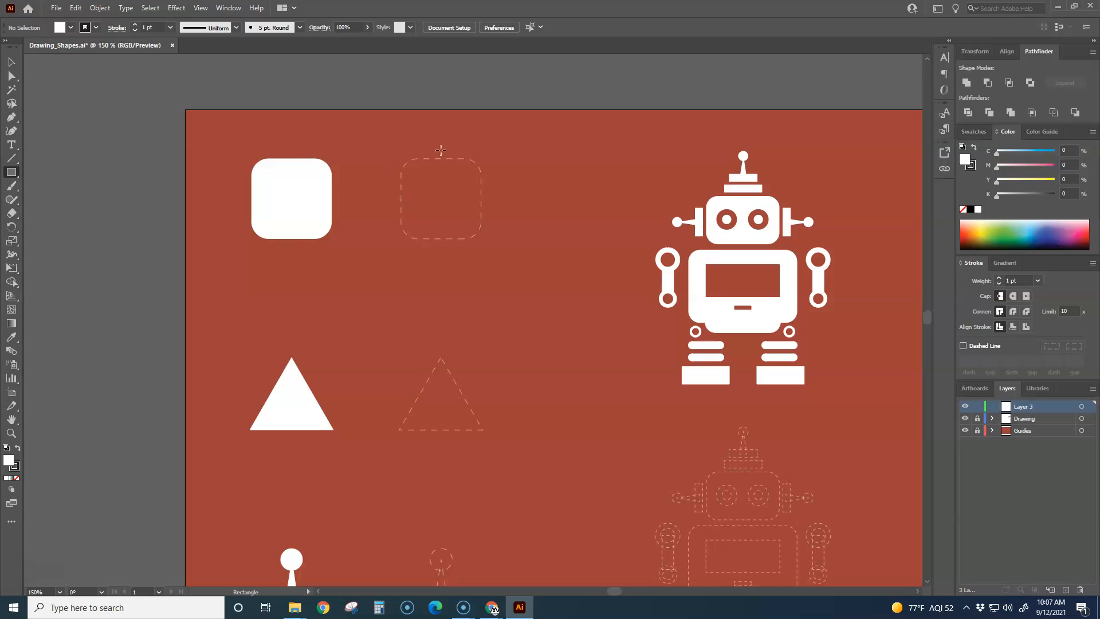
left_click(177, 8)
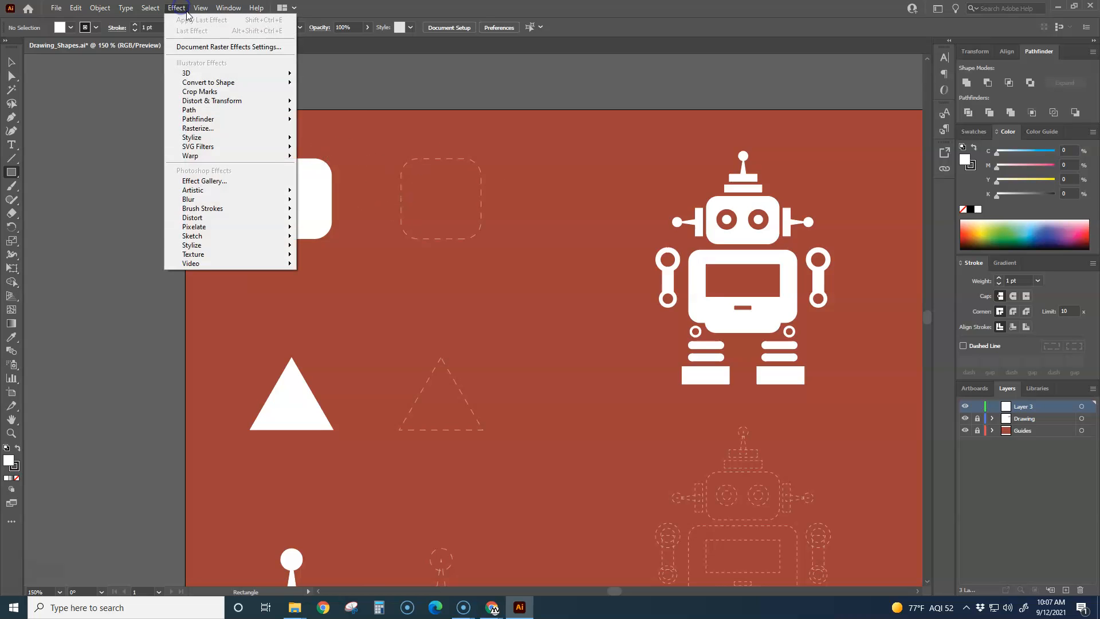
mouse_move(201, 8)
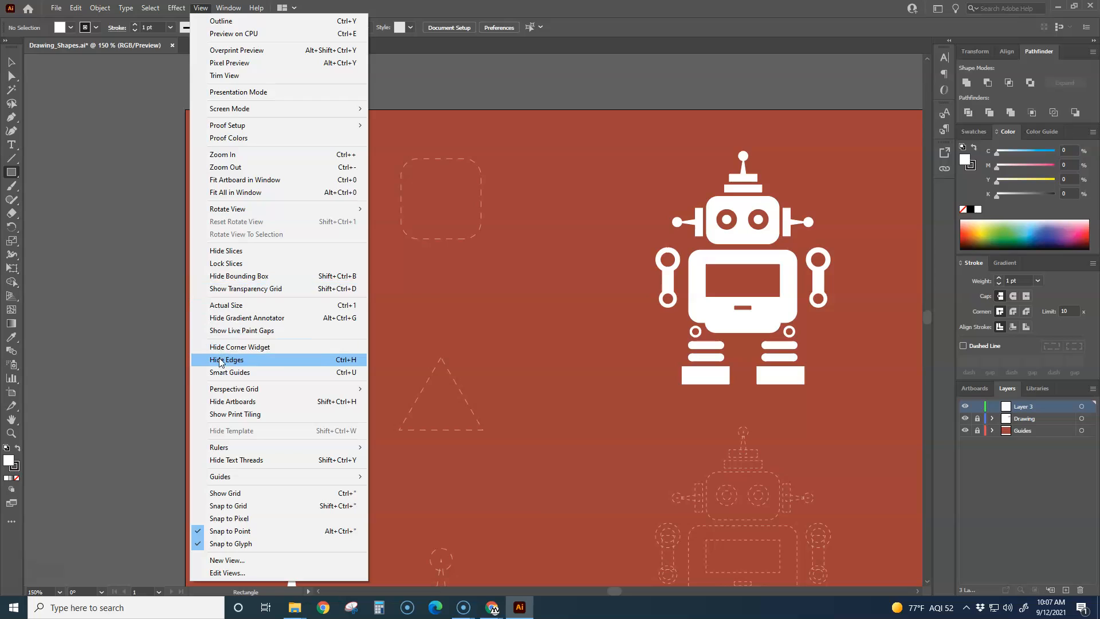
left_click(235, 374)
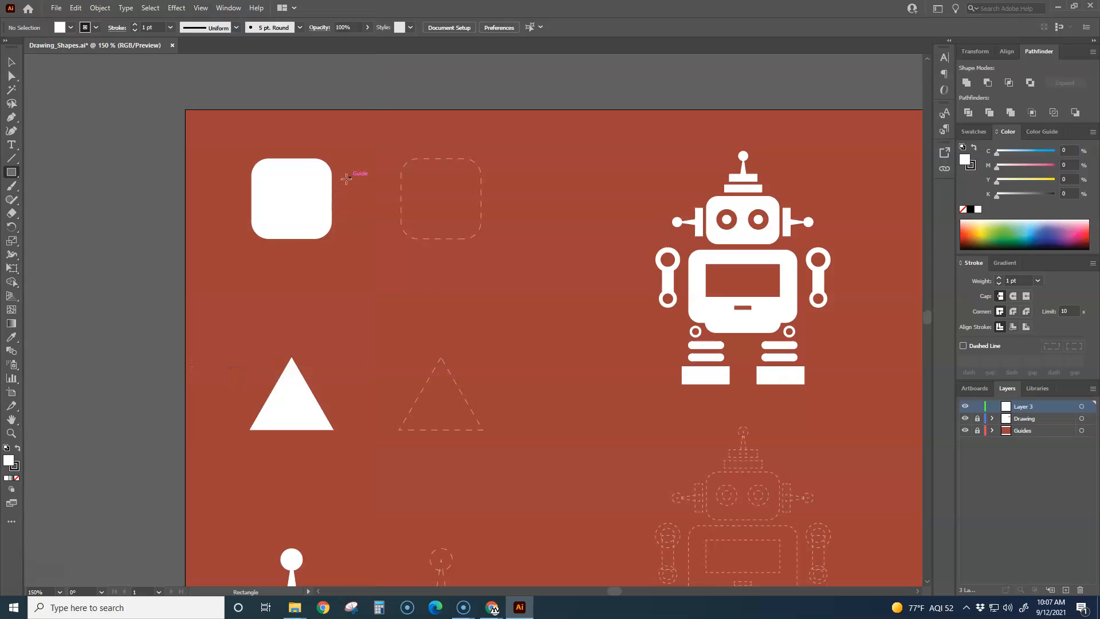
mouse_move(400, 156)
left_mouse_down()
mouse_move(560, 303)
mouse_move(501, 267)
mouse_move(572, 259)
mouse_move(499, 204)
mouse_move(489, 294)
mouse_move(614, 241)
mouse_move(620, 165)
mouse_move(606, 255)
mouse_move(541, 317)
mouse_move(614, 256)
mouse_move(530, 217)
mouse_move(573, 292)
mouse_move(547, 285)
mouse_move(545, 270)
mouse_move(558, 277)
mouse_move(523, 255)
mouse_move(576, 328)
mouse_move(519, 267)
mouse_move(600, 307)
mouse_move(548, 272)
mouse_move(564, 278)
left_mouse_up()
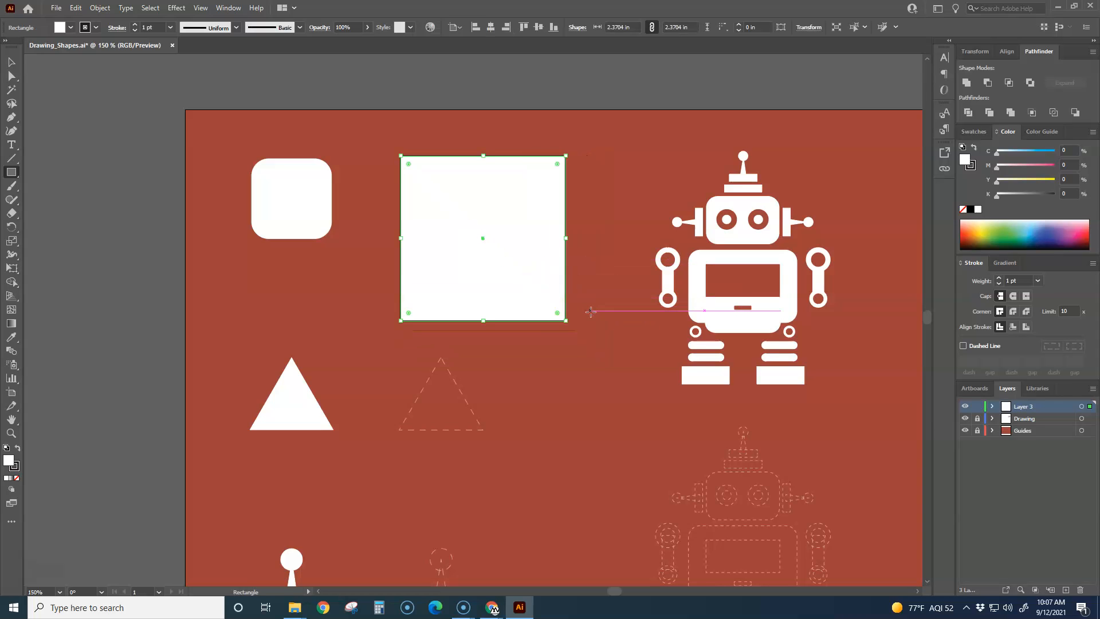
key("ctrl+z")
left_click_drag(377, 227, 473, 302)
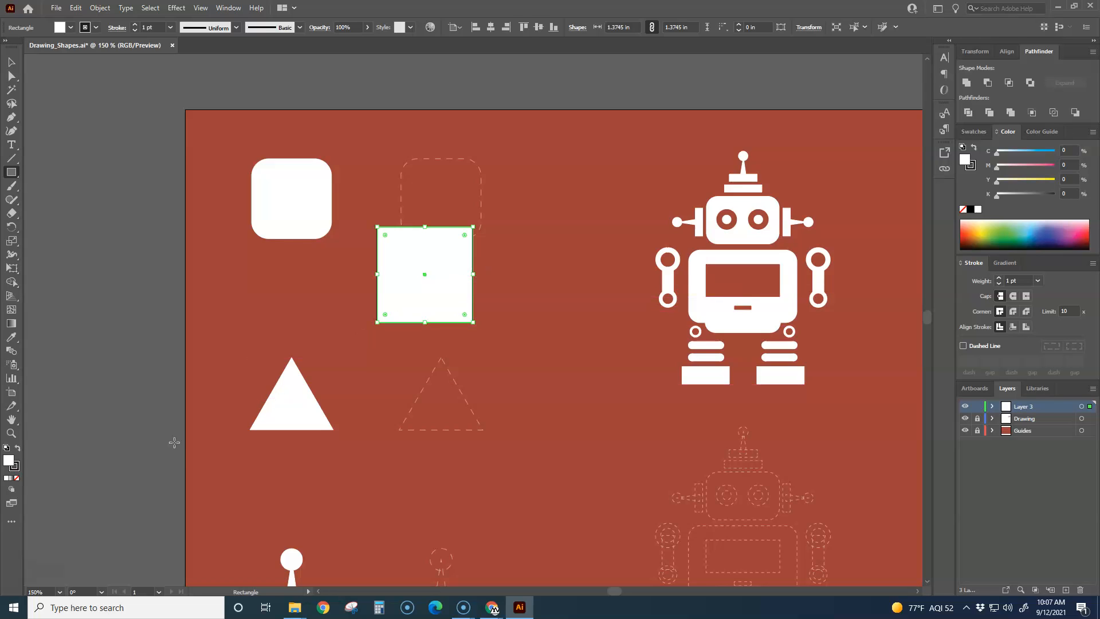
key("ctrl+z")
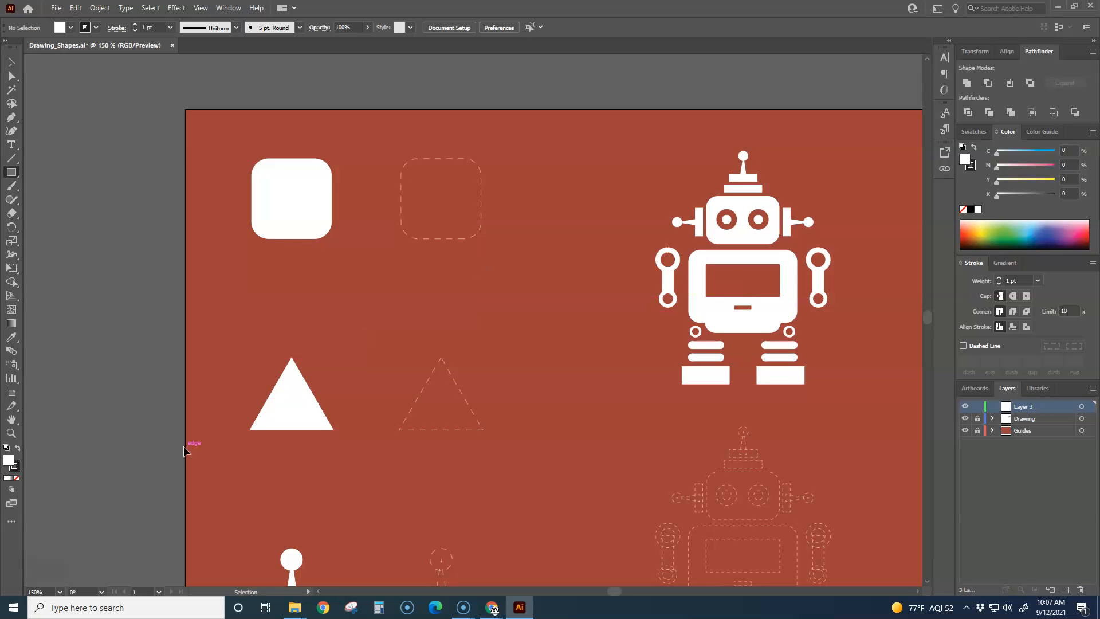
Step: Set the fill to None and draw a square about 1.19 in wide over the dashed rounded-square guide
left_click(17, 479)
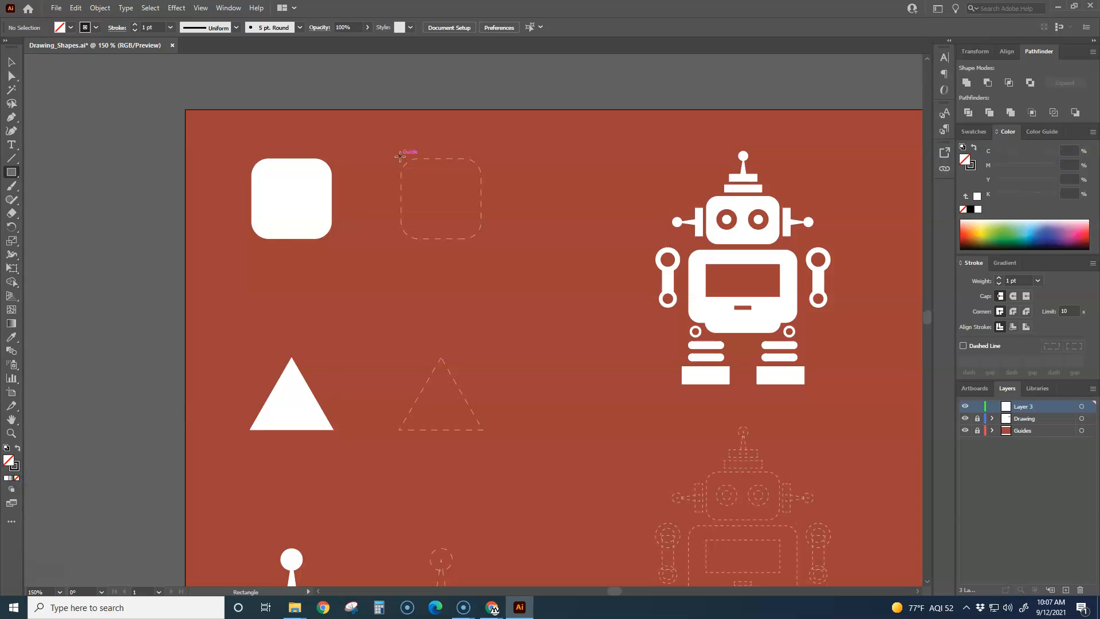
left_click_drag(400, 156, 476, 240)
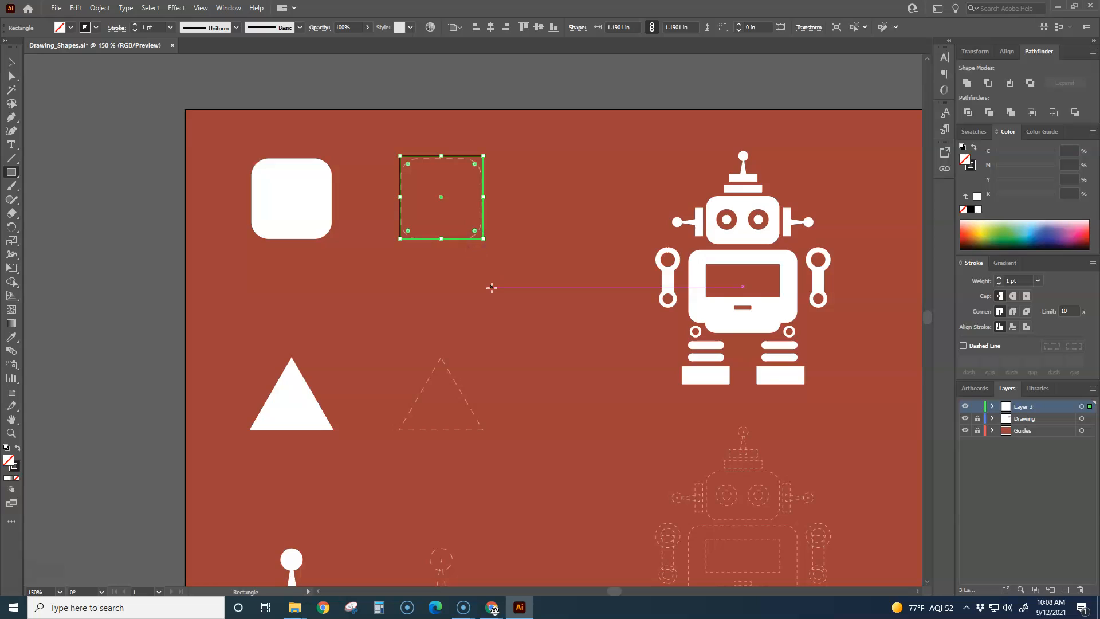
scroll(437, 181, "up", 3)
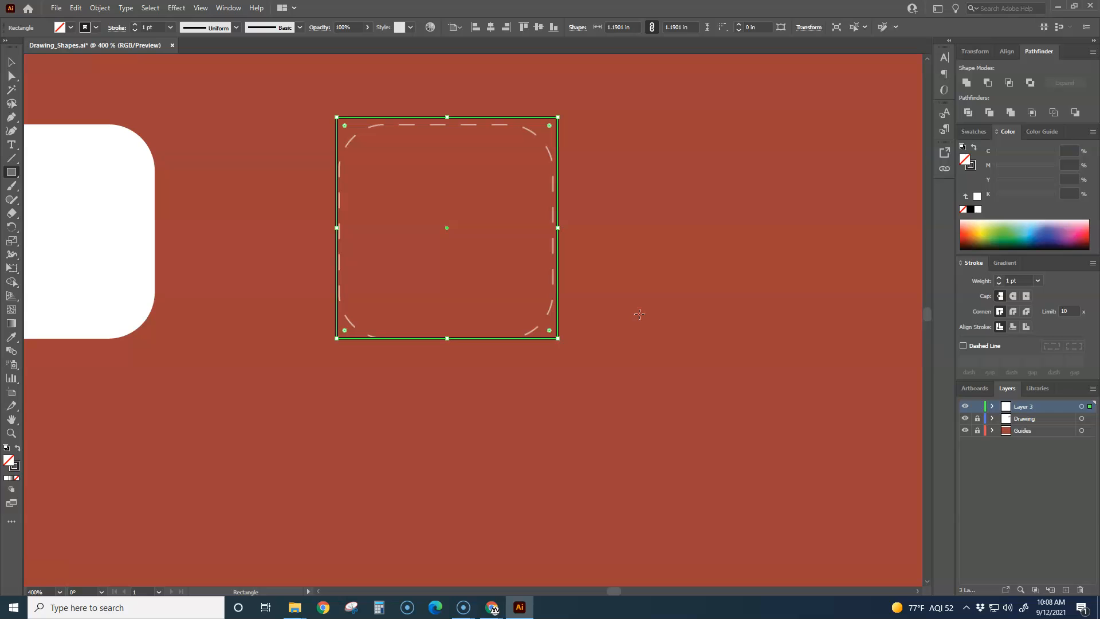
mouse_move(557, 118)
left_mouse_down()
mouse_move(584, 89)
mouse_move(511, 143)
mouse_move(464, 218)
mouse_move(582, 174)
mouse_move(568, 130)
mouse_move(527, 130)
mouse_move(557, 117)
left_mouse_up()
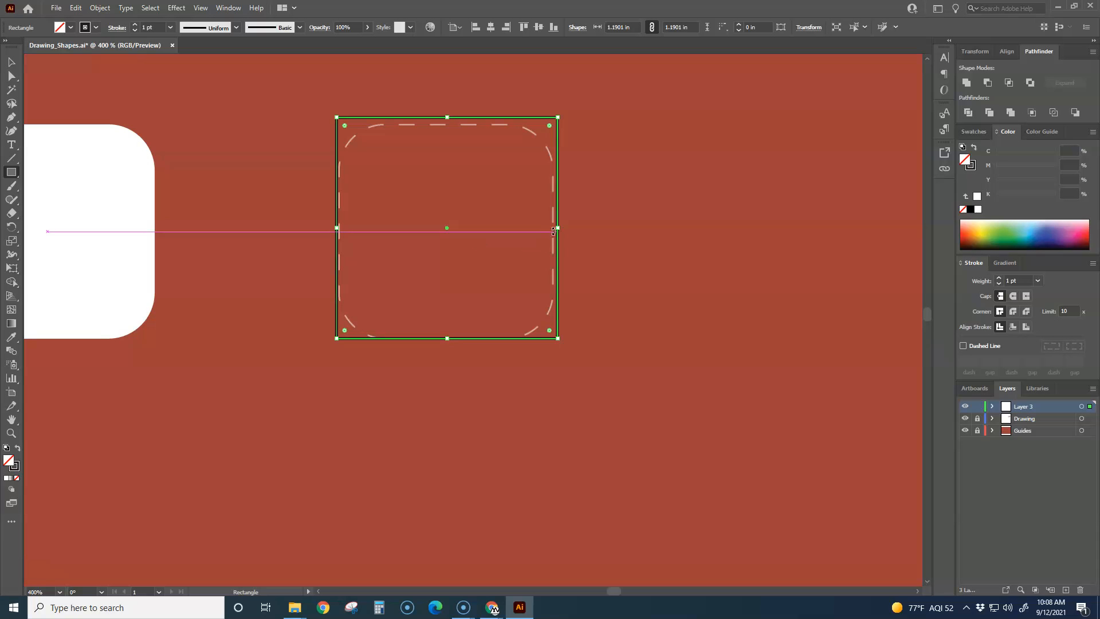
left_click_drag(558, 228, 753, 240)
key("ctrl+z")
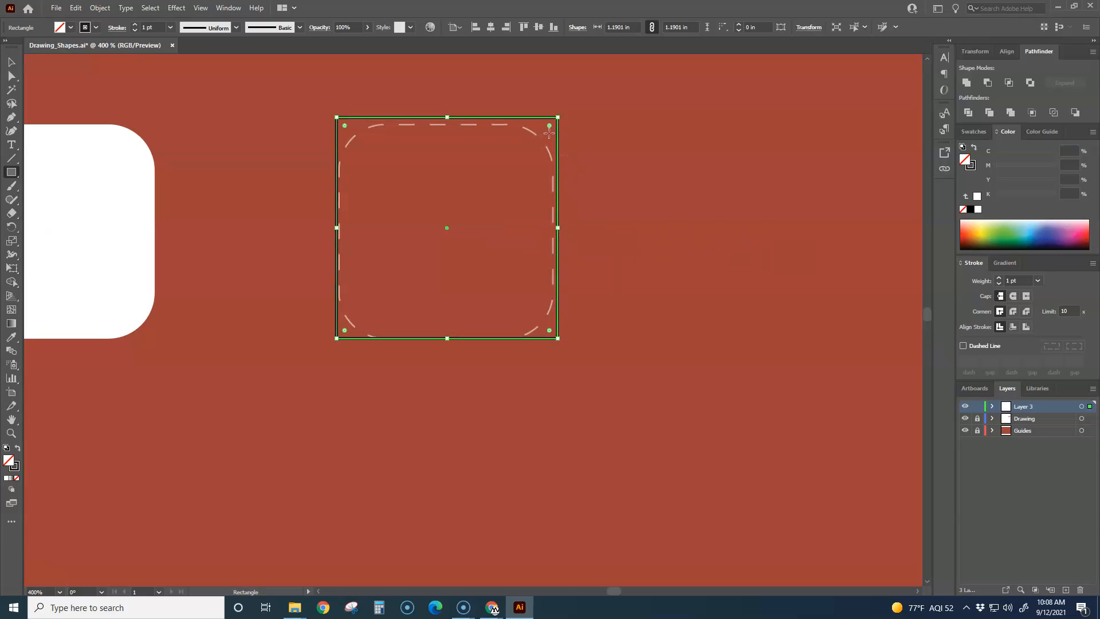
Step: Round all the square's corners to a radius of about 0.29 in and nudge it down to fit the dashed guide
left_click_drag(549, 126, 503, 172)
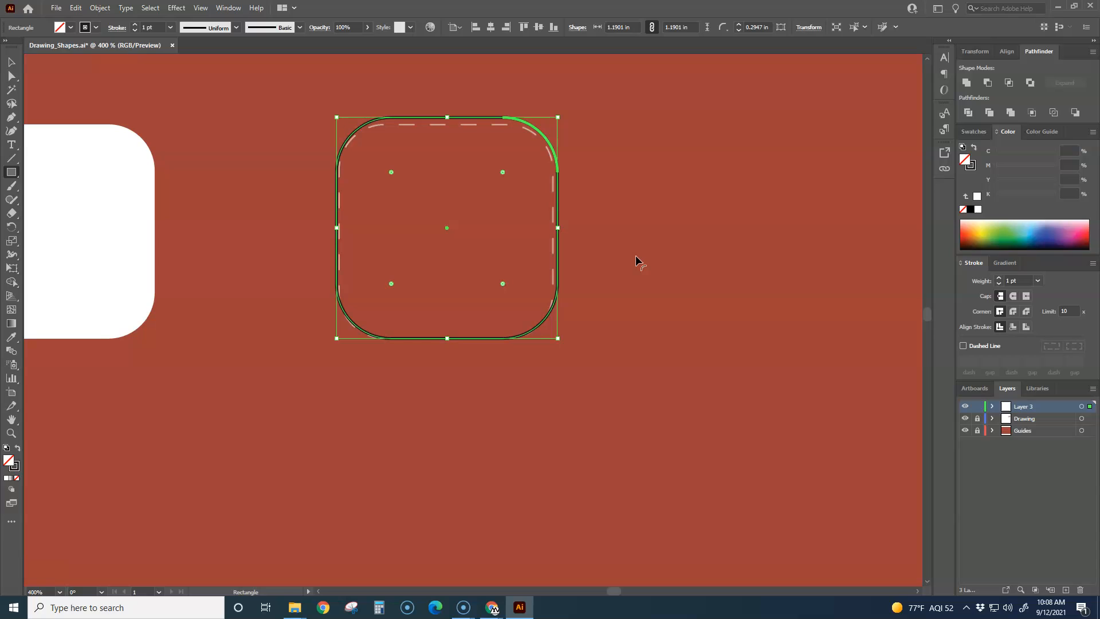
key("Down")
key("Down")
key("Down")
key("Down")
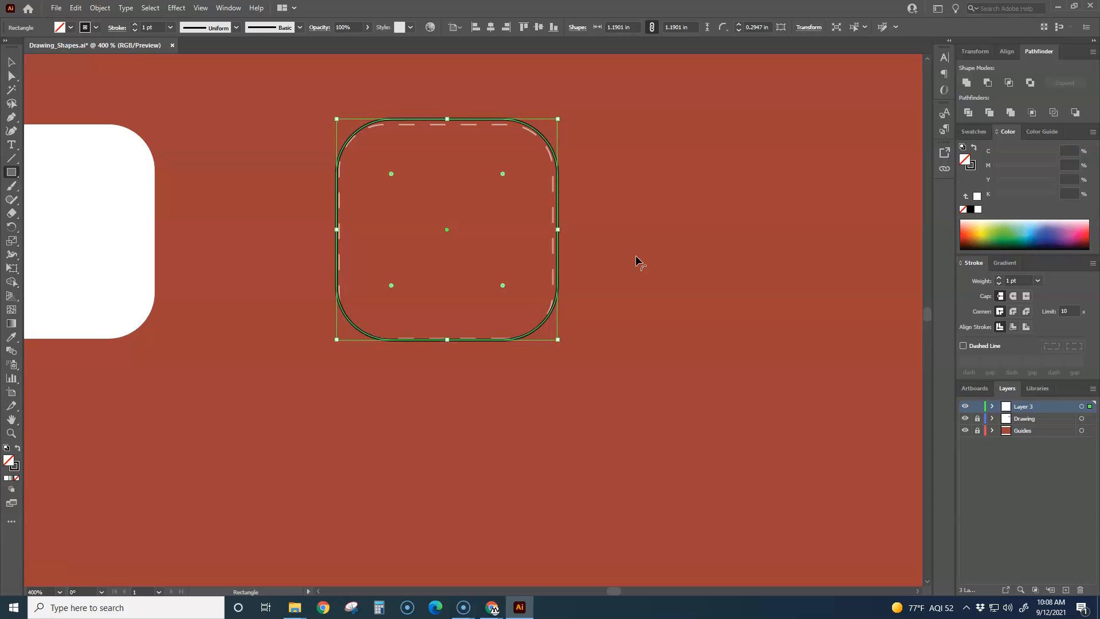
key("Up")
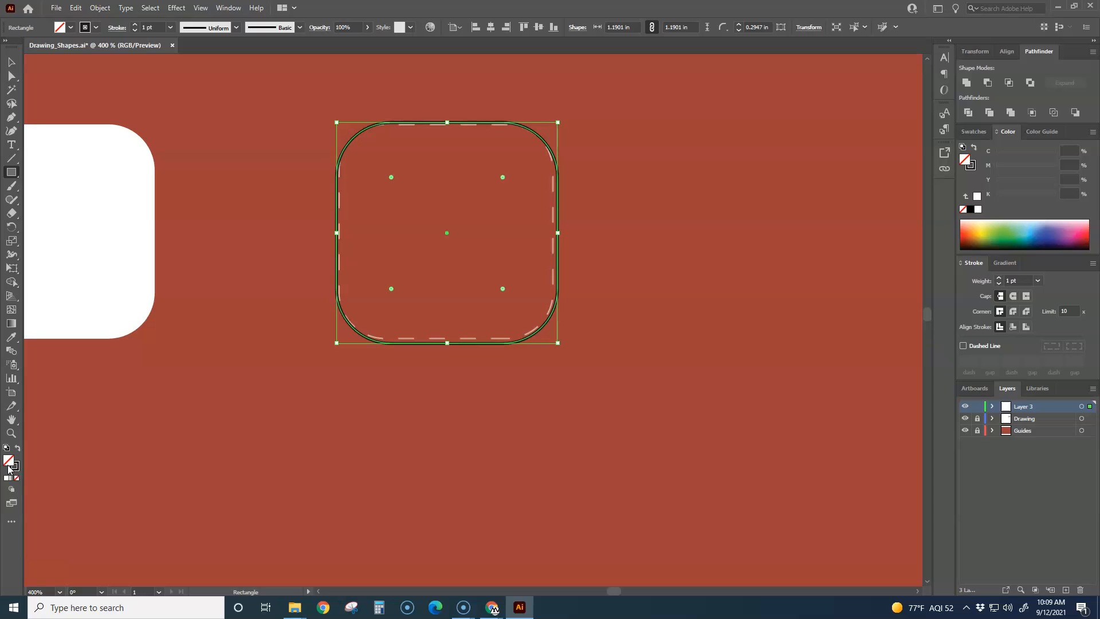
Step: Fill the rounded square with solid white and deselect it
left_click(6, 479)
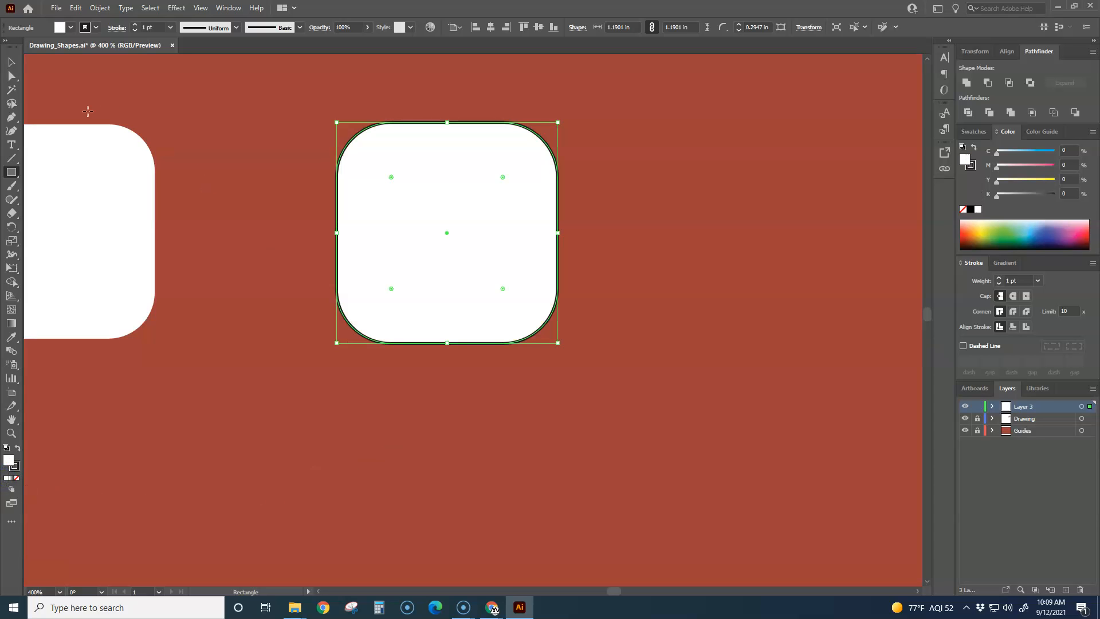
left_click(12, 64)
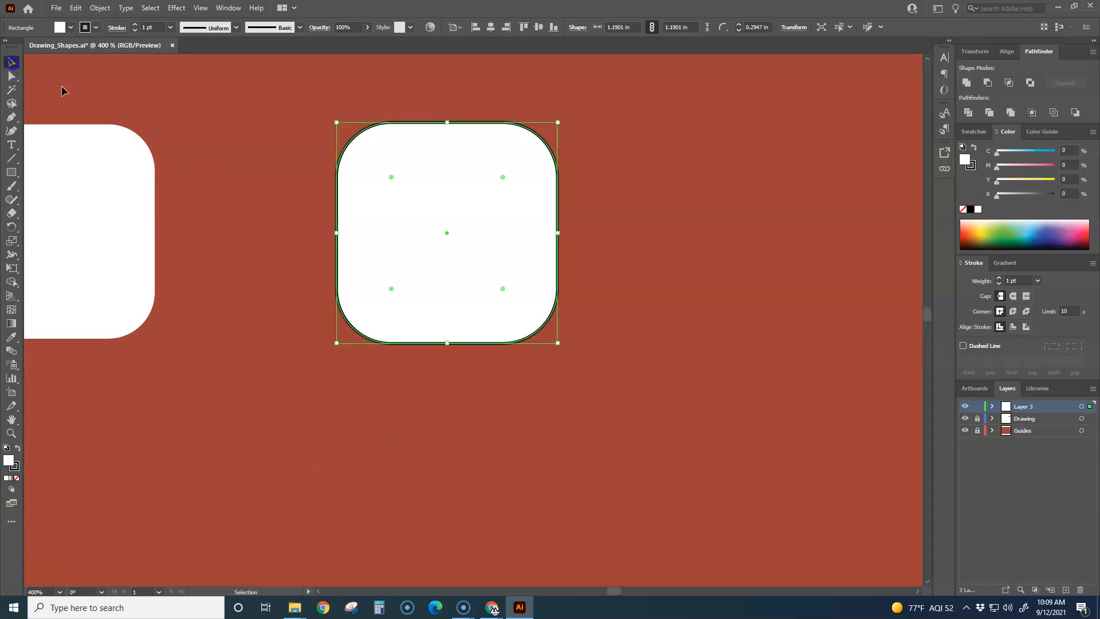
left_click(678, 184)
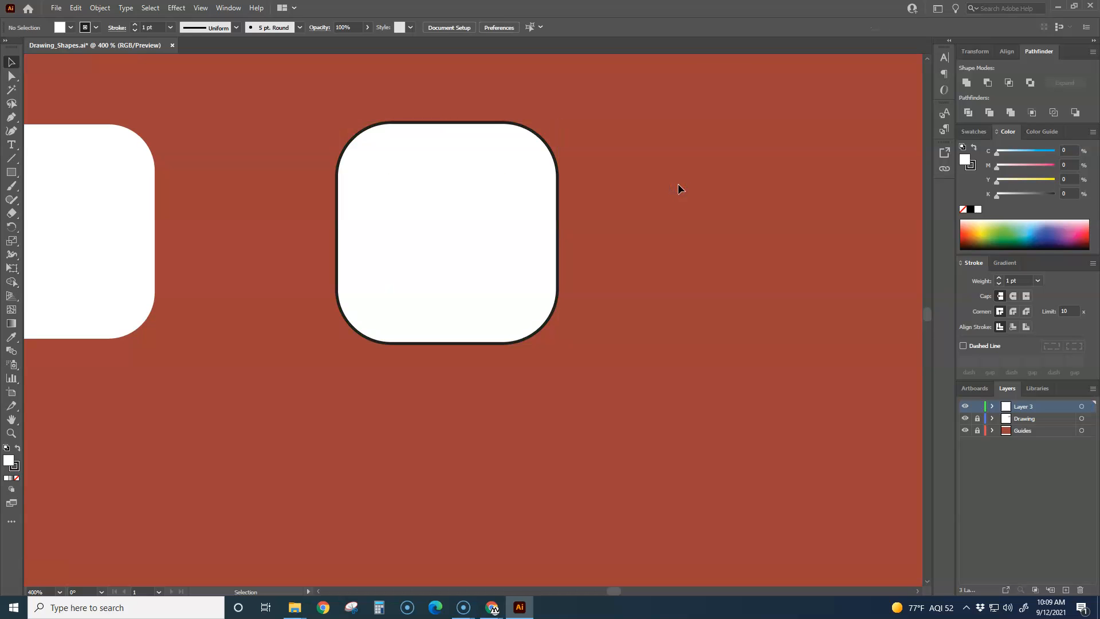
Step: Draw a hexagon about 1.49 in wide and 1.29 in high with the Polygon tool, near the dashed triangle guide
scroll(679, 183, "down", 5)
left_click_drag(688, 248, 548, 248)
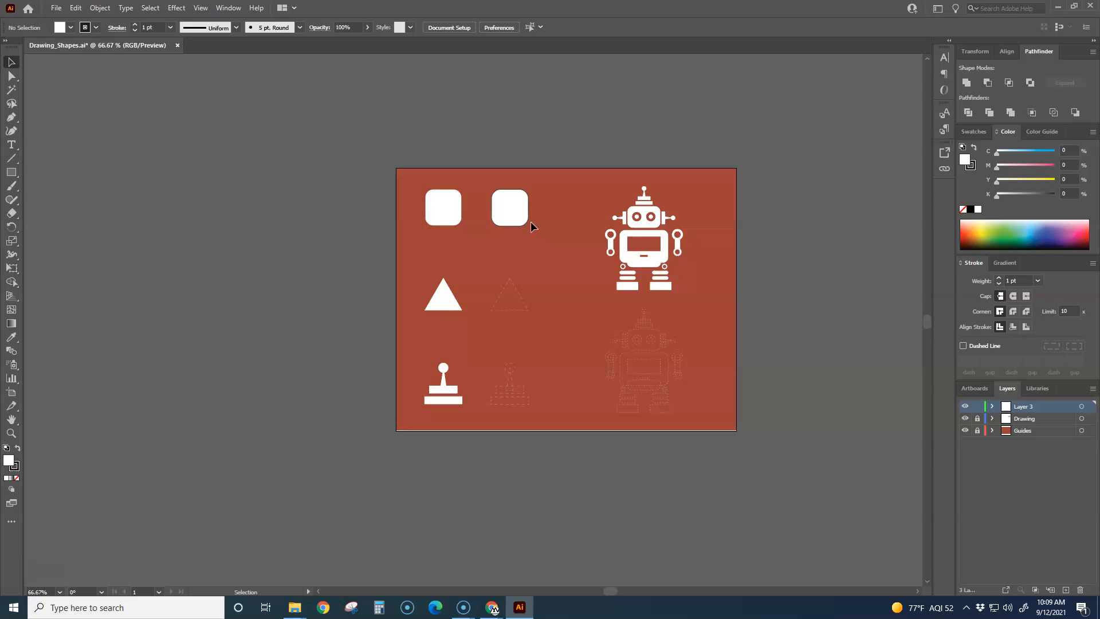
scroll(526, 205, "up", 2)
key("space")
left_click_drag(569, 342, 479, 219)
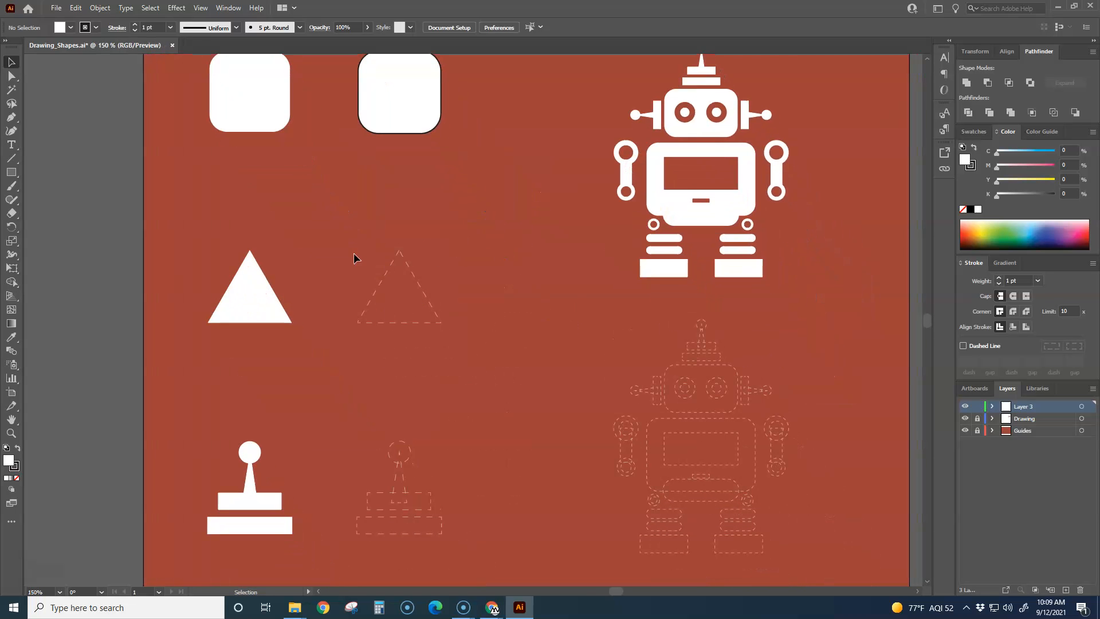
left_click(19, 176)
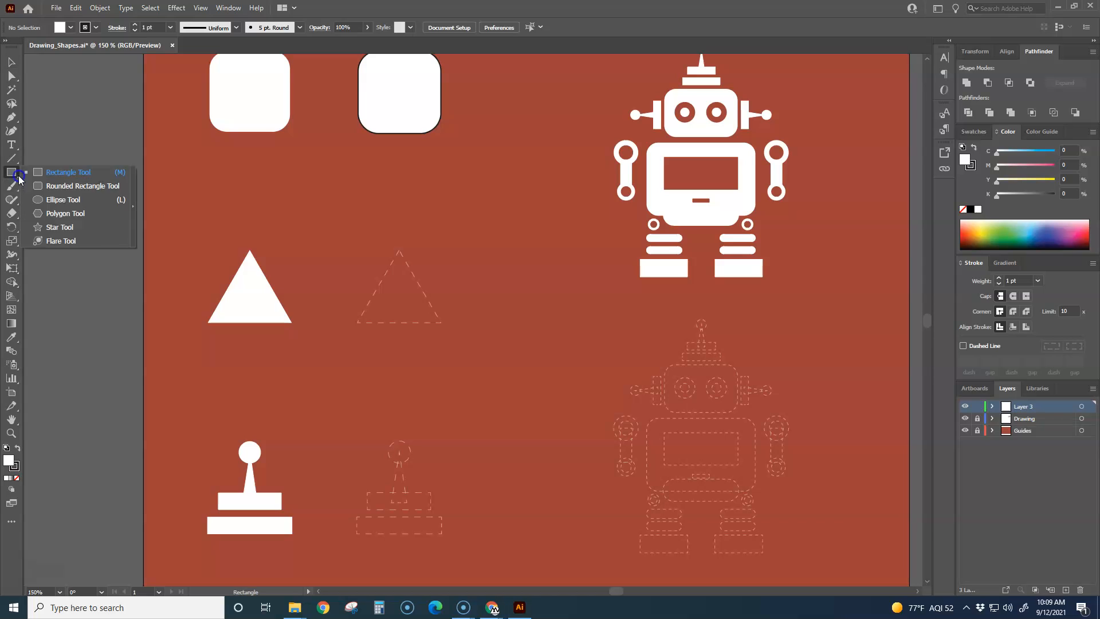
left_click(75, 213)
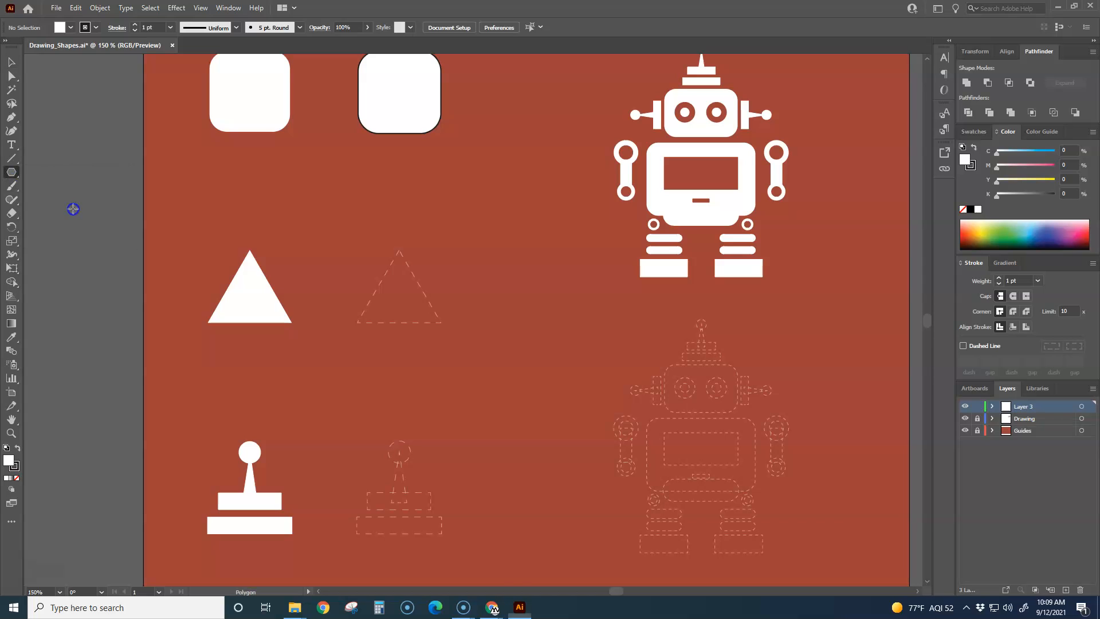
left_click_drag(367, 234, 419, 233)
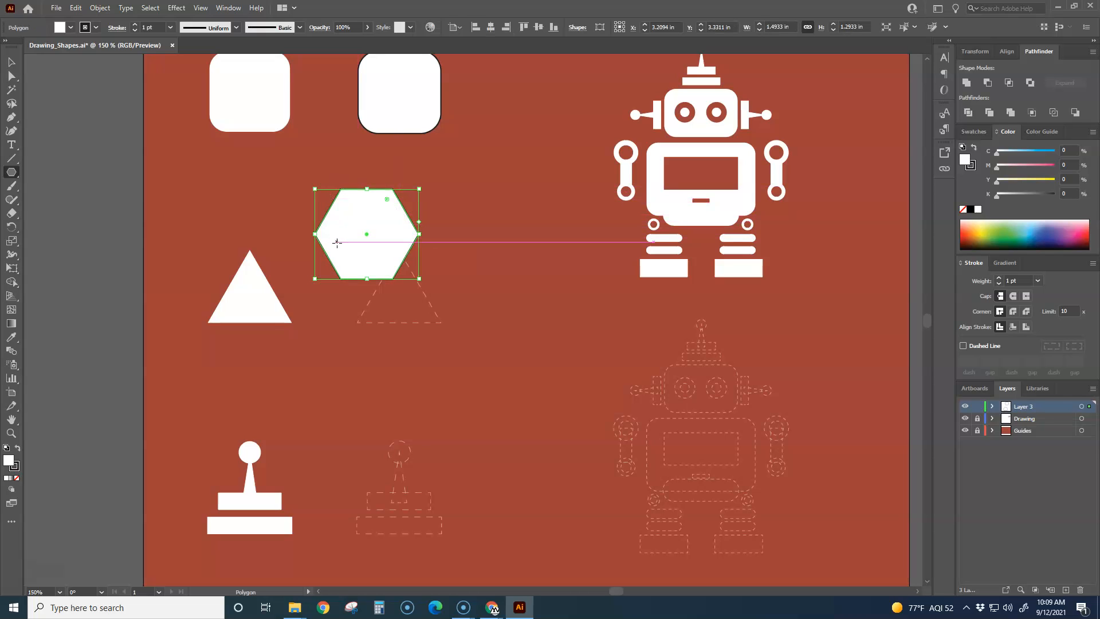
Step: Move the hexagon over the dashed triangle guide and reduce its sides to three
key("v")
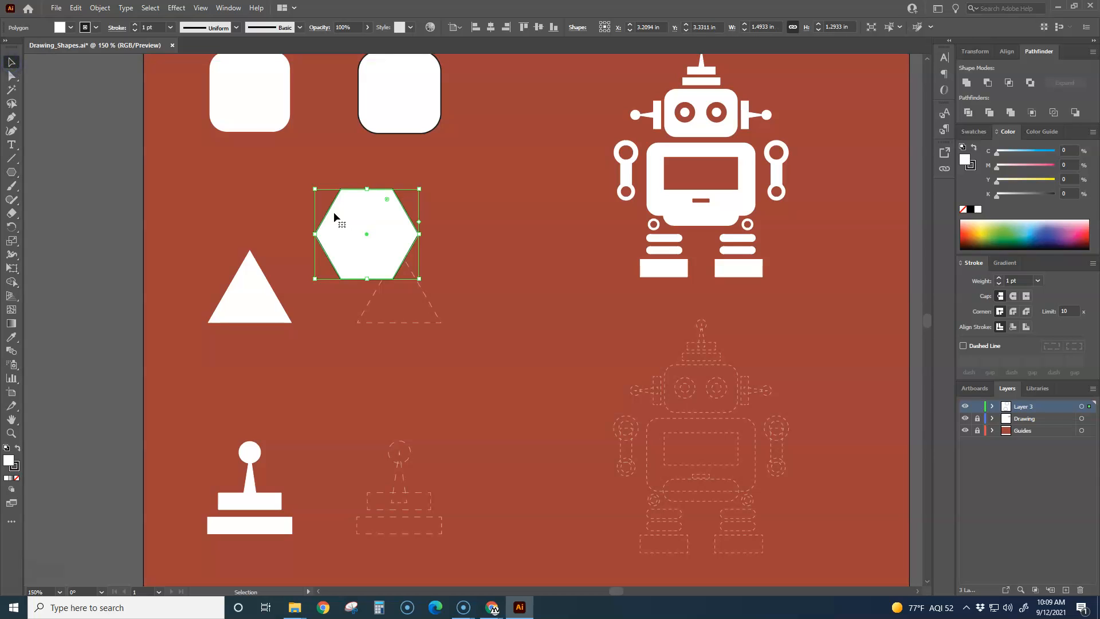
left_click_drag(335, 216, 365, 261)
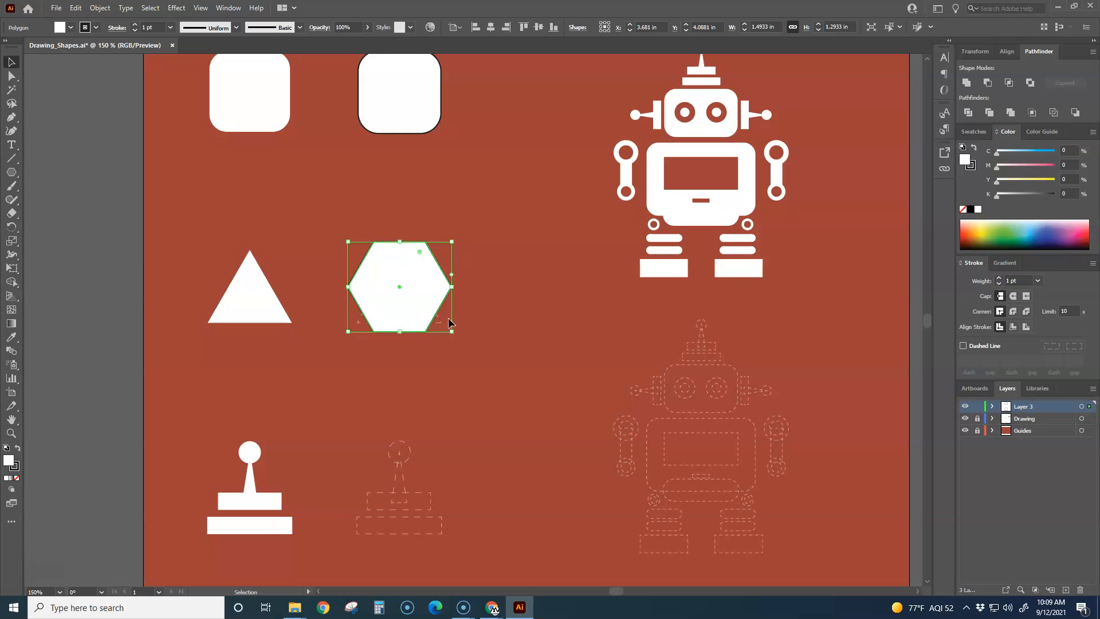
key("ctrl+plus")
key("ctrl+plus")
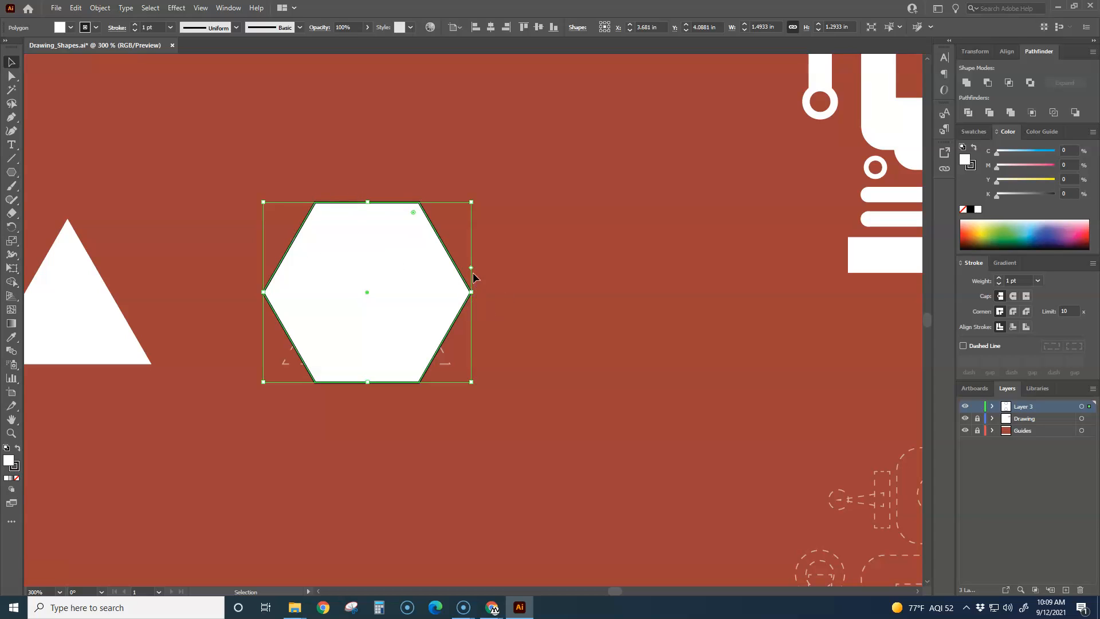
left_click_drag(472, 269, 472, 226)
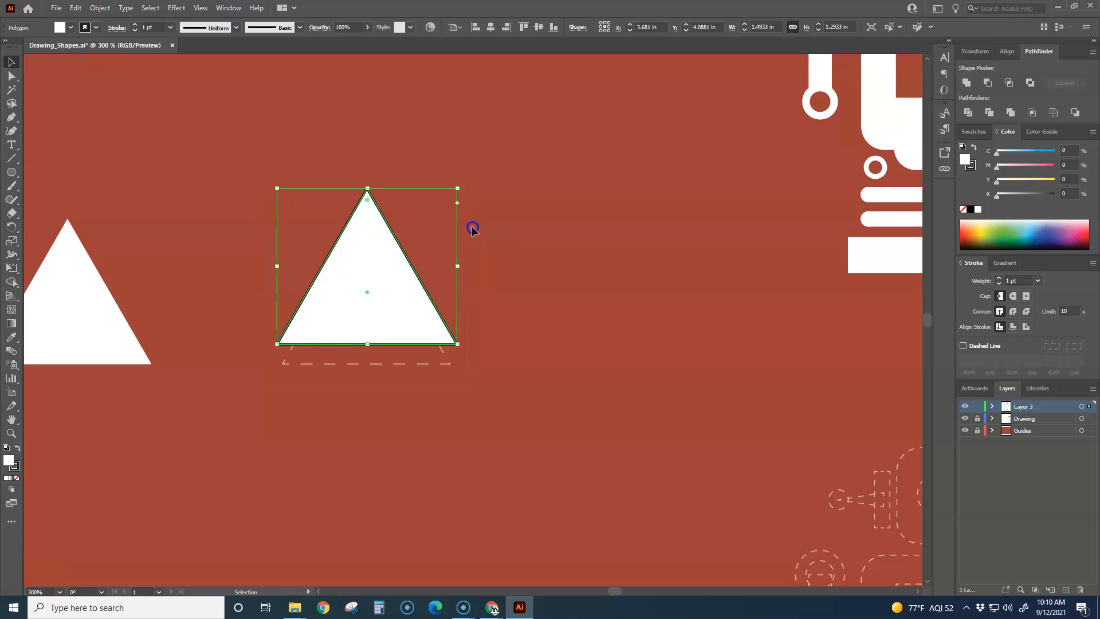
Step: Fit the triangle to its dashed guide by nudging it into place and scaling it to about 1.20 in wide and 1.04 in high
key("Down")
key("Down")
key("Down")
key("Down")
key("Down")
key("Down")
key("Down")
key("Down")
key("Down")
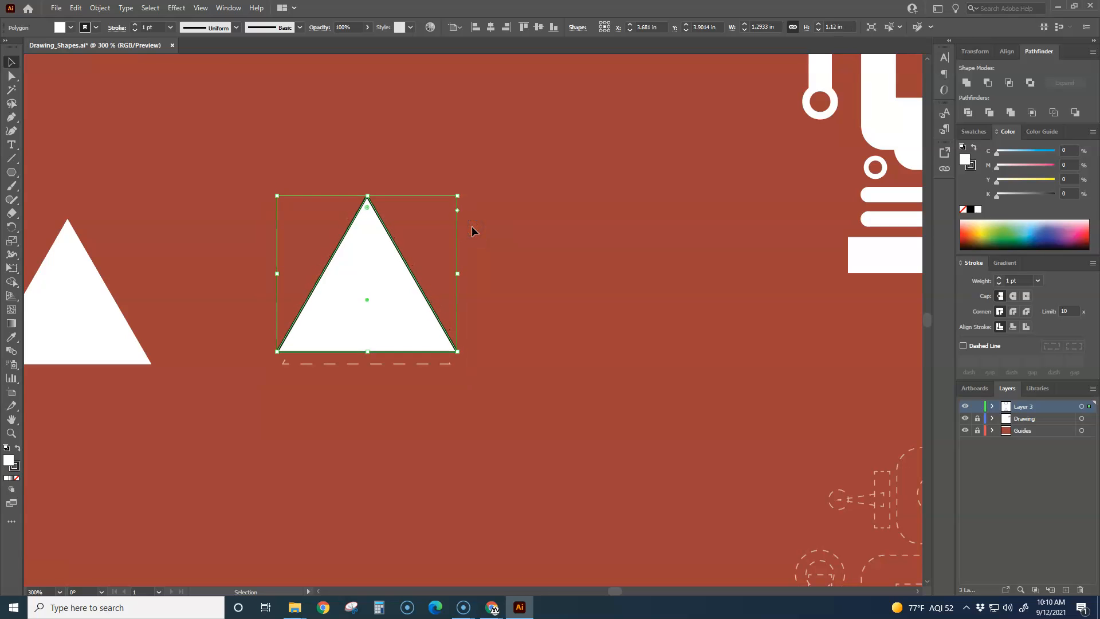
key("Down")
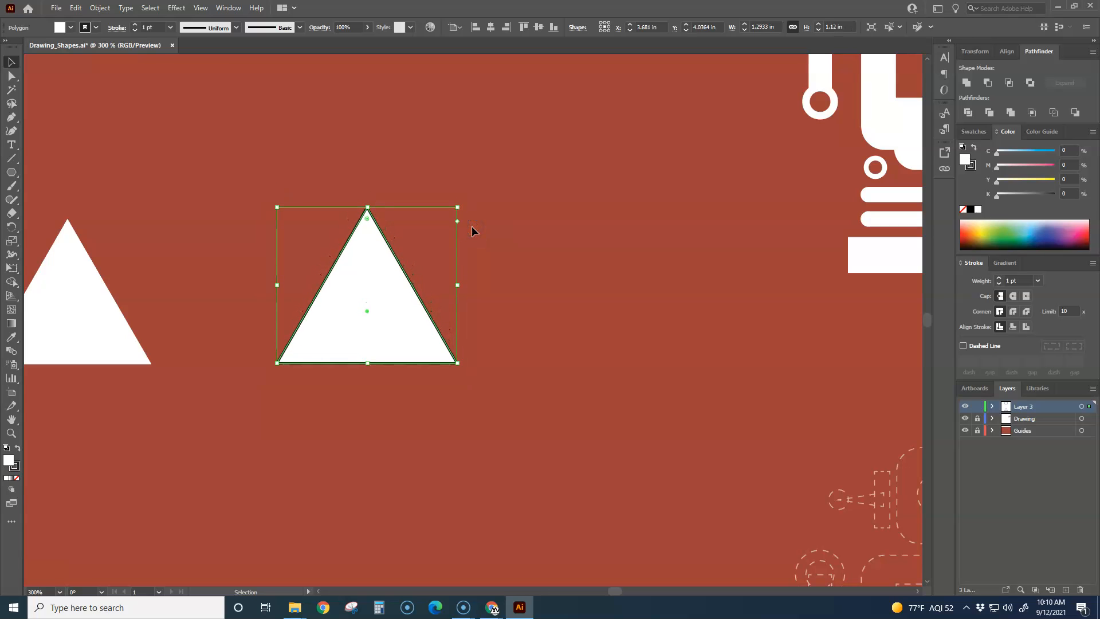
left_click_drag(459, 208, 448, 220)
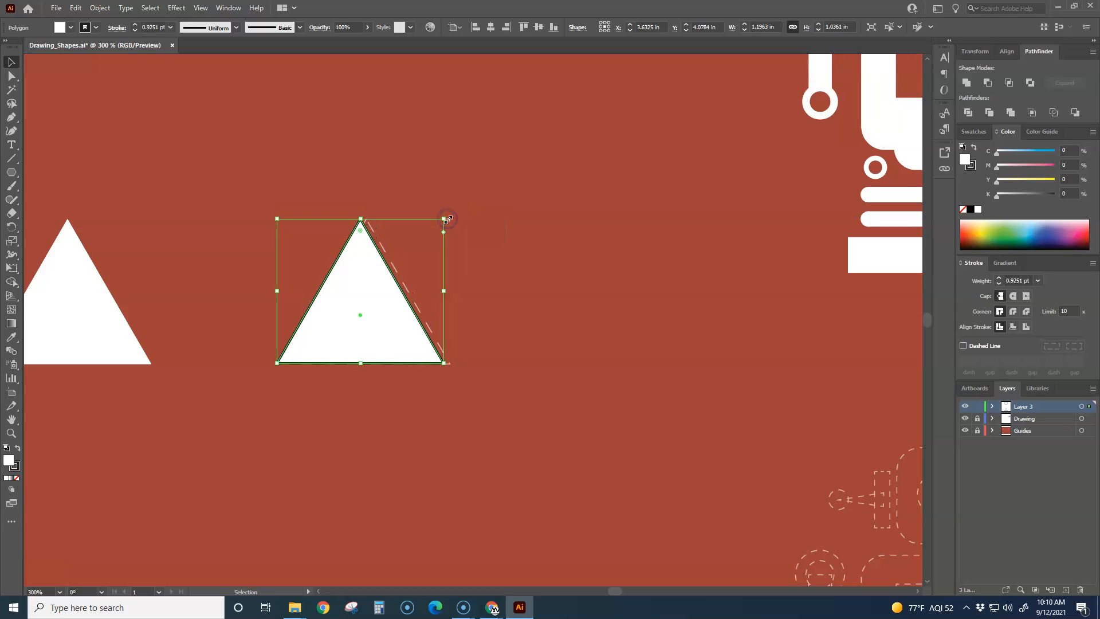
key("Right")
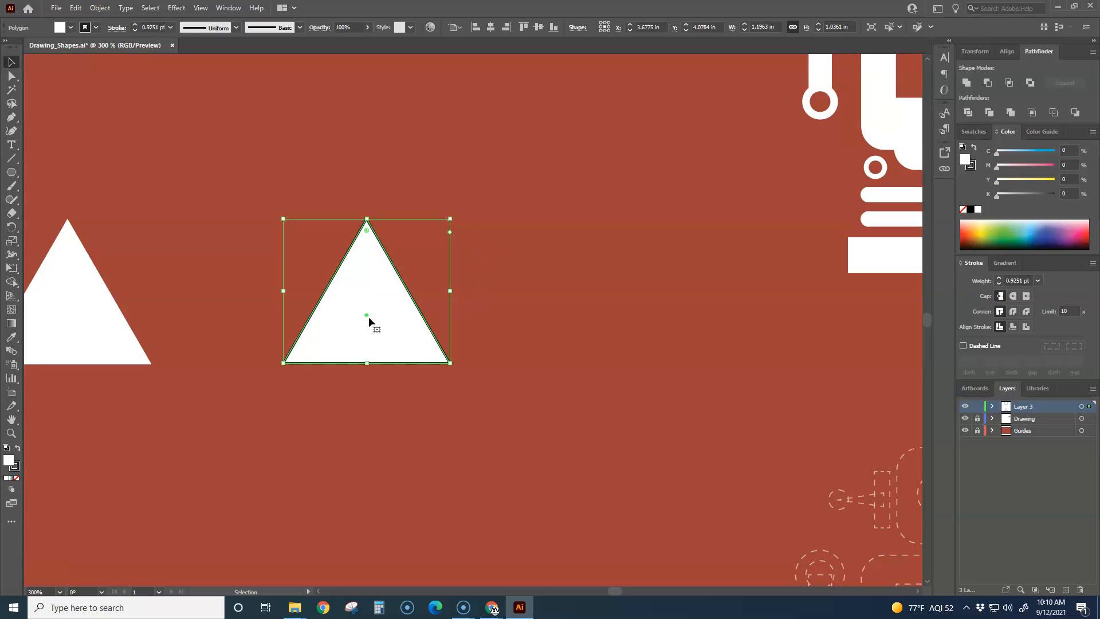
left_click_drag(367, 321, 453, 260)
key("ctrl+z")
left_click_drag(367, 230, 361, 163)
left_click(177, 174)
Step: Draw a circle about 0.33 in in diameter with the Ellipse tool, centred on the dashed knob guide of the joystick shape
scroll(270, 278, "down", 5)
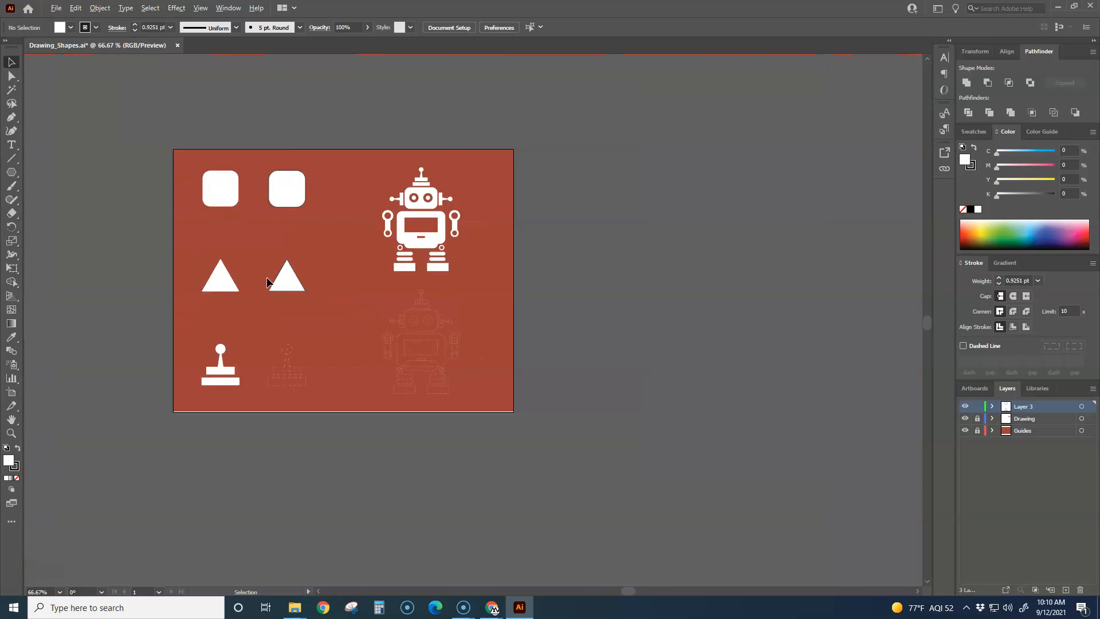
scroll(268, 281, "up", 1)
left_click_drag(283, 319, 397, 298)
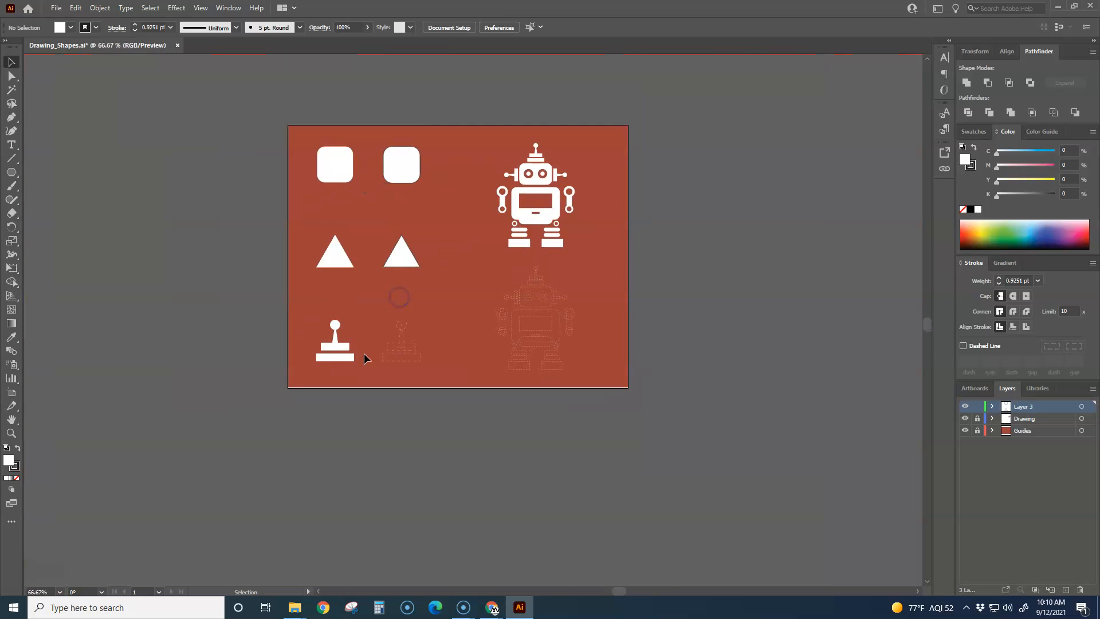
scroll(365, 357, "up", 3)
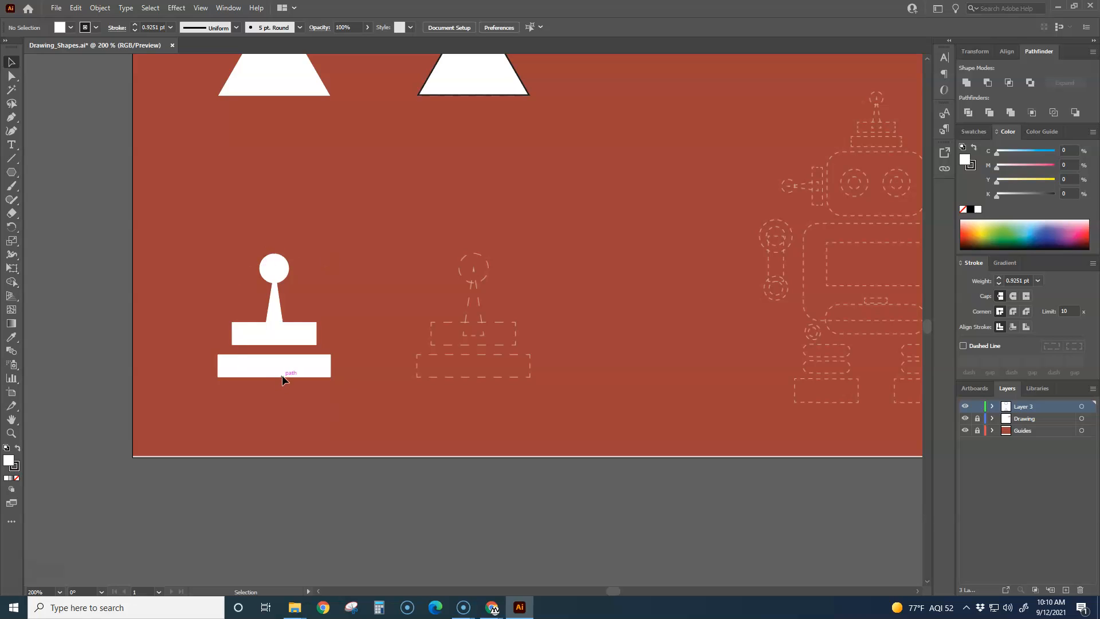
scroll(329, 362, "up", 1)
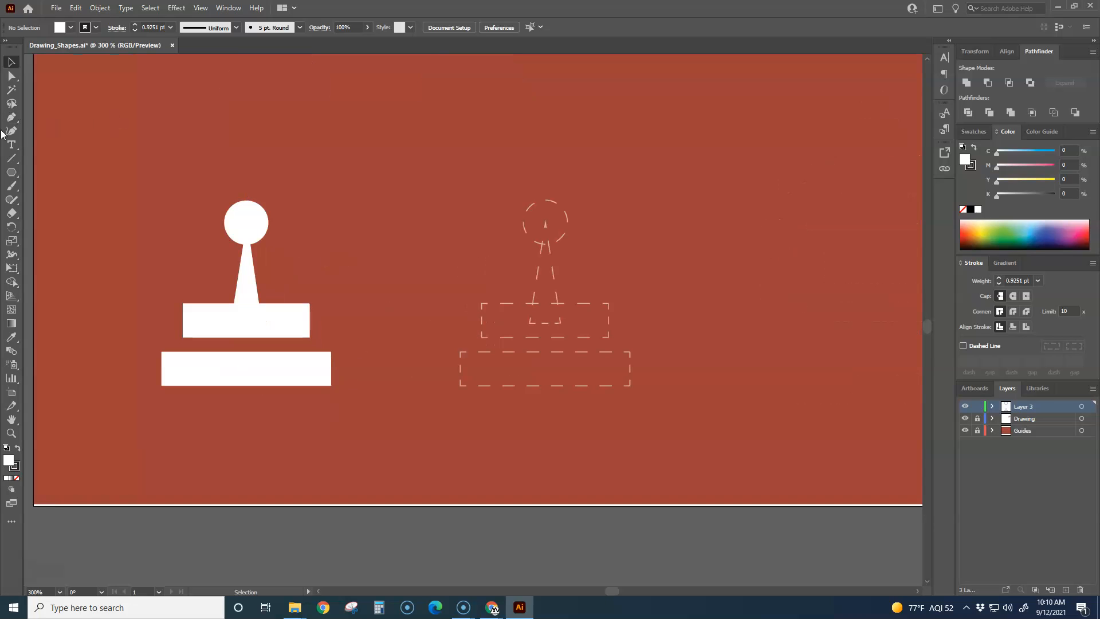
left_click(12, 172)
left_click(74, 213)
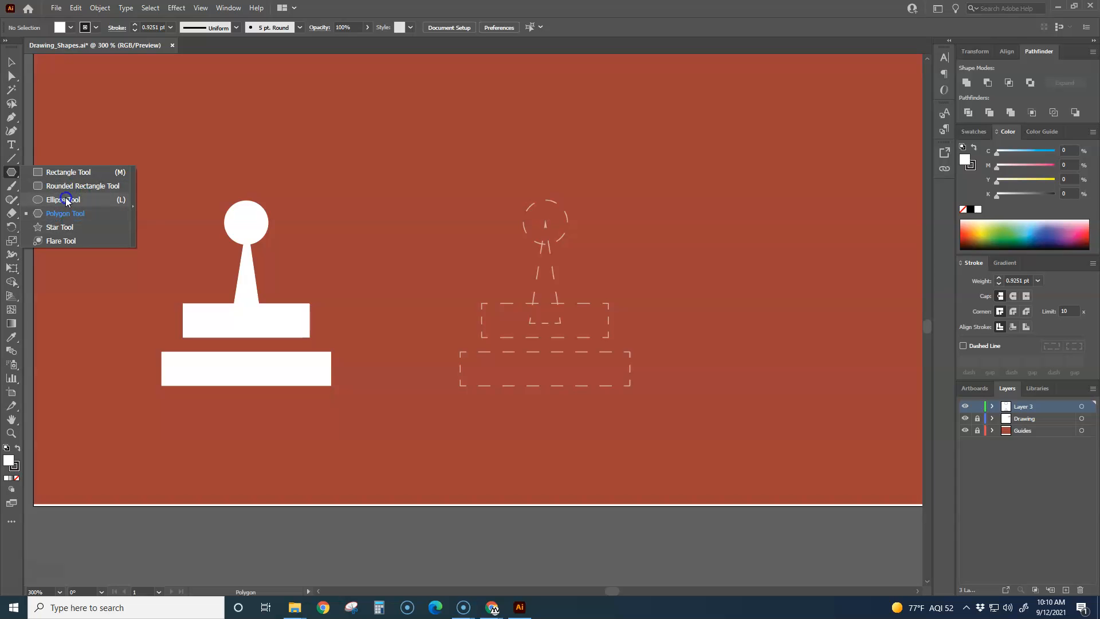
left_click(65, 198)
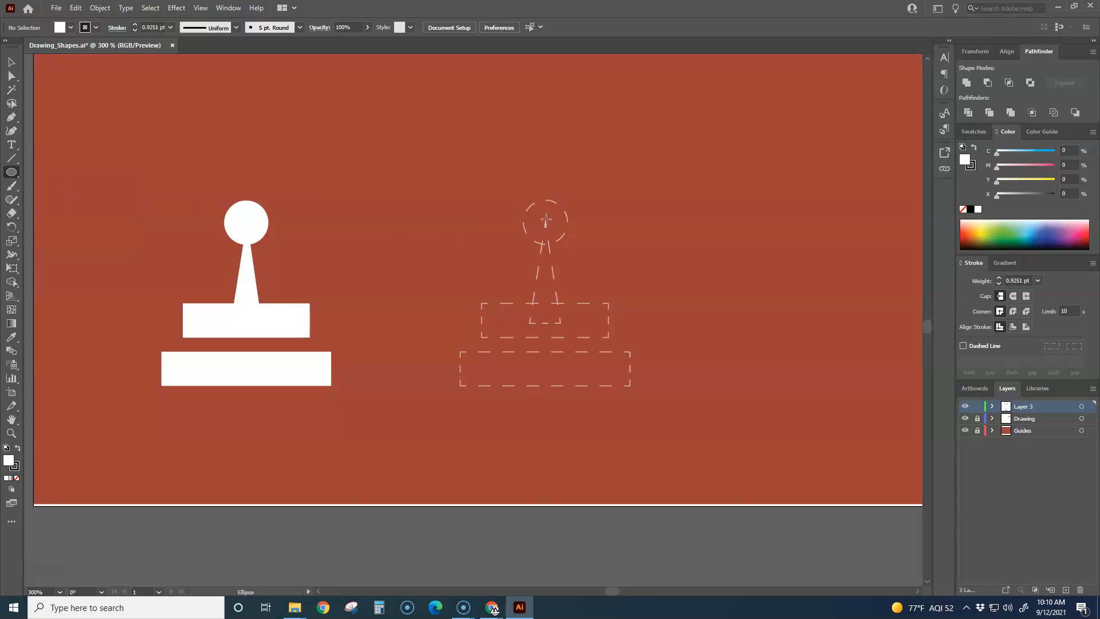
left_click_drag(545, 223, 608, 217)
key("ctrl+z")
mouse_move(545, 223)
left_mouse_down()
mouse_move(494, 177)
mouse_move(547, 191)
mouse_move(592, 181)
mouse_move(551, 213)
mouse_move(611, 204)
mouse_move(596, 201)
mouse_move(594, 187)
mouse_move(574, 189)
mouse_move(589, 208)
mouse_move(570, 208)
mouse_move(578, 199)
mouse_move(564, 219)
mouse_move(568, 210)
left_mouse_up()
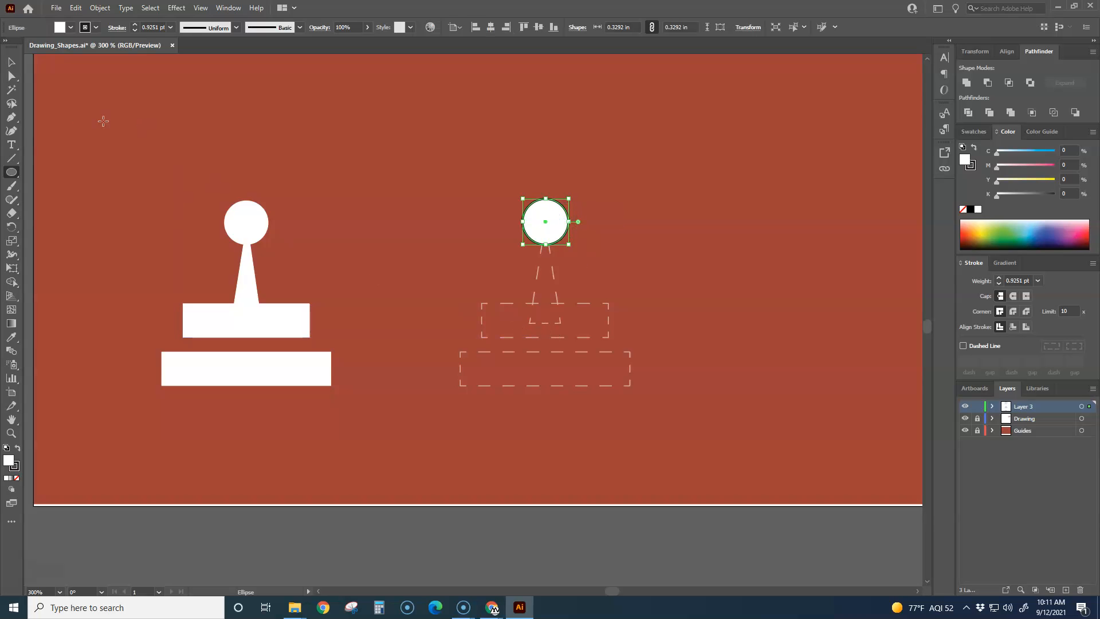
Step: Draw a rectangle about 1.22 in wide and 0.24 in high over the joystick's lower base guide and deselect it
left_click_drag(12, 175, 74, 172)
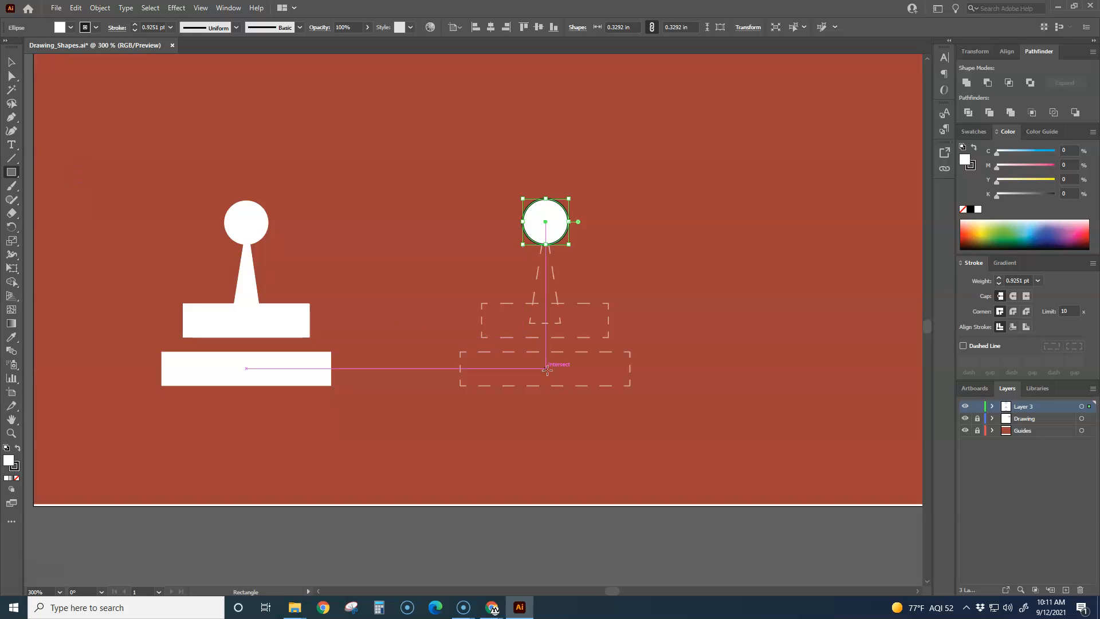
left_click_drag(547, 370, 630, 353)
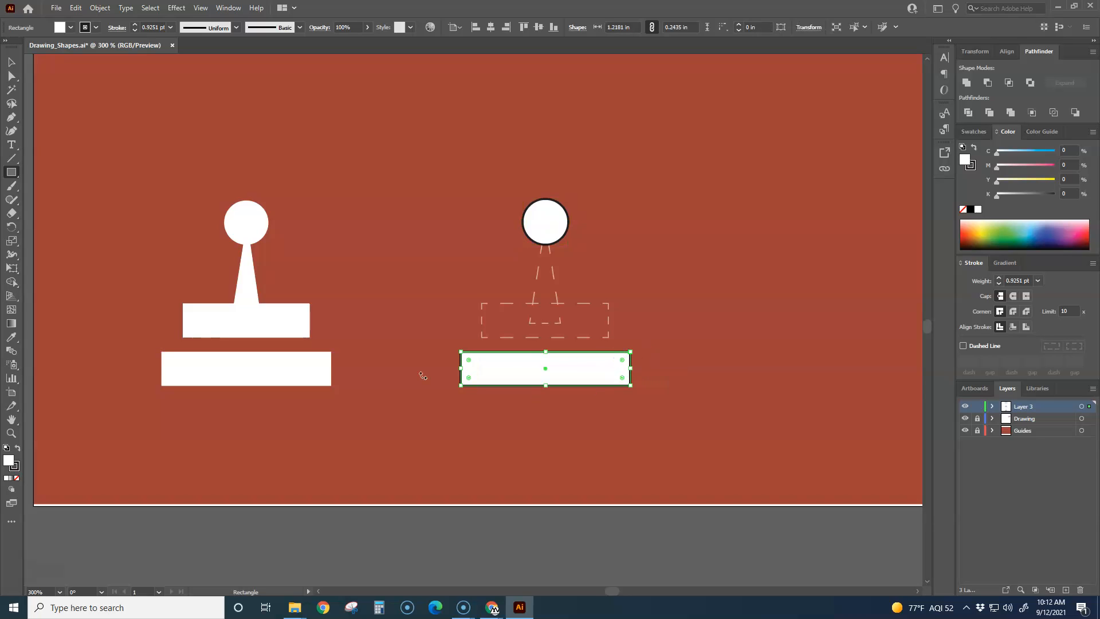
key("v")
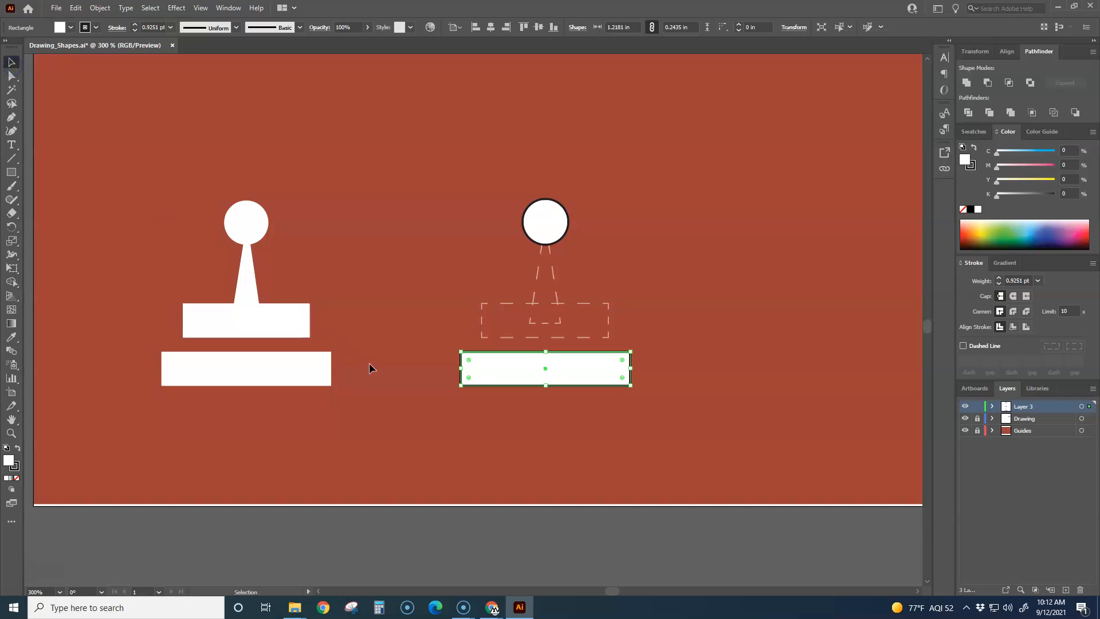
left_click(524, 445)
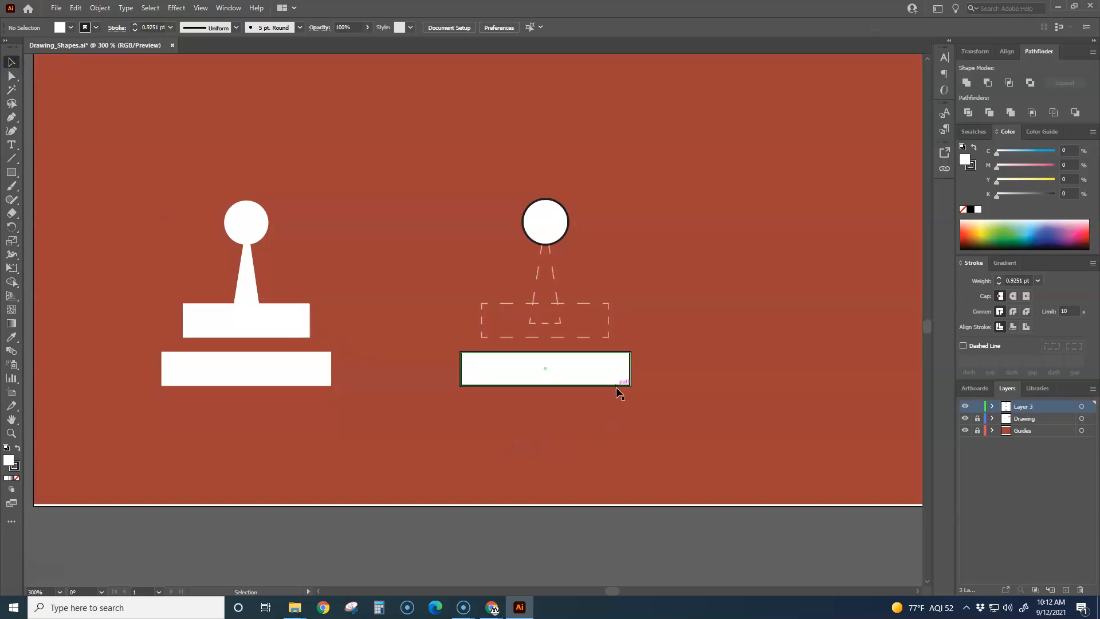
Step: Duplicate the lower base bar onto the upper bar guide and scale the copy to about 0.91 in wide and 0.23 in high
mouse_move(616, 386)
left_mouse_down()
mouse_move(628, 315)
mouse_move(601, 319)
mouse_move(618, 341)
mouse_move(629, 304)
mouse_move(580, 319)
mouse_move(597, 308)
mouse_move(563, 314)
mouse_move(579, 298)
mouse_move(569, 304)
mouse_move(608, 296)
mouse_move(548, 305)
mouse_move(547, 338)
left_mouse_up()
left_click(668, 326)
Step: Duplicate the large triangle, squeeze the copy to about 0.28 in wide and 0.67 in high, and place it on the joystick's stem guide
scroll(668, 324, "down", 2)
key("space")
left_click_drag(688, 251, 605, 310)
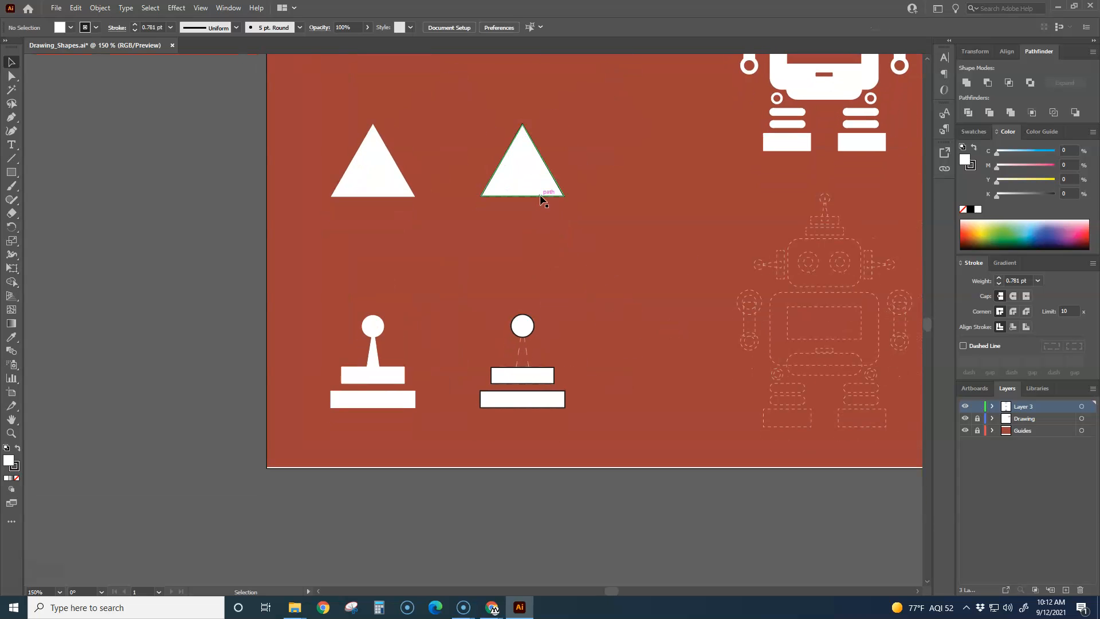
left_click_drag(558, 218, 612, 357)
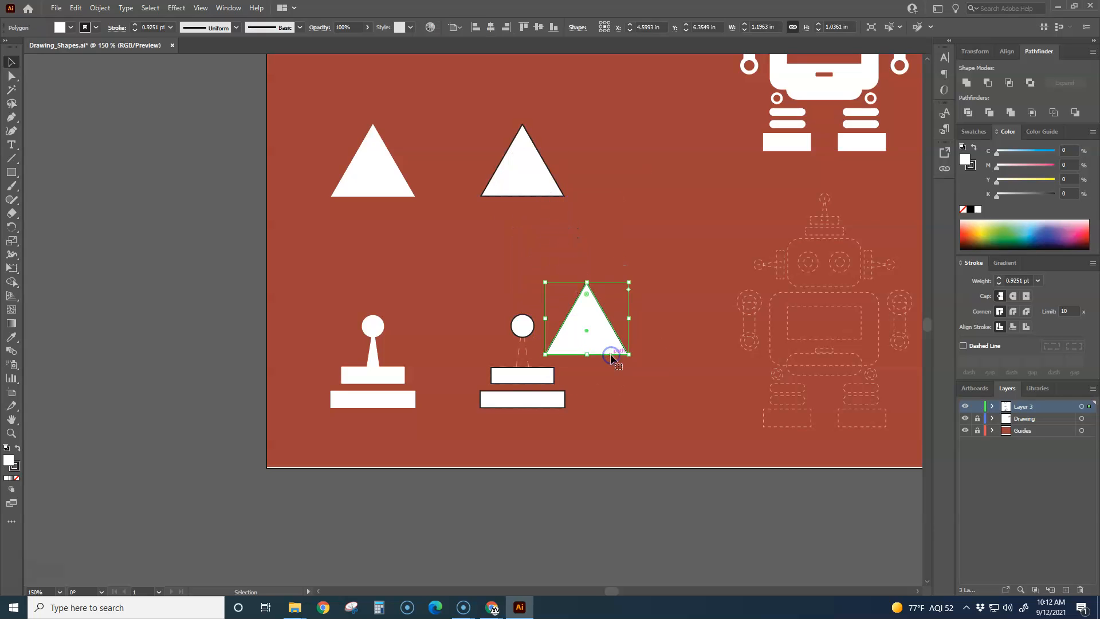
left_click_drag(546, 318, 608, 318)
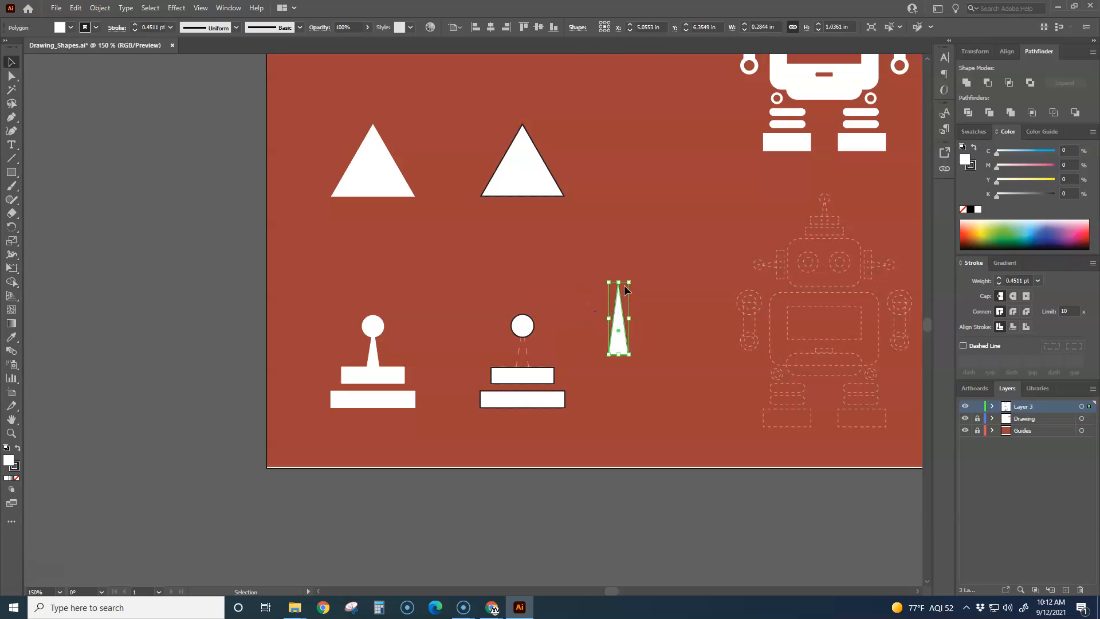
left_click_drag(621, 281, 522, 357)
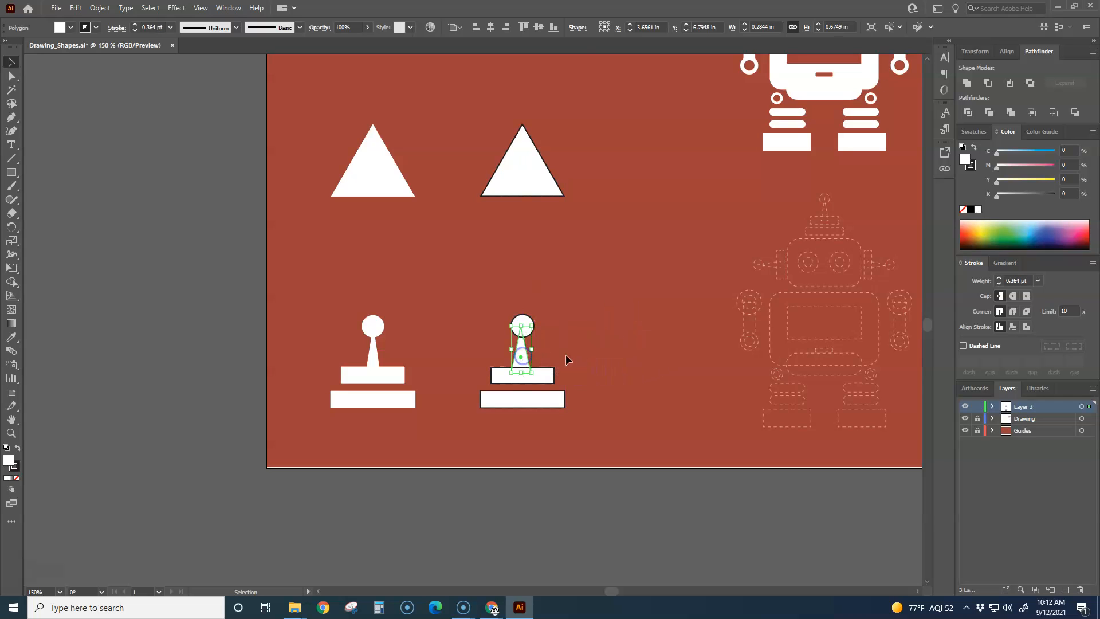
Step: Scale the stem triangle to about 0.19 in wide and 0.66 in high and centre it on the stem guide
scroll(535, 354, "up", 4, "alt")
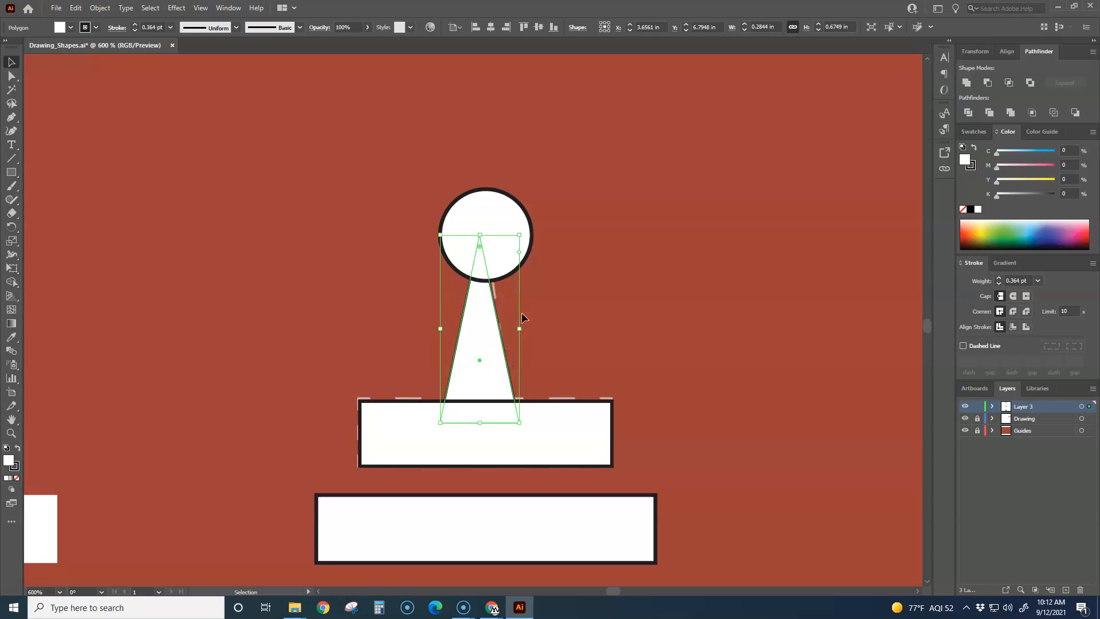
left_click_drag(519, 235, 494, 239)
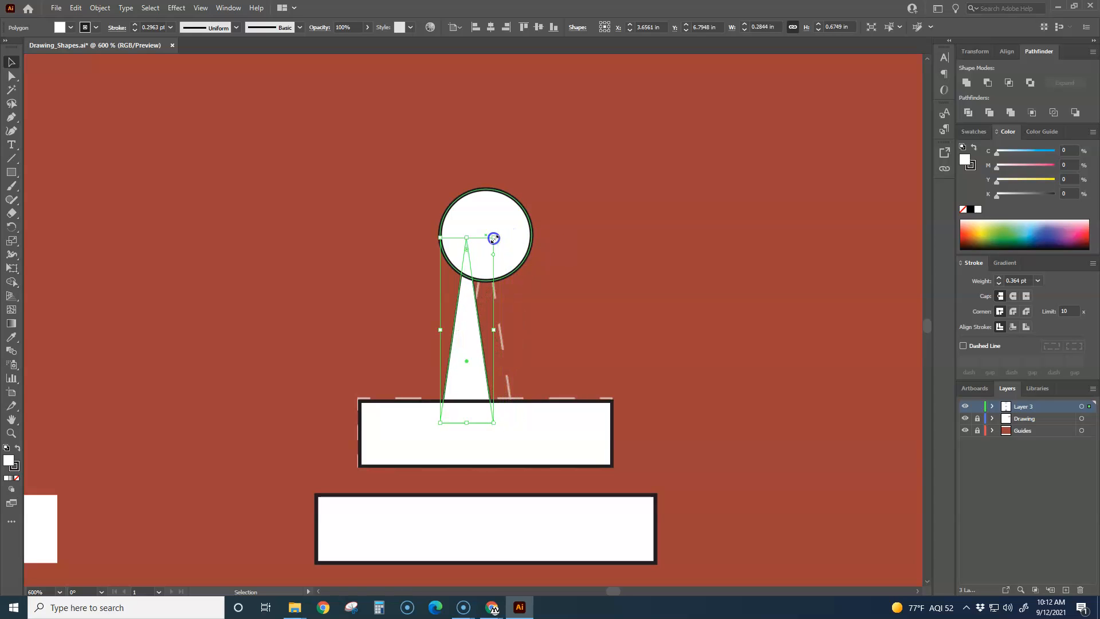
left_click_drag(478, 328, 497, 324)
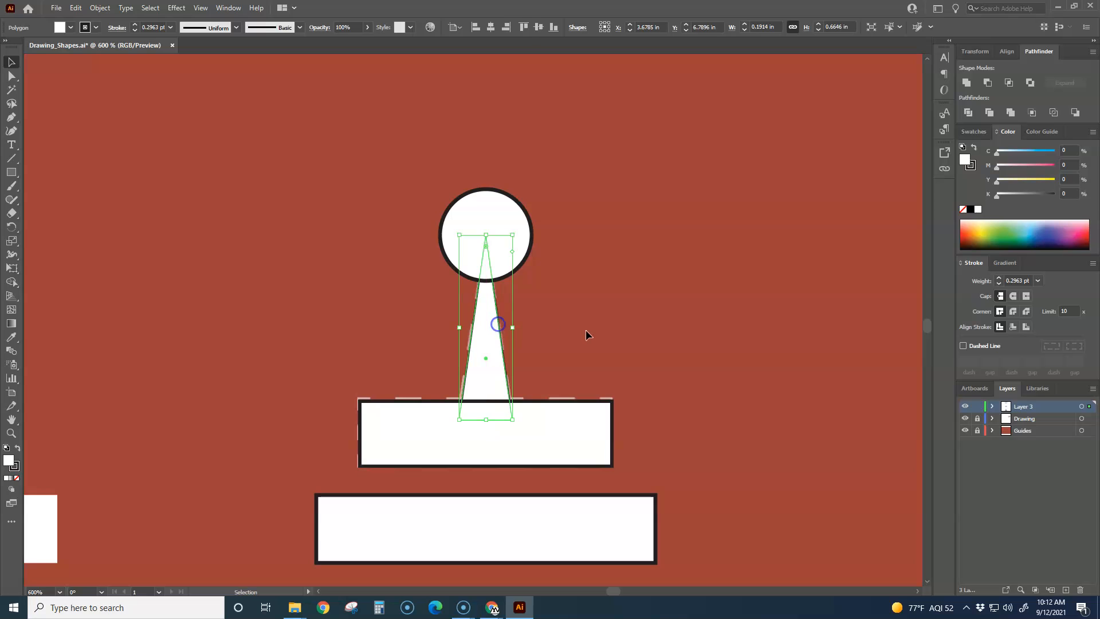
Step: Shift the joystick's stem and both base bars slightly off their dashed guides so the pieces are misaligned
left_click(586, 330)
scroll(585, 330, "down", 5)
scroll(591, 332, "up", 3)
key("space")
left_click_drag(585, 337, 480, 278)
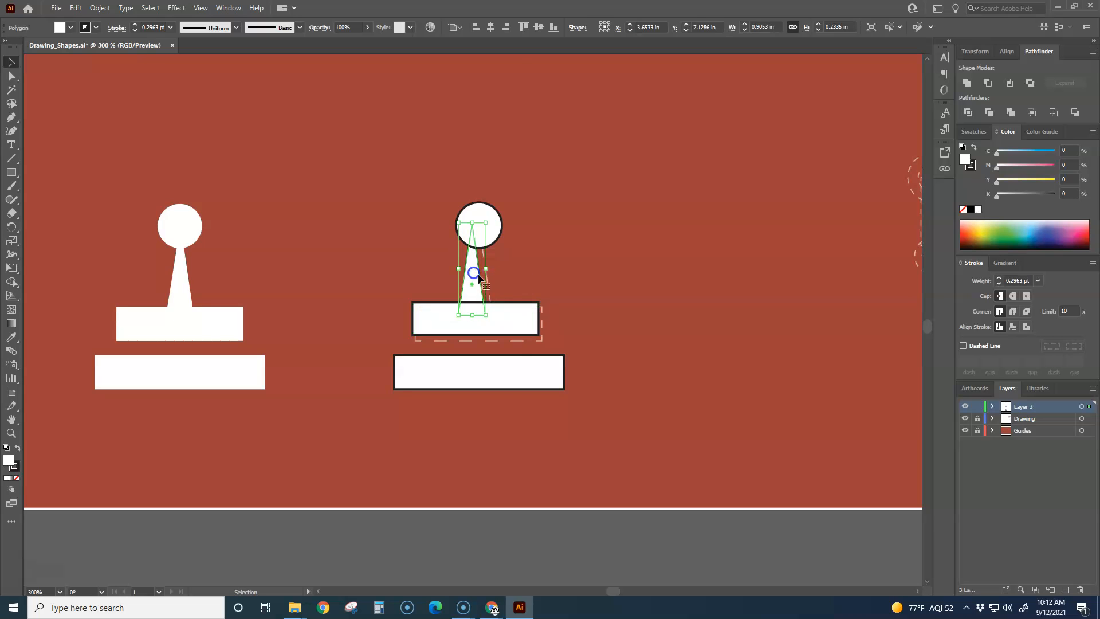
left_click_drag(521, 361, 462, 221)
Step: Try distributing all four joystick pieces by their horizontal centers, and deselect them
left_click(589, 345)
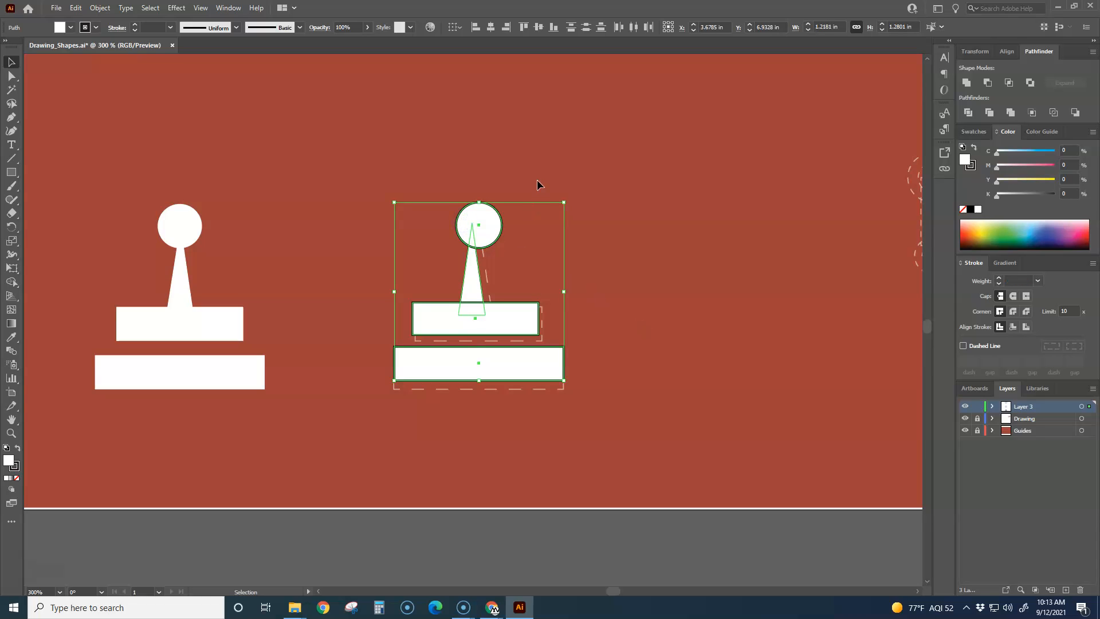
left_click(634, 27)
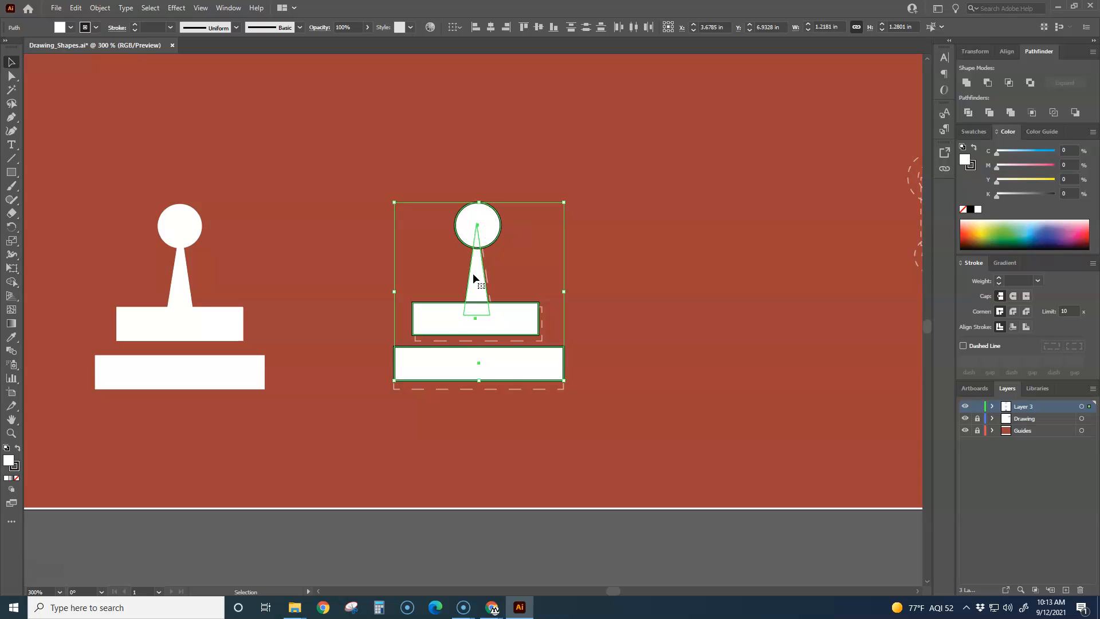
left_click(659, 204)
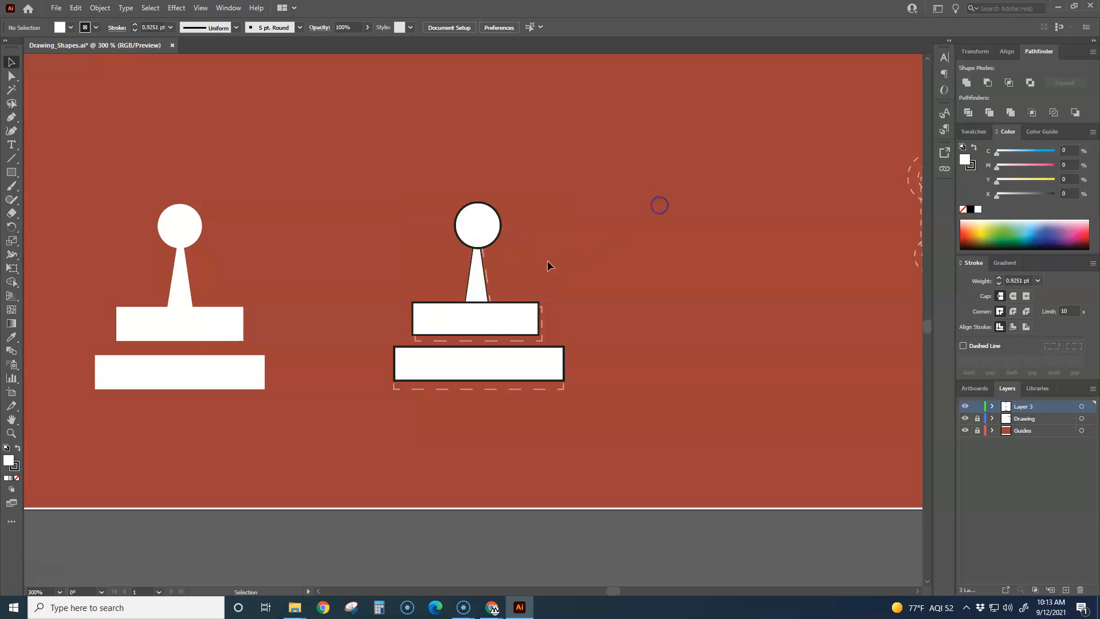
Step: Select all four joystick pieces and align them on their horizontal centers after trying a horizontal distribution by left edges
scroll(490, 259, "up", 3)
left_click(483, 221)
scroll(495, 229, "down", 1)
scroll(497, 231, "down", 3)
left_click_drag(345, 130, 631, 392)
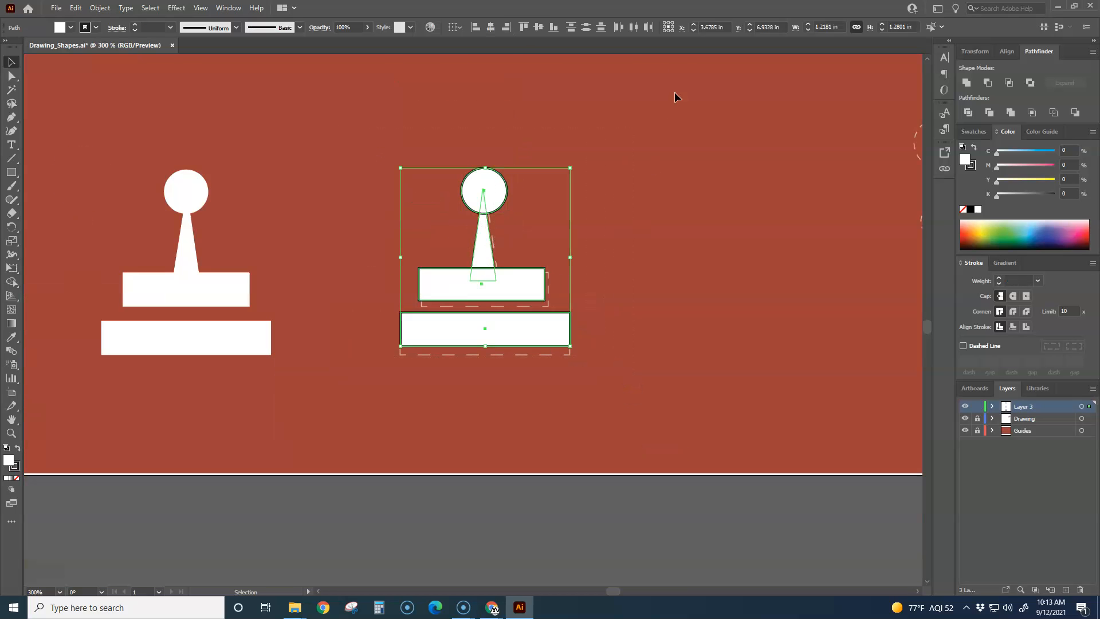
left_click(621, 29)
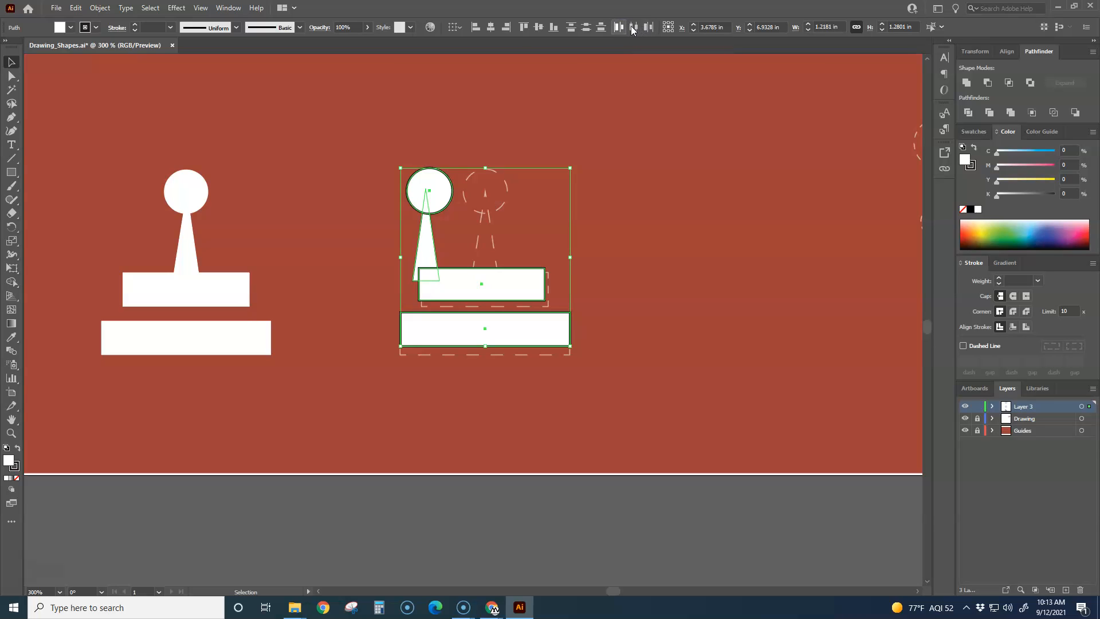
left_click(491, 28)
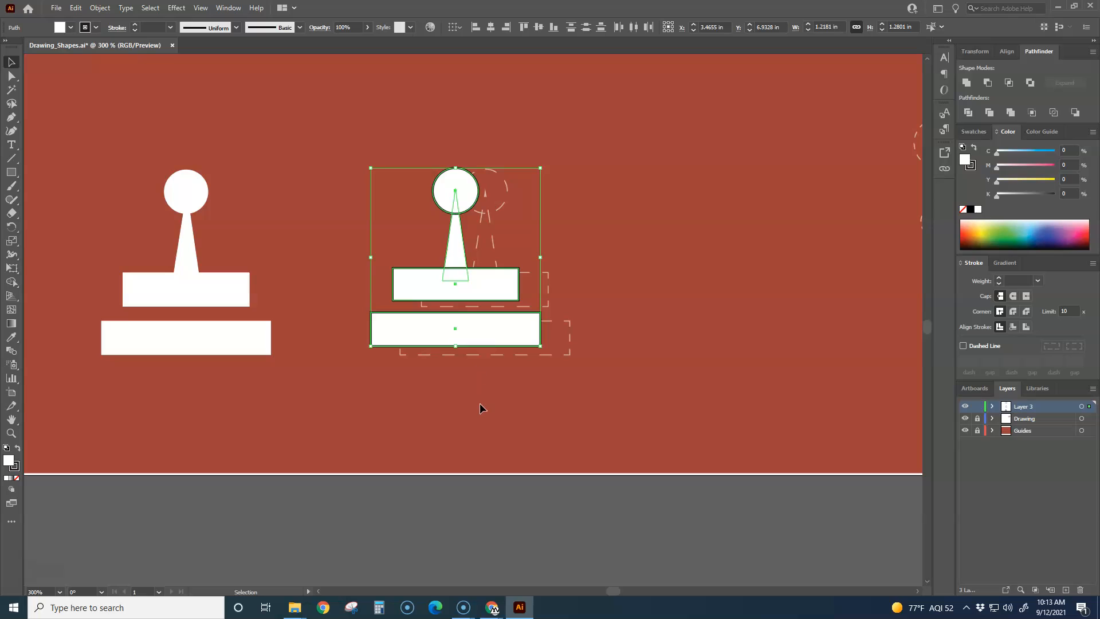
Step: Move the aligned joystick pieces sideways onto their dashed guides, to an X position of about 3.67 in
key("Right")
key("Right")
key("Right")
key("Right")
key("Right")
key("Right")
key("Right")
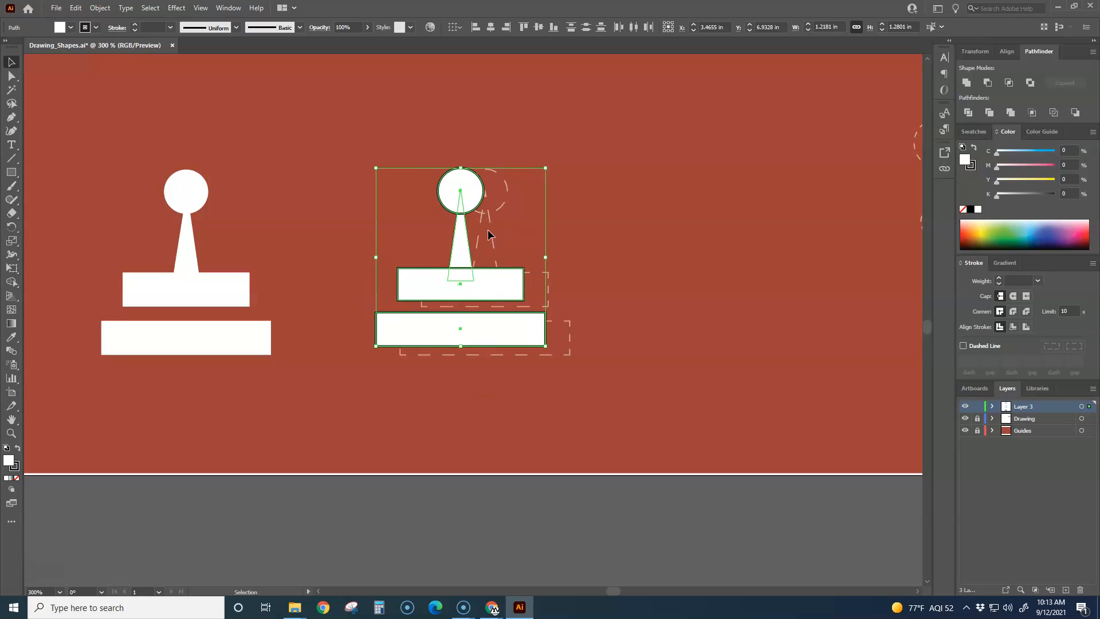
key("Right")
key("Right")
key("Right")
key("Right")
key("Right")
key("Right")
key("Right")
key("Right")
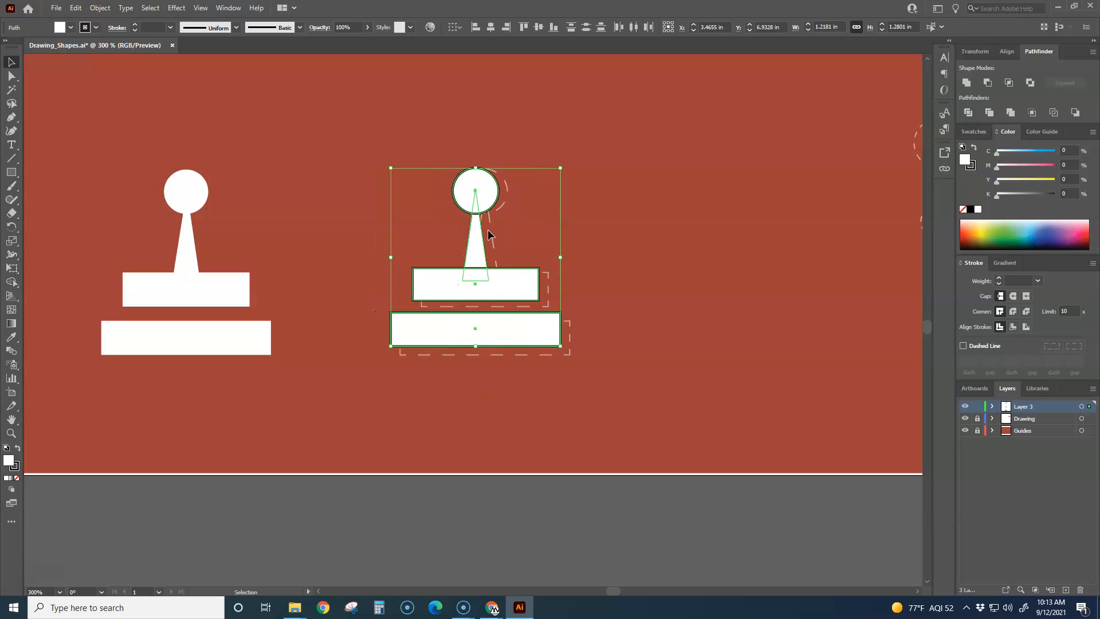
key("Right")
key("Right")
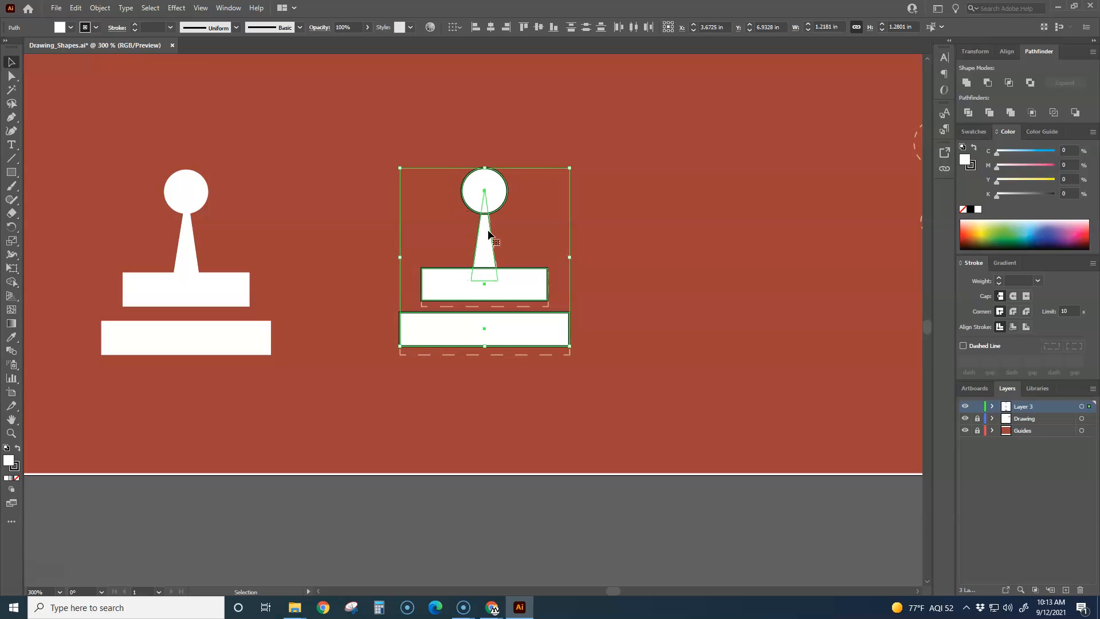
left_click(627, 272)
Step: Lower the joystick's upper and lower base bars onto their dashed guides and deselect them
left_click(526, 273)
key("Down")
key("Down")
key("Down")
key("Down")
mouse_move(520, 322)
left_mouse_down()
mouse_move(512, 370)
mouse_move(513, 115)
mouse_move(503, 290)
mouse_move(534, 342)
mouse_move(761, 346)
mouse_move(358, 349)
mouse_move(467, 350)
mouse_move(518, 322)
left_mouse_up()
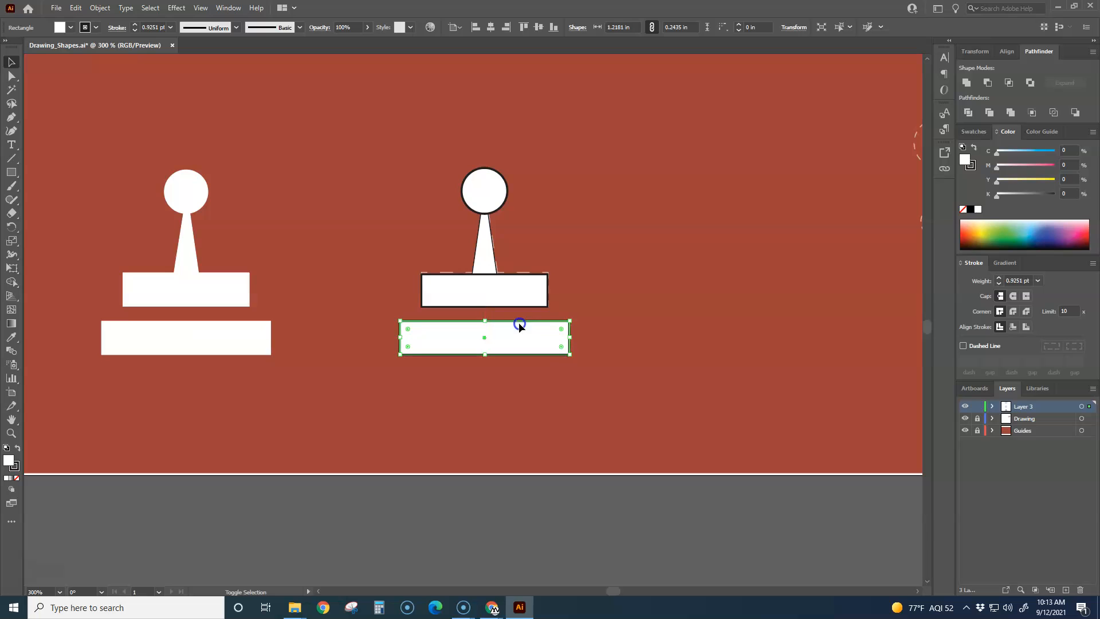
left_click(618, 280)
Step: Examine up close how the joystick's ball, stem and upper base bar overlap along their outlines
scroll(618, 280, "down", 2)
scroll(617, 279, "up", 2)
left_click_drag(618, 280, 511, 295)
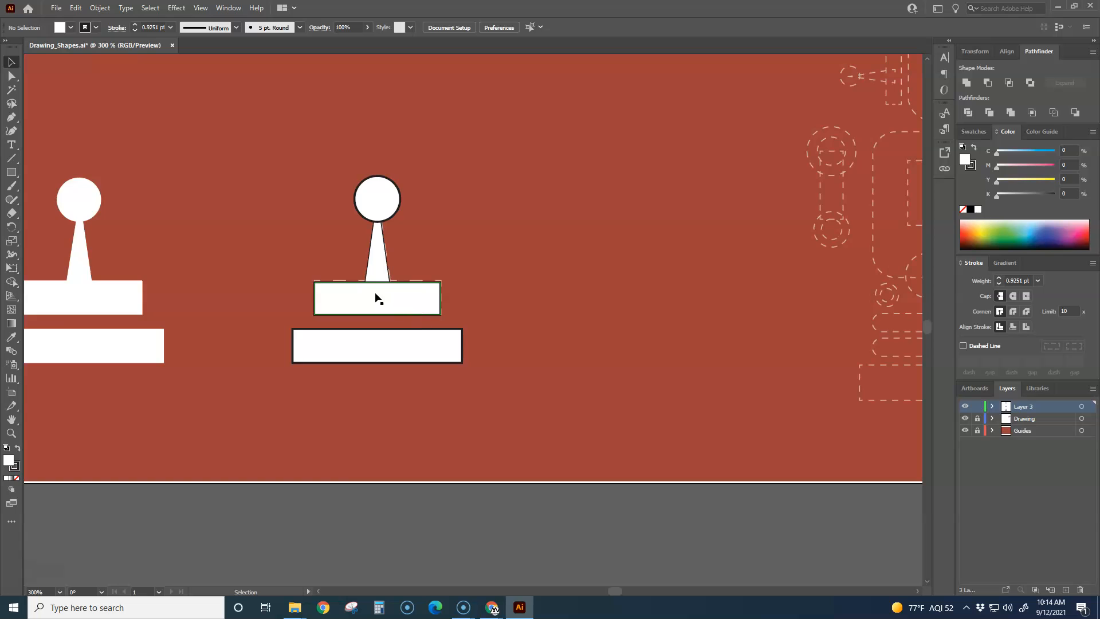
scroll(375, 297, "up", 5)
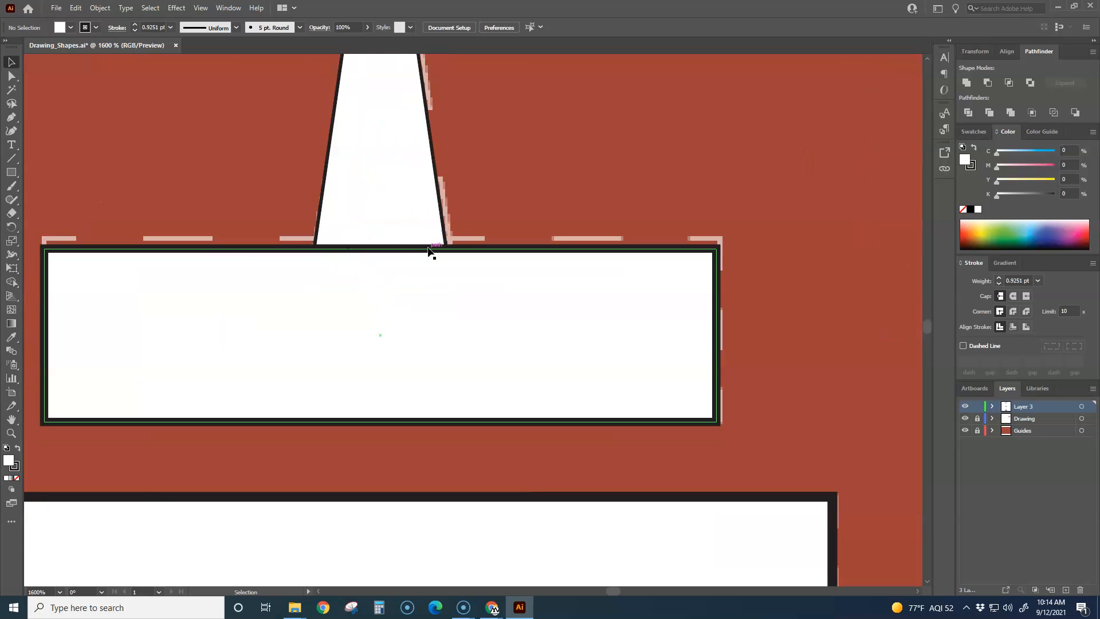
scroll(433, 251, "down", 4)
scroll(422, 148, "up", 2)
scroll(424, 209, "up", 4)
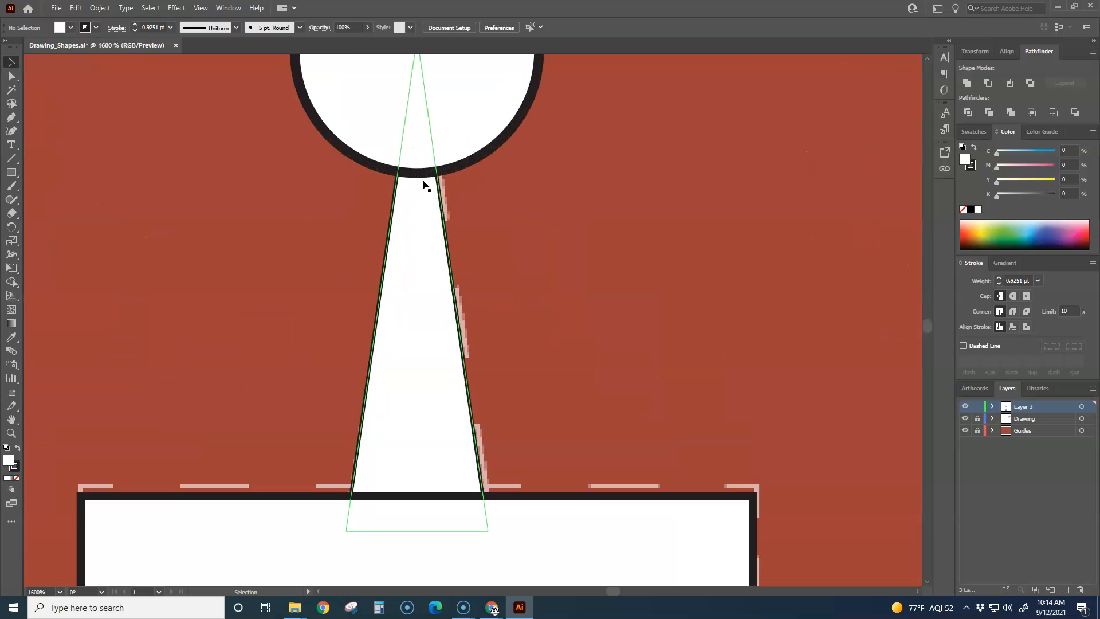
scroll(490, 239, "down", 5)
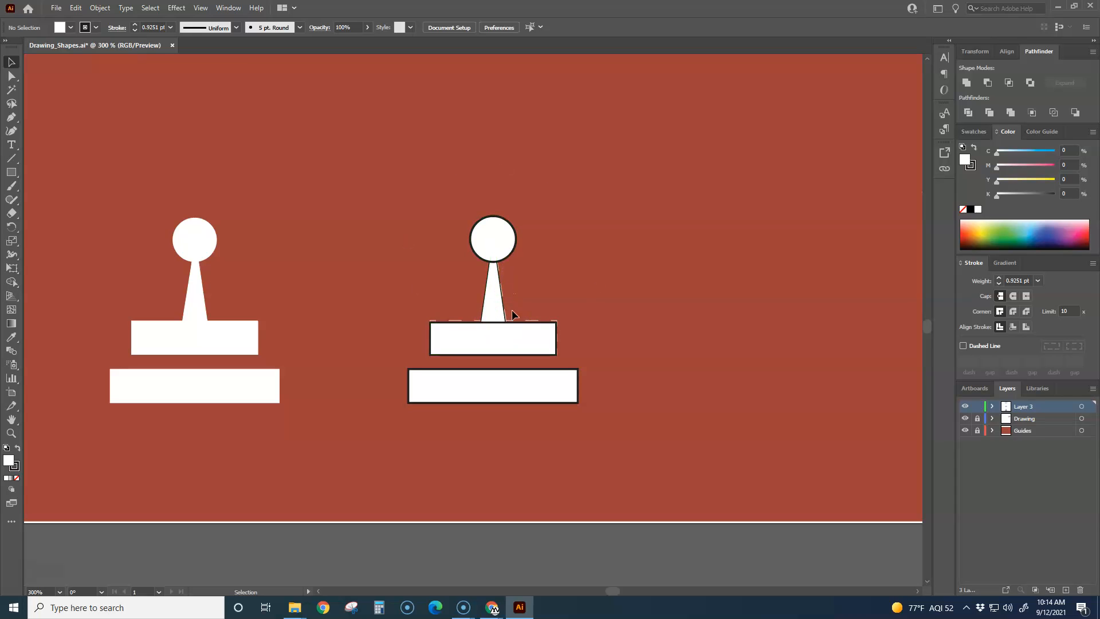
Step: Unite the joystick's ball, stem and upper base bar into a single shape with Pathfinder
left_click_drag(401, 180, 583, 356)
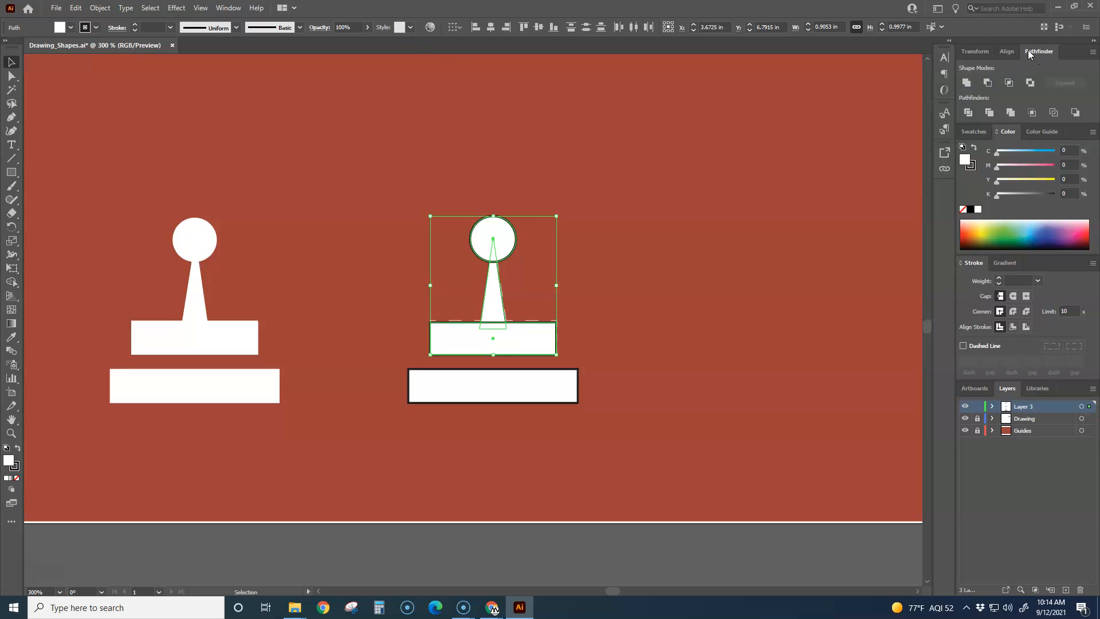
left_click(227, 8)
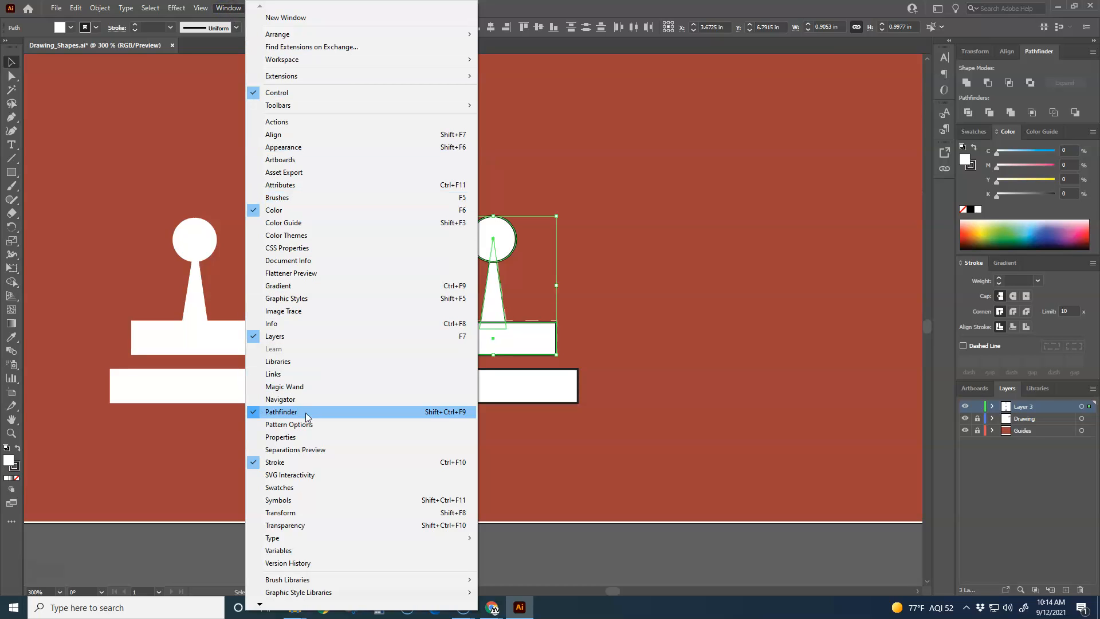
left_click(708, 238)
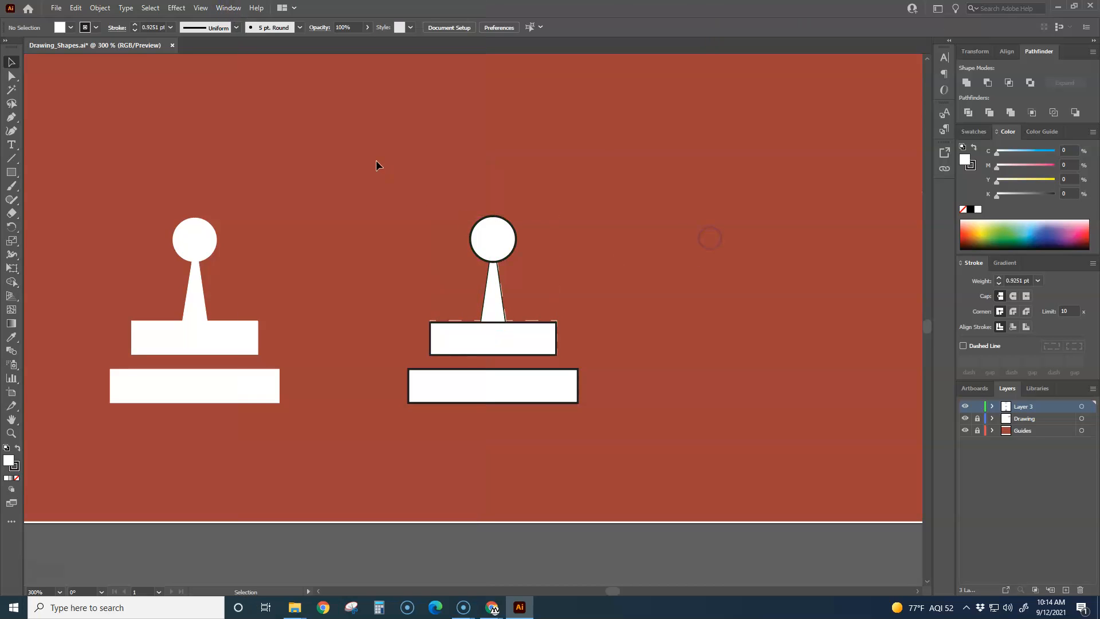
left_click_drag(595, 360, 504, 289)
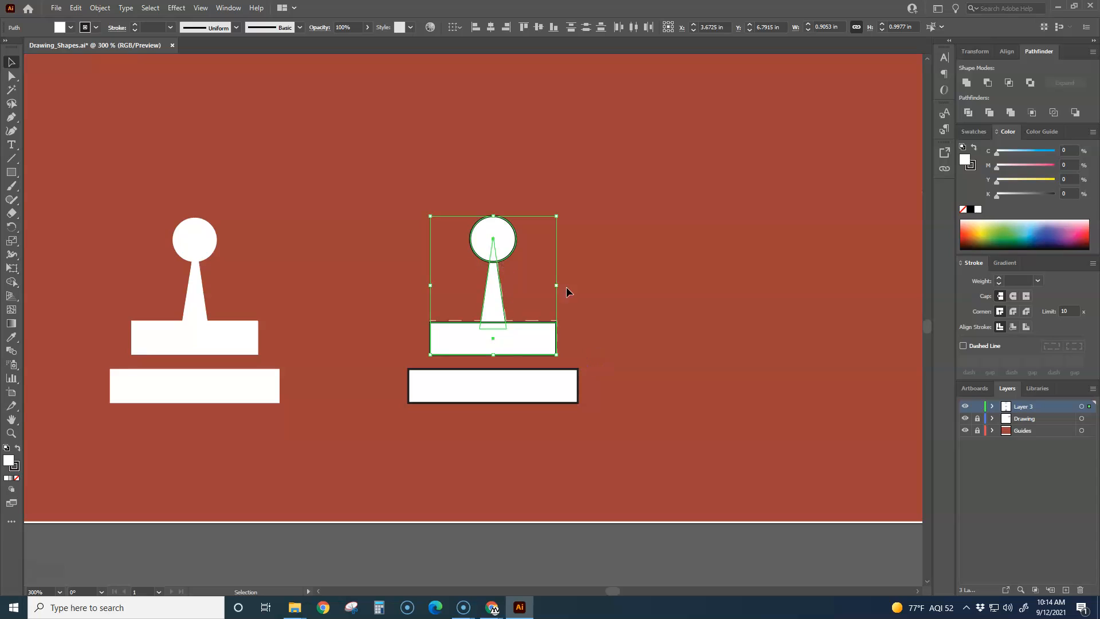
left_click(967, 84)
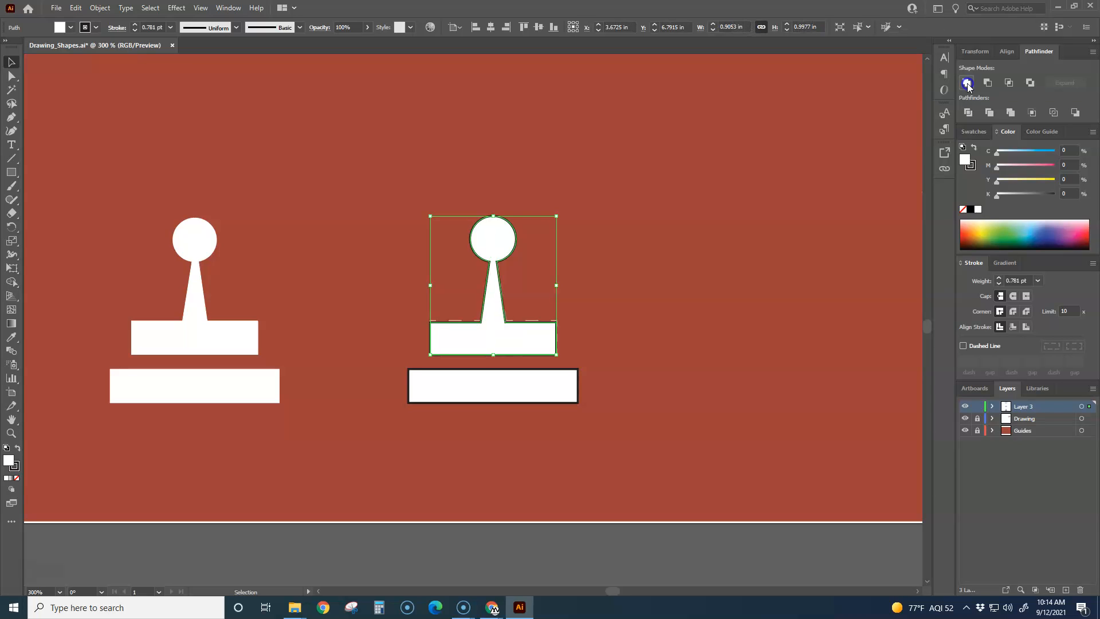
left_click(727, 261)
Step: Try moving the united joystick piece away from its guide, and undo the move
scroll(522, 301, "up", 1)
scroll(523, 300, "up", 1)
left_click_drag(494, 319, 641, 221)
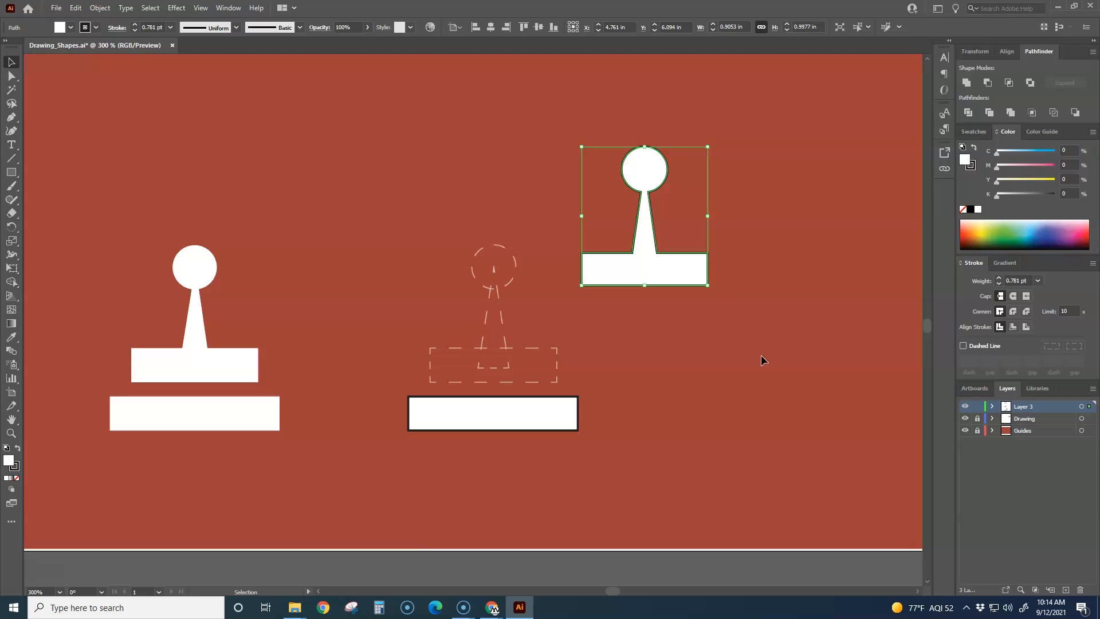
key("ctrl+z")
left_click(703, 385)
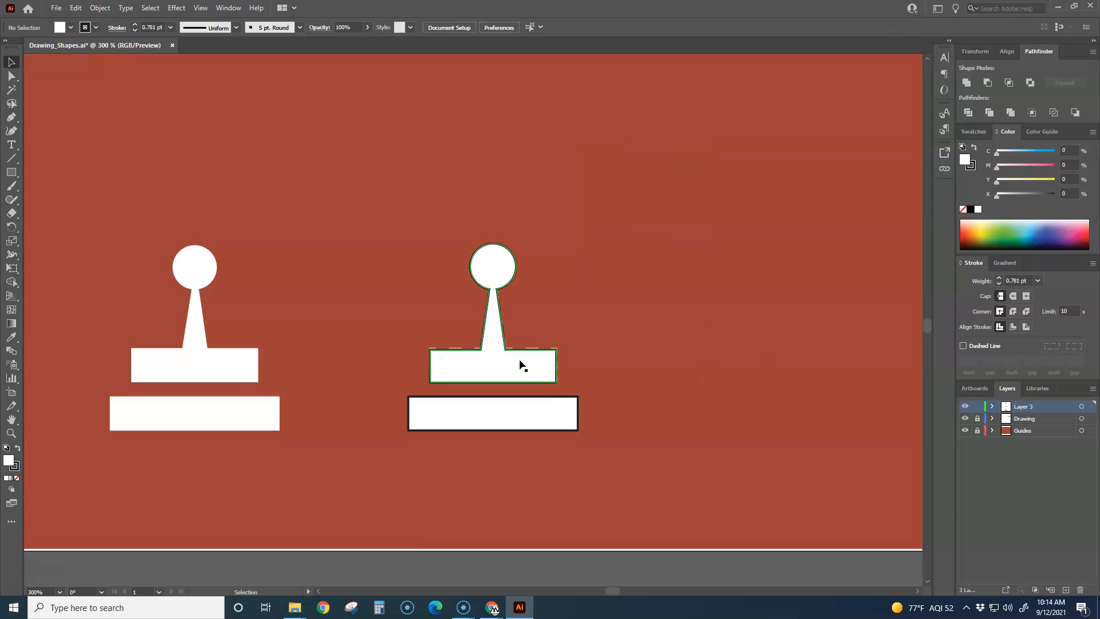
Step: Group the united joystick piece with the lower base bar and deselect the group
scroll(630, 386, "down", 2)
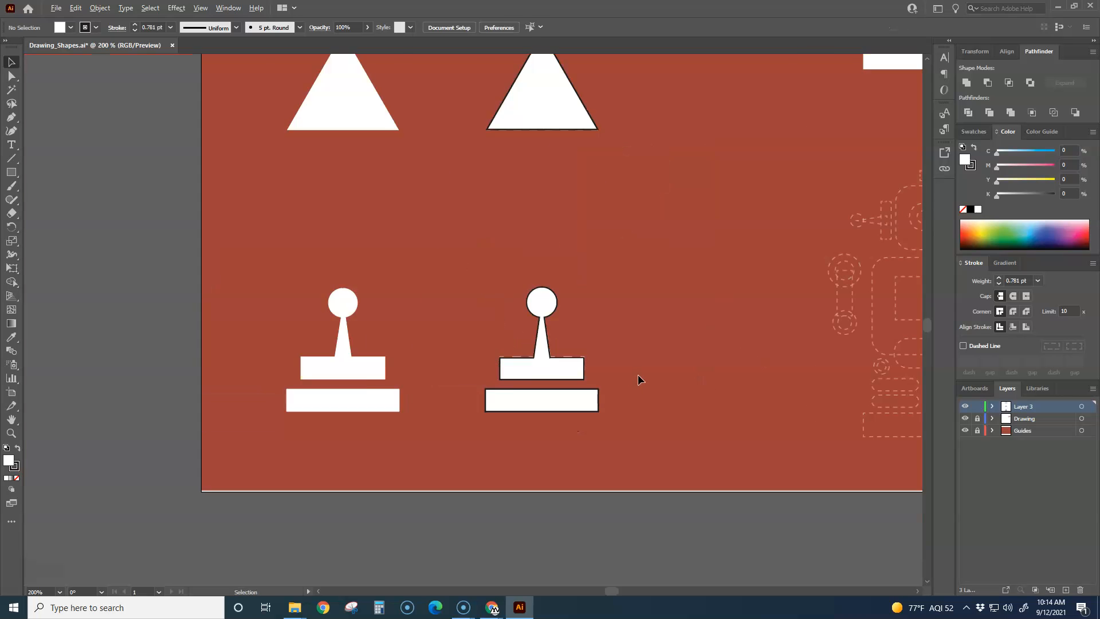
left_click_drag(652, 383, 467, 351)
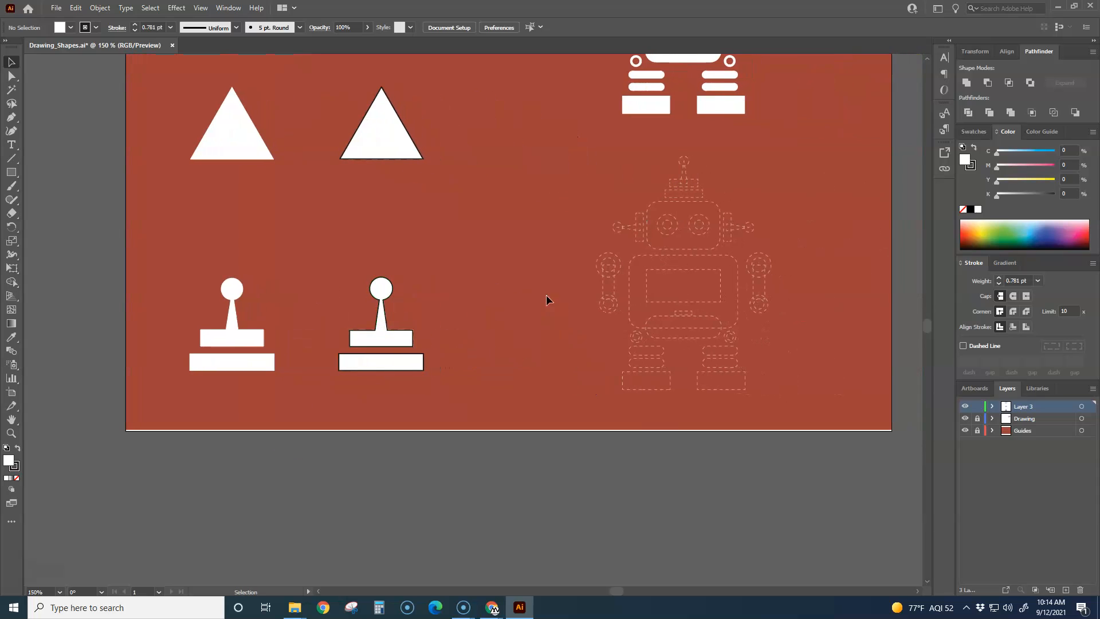
left_click(394, 346)
left_click(394, 370)
left_click(470, 375)
left_click_drag(316, 250, 479, 401)
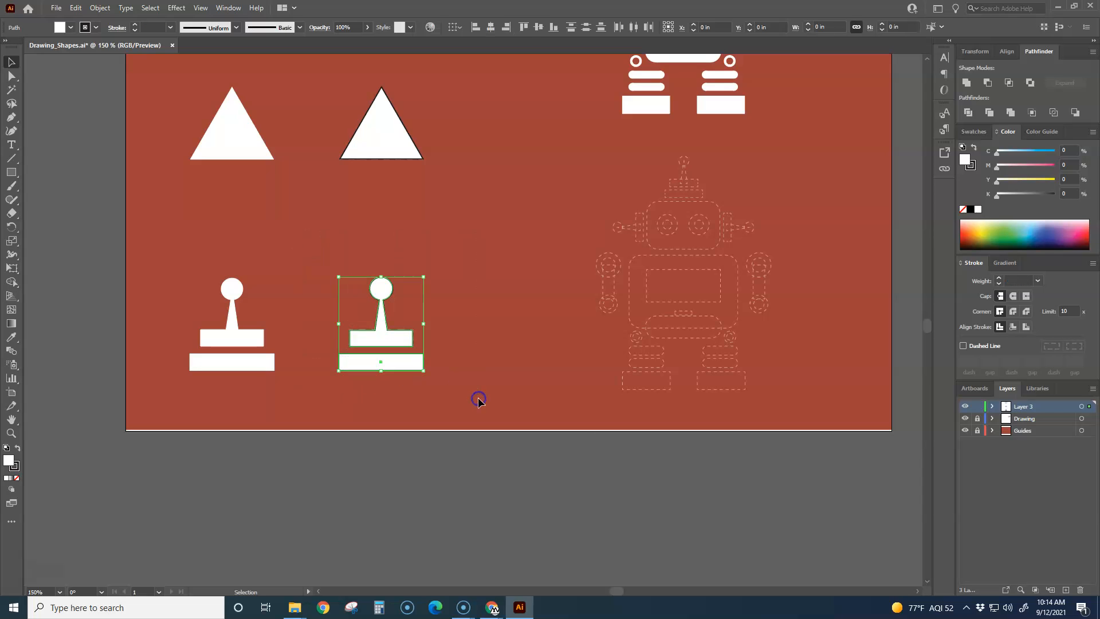
right_click(469, 316)
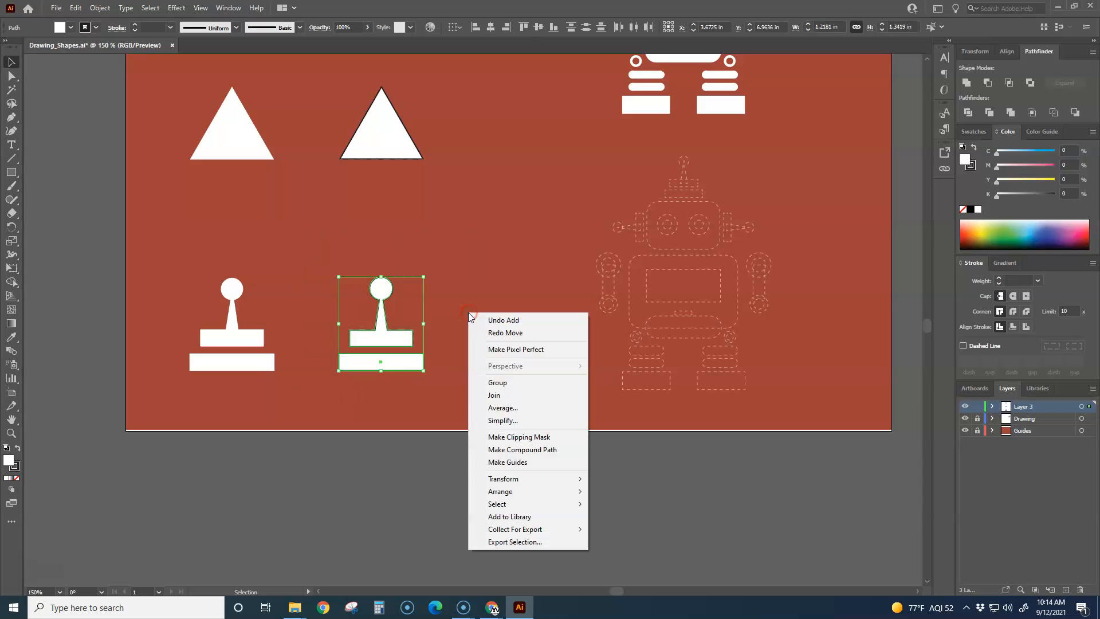
left_click(497, 382)
left_click(475, 350)
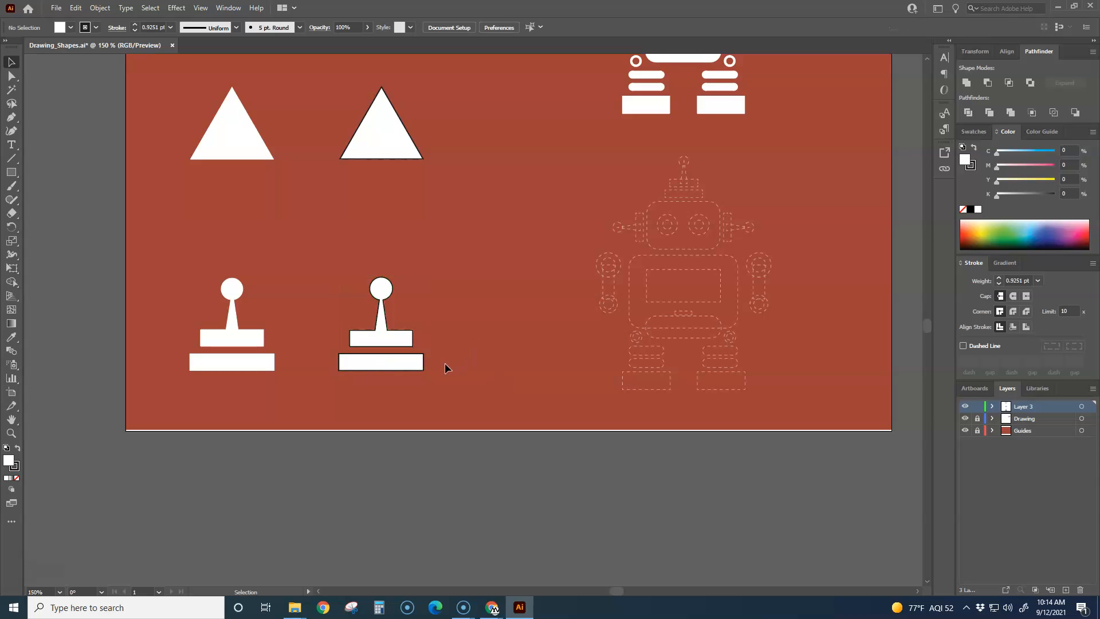
Step: Move the joystick group over the robot's antenna guide and shrink it to about 0.63 in wide and 0.69 in high
left_click_drag(406, 331, 509, 248)
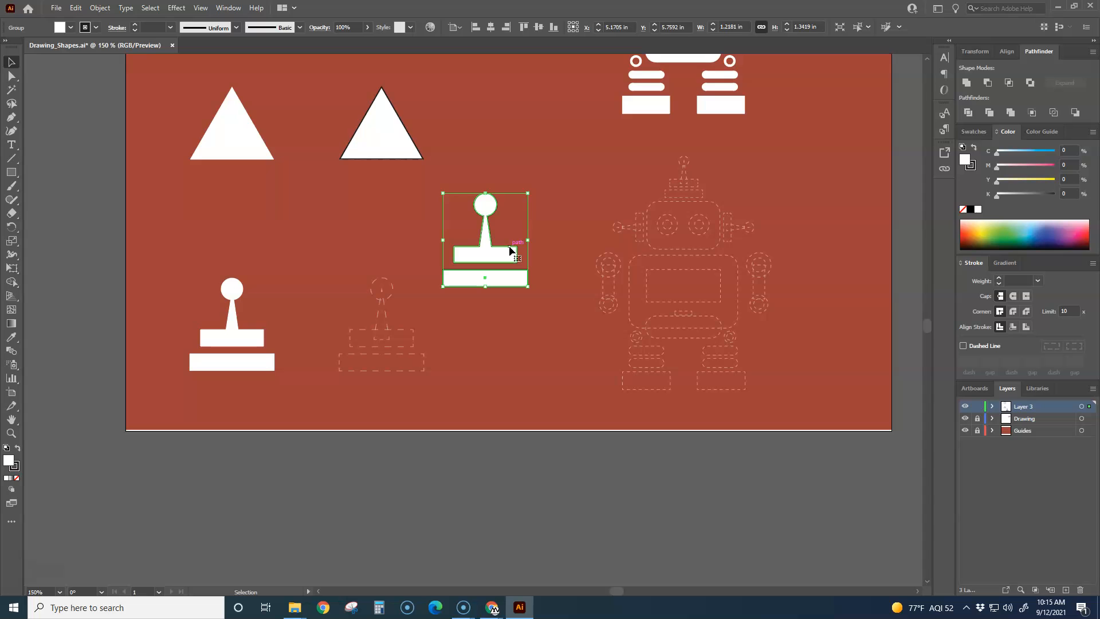
left_click_drag(559, 224, 409, 307)
left_click_drag(340, 331, 539, 287)
left_click_drag(483, 331, 538, 269)
scroll(528, 271, "up", 6)
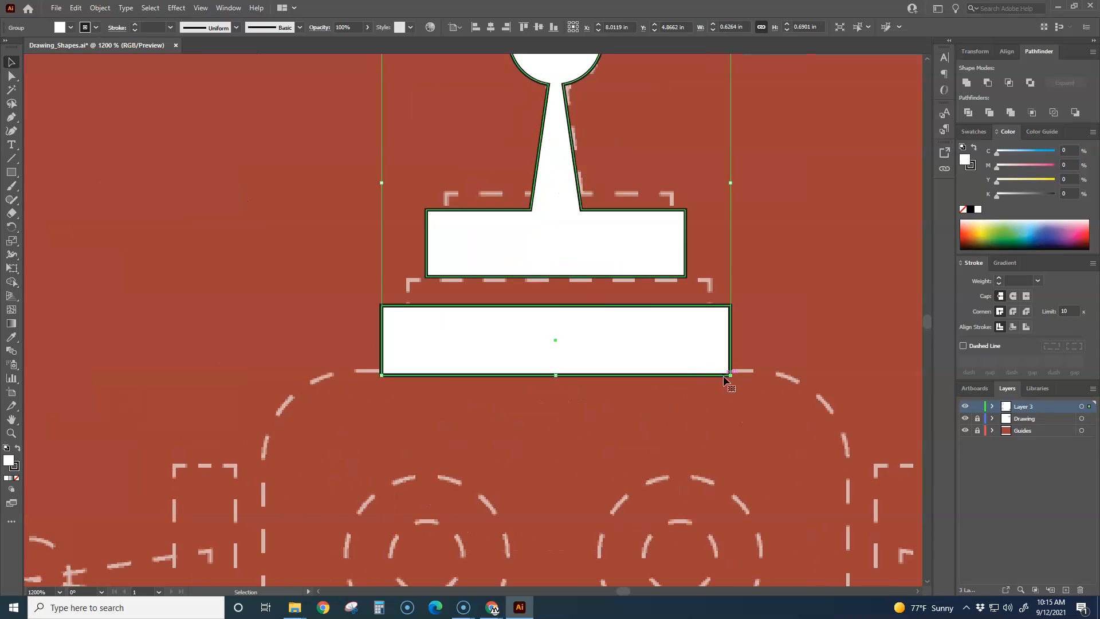
Step: Scale the antenna group to about 0.56 in wide and 0.60 in high and nudge it onto its dashed guide
left_click_drag(732, 375, 712, 350)
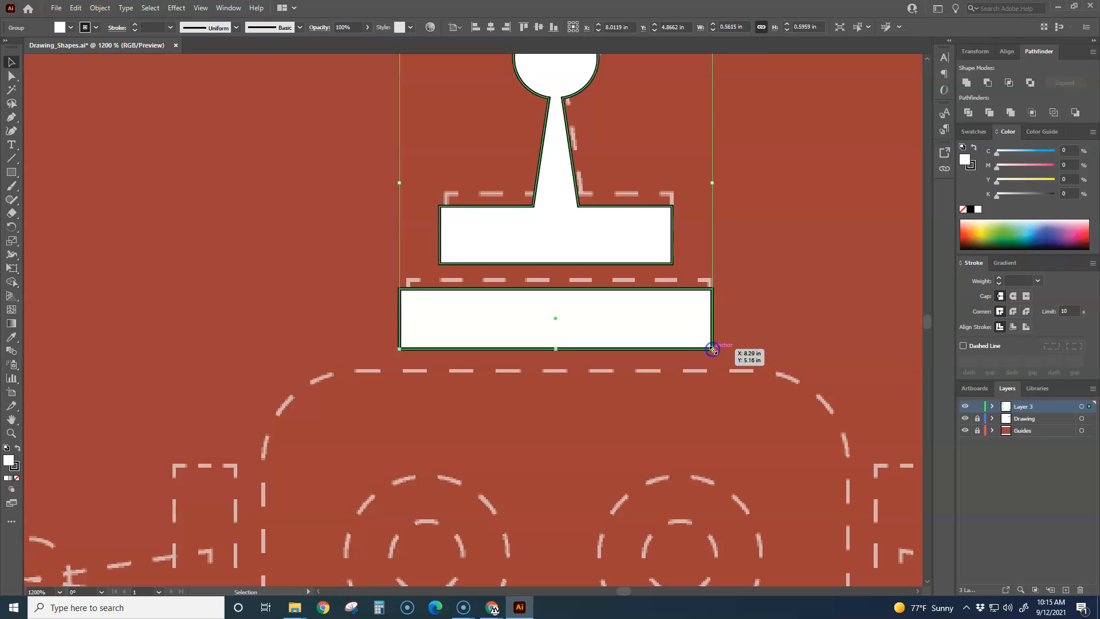
key("Up")
key("Up")
key("Up")
key("Down")
key("Down")
key("Right")
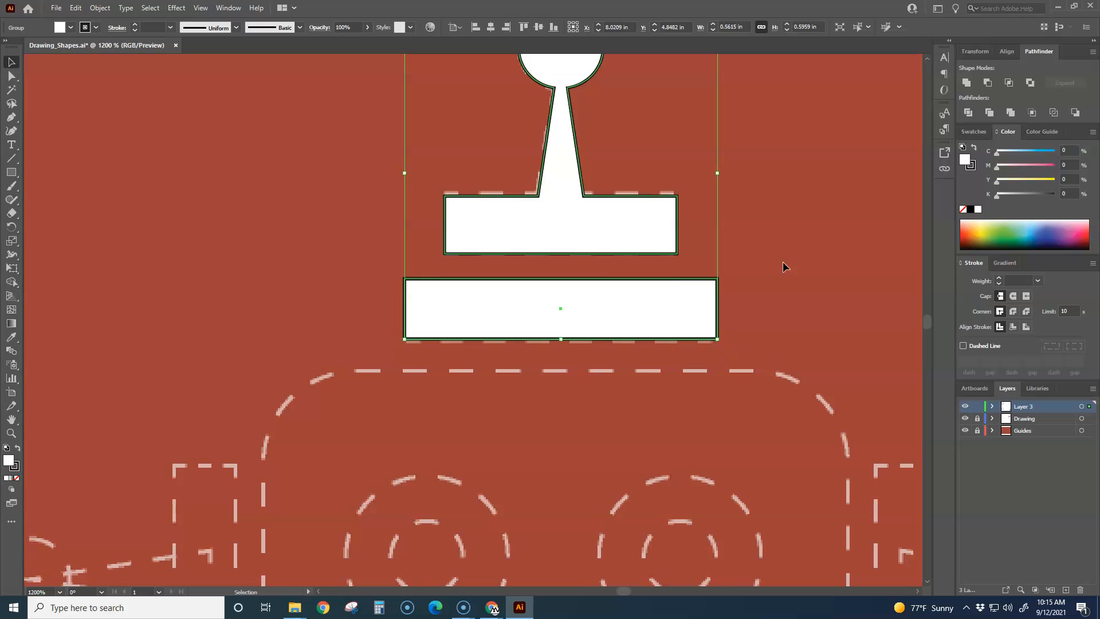
left_click(777, 254)
Step: Ungroup the robot's antenna and place a copy of its united ball-and-stem piece to the left of the head guide
scroll(777, 256, "down", 4)
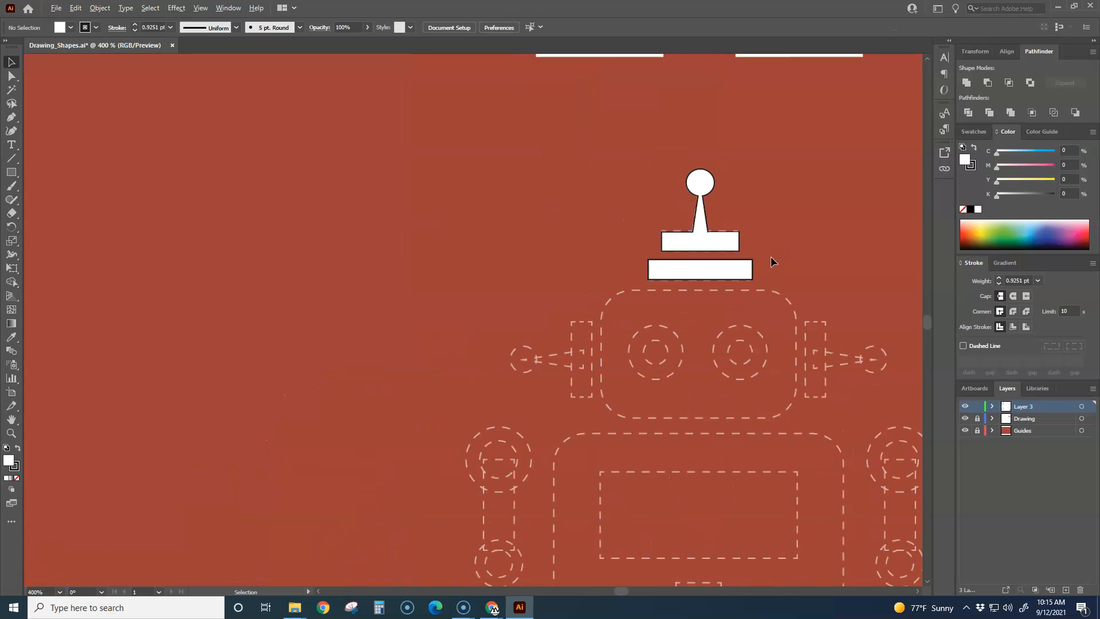
scroll(779, 253, "down", 2)
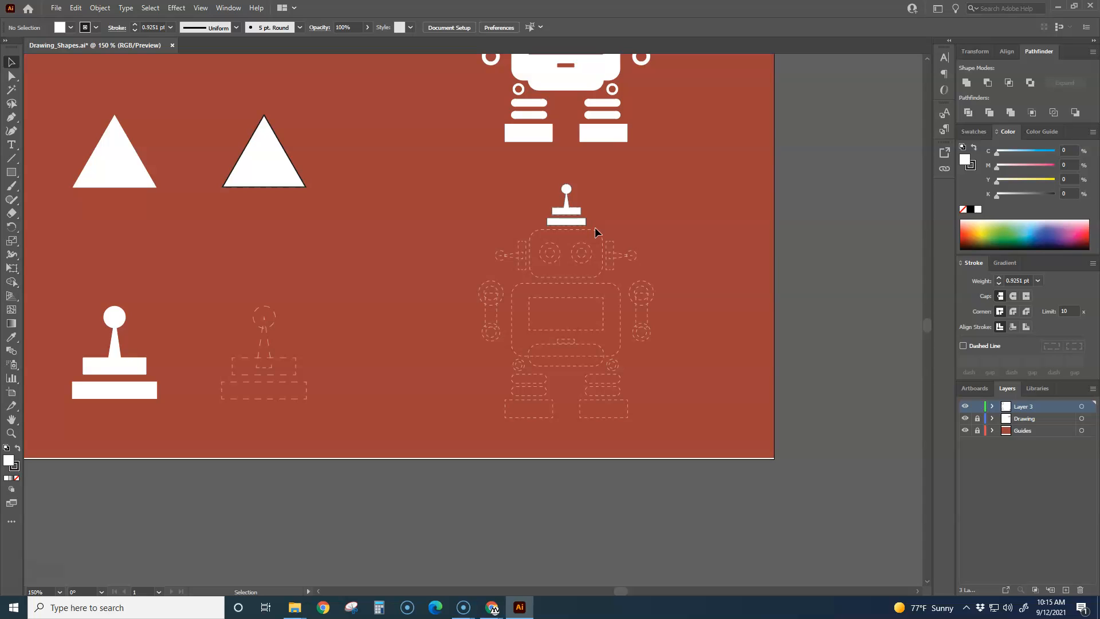
scroll(521, 266, "up", 2)
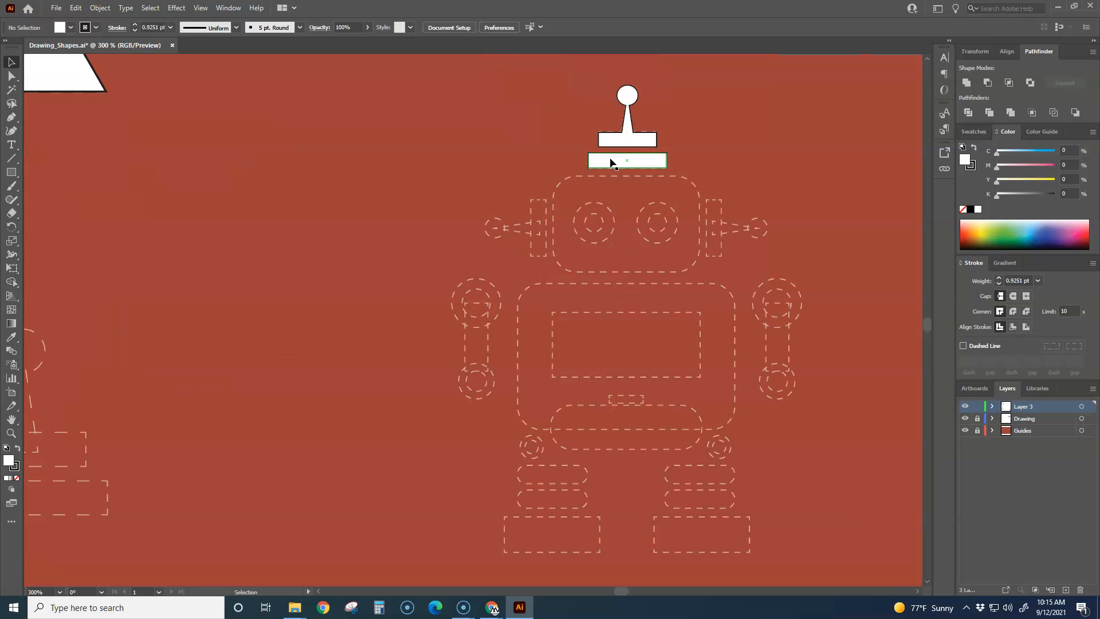
left_click(635, 121)
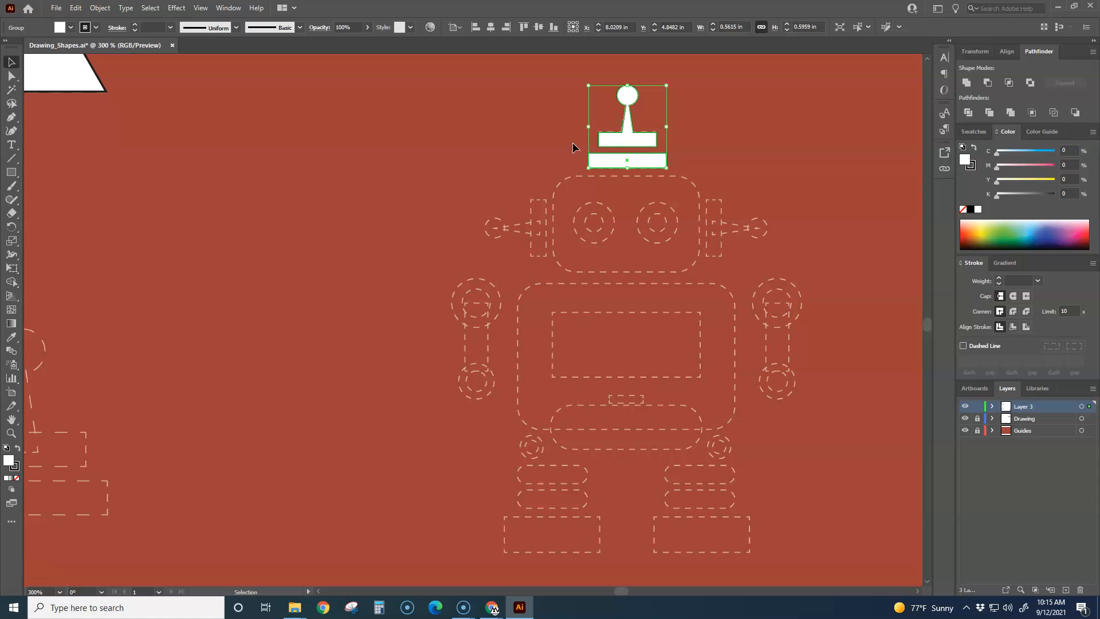
right_click(486, 158)
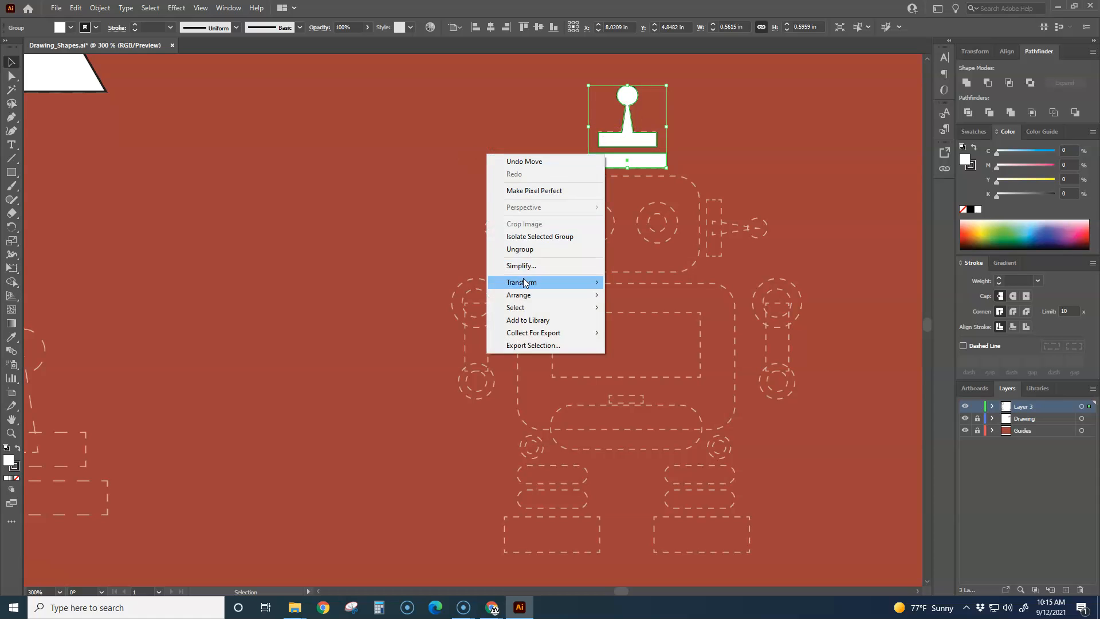
left_click(527, 255)
left_click(449, 182)
left_click_drag(624, 127, 447, 199)
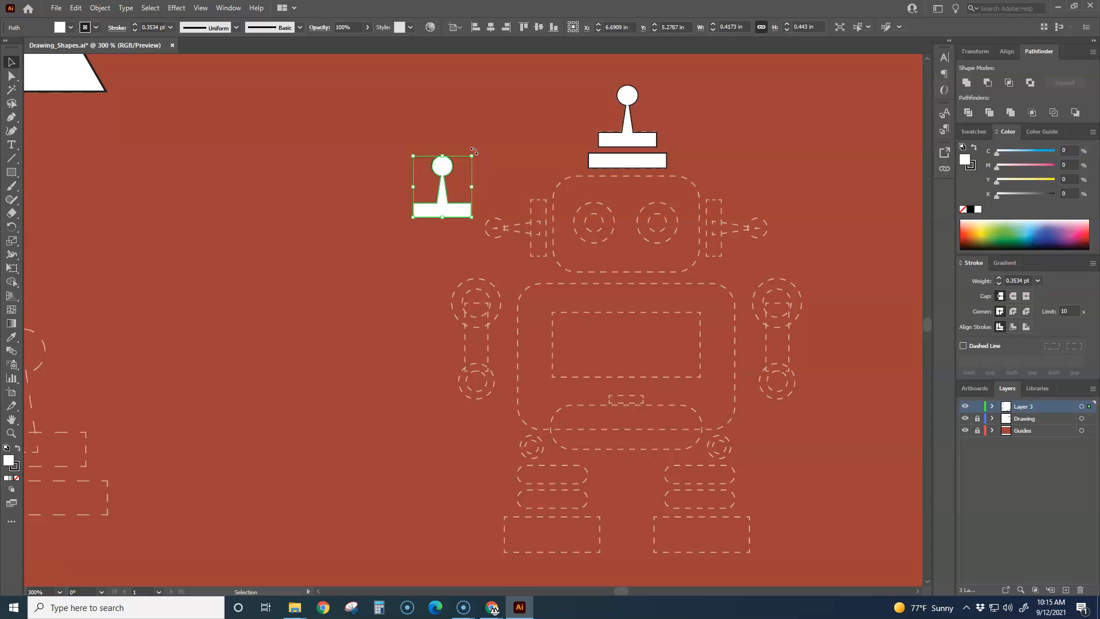
Step: Rotate the copied piece 90° counterclockwise and fit it onto the robot's left ear guide
left_click_drag(473, 151, 383, 147)
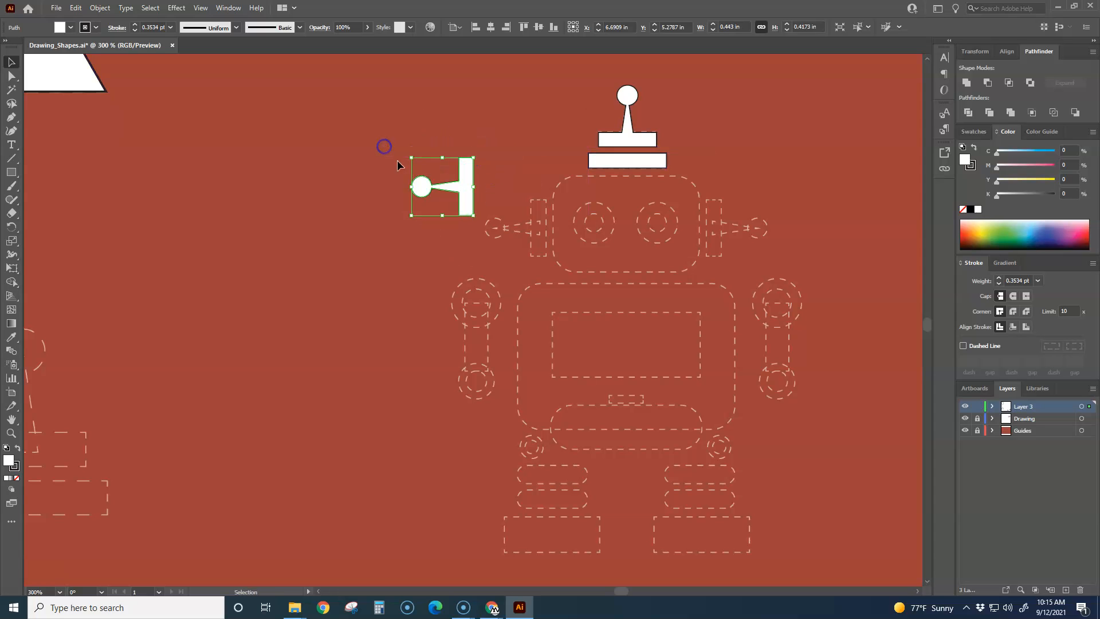
left_click_drag(455, 193, 448, 199)
left_click_drag(517, 237, 528, 236)
left_click(383, 224)
Step: Move the rotated ball-and-stem piece onto the robot's left ear guide
key("ctrl+1")
left_click_drag(383, 228, 451, 316)
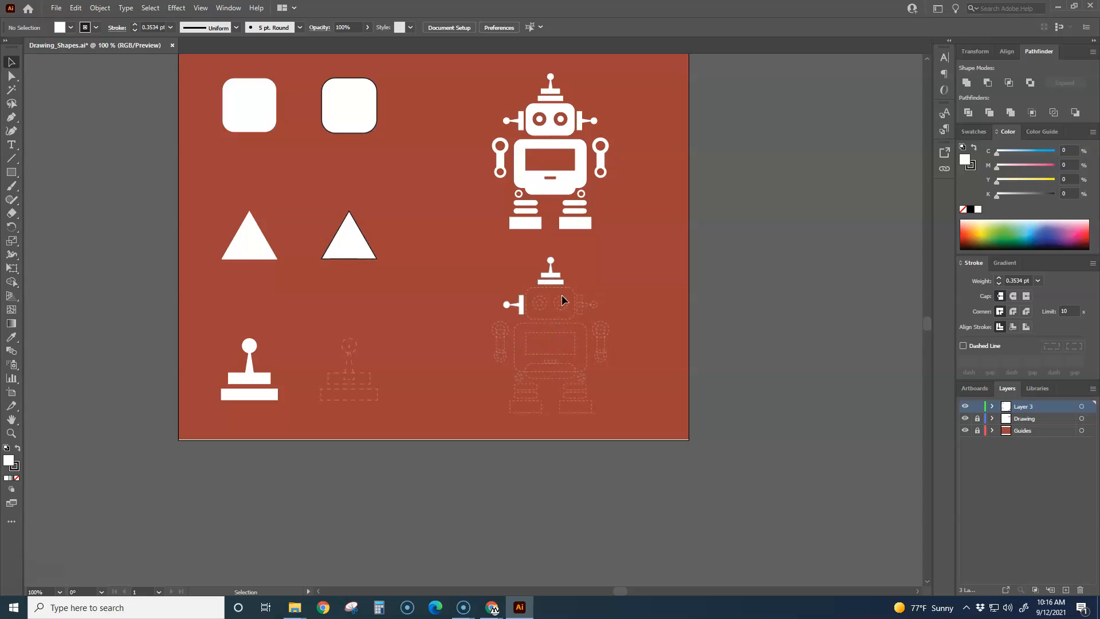
scroll(561, 308, "up", 1)
Step: Reuse the outlined rounded square as the robot's head by placing it over the dashed head guide
scroll(561, 309, "down", 2)
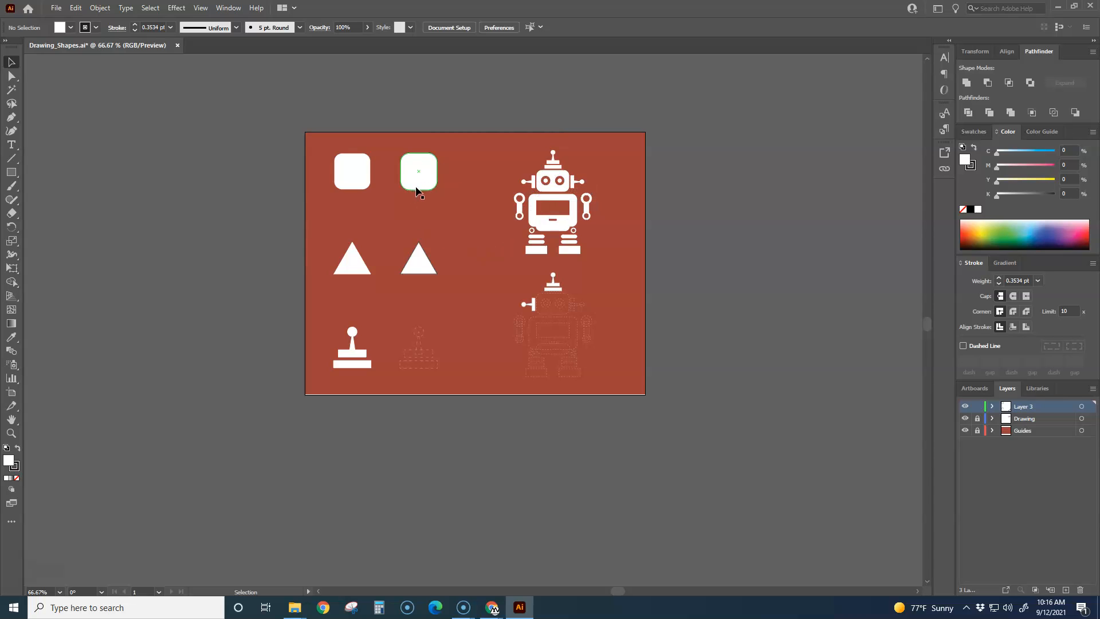
left_click_drag(416, 189, 558, 342)
scroll(558, 367, "up", 3)
scroll(558, 373, "up", 5)
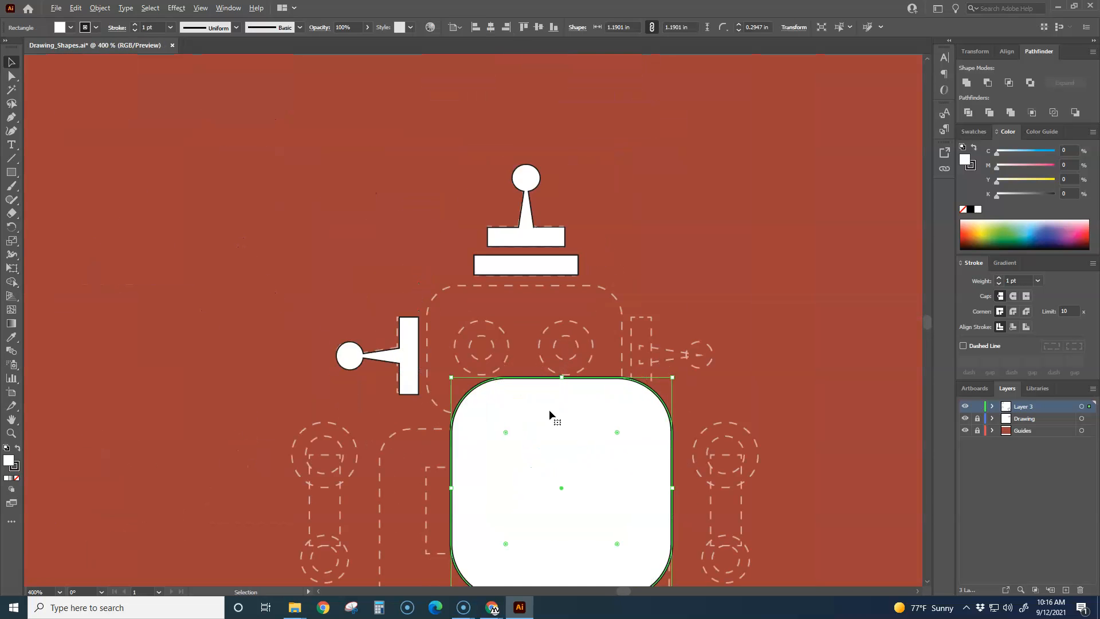
Step: Fit the rounded square to the head guide, resizing it to about 1.10 in wide and 0.70 in high
left_click_drag(558, 266, 552, 173)
left_click_drag(531, 392, 521, 302)
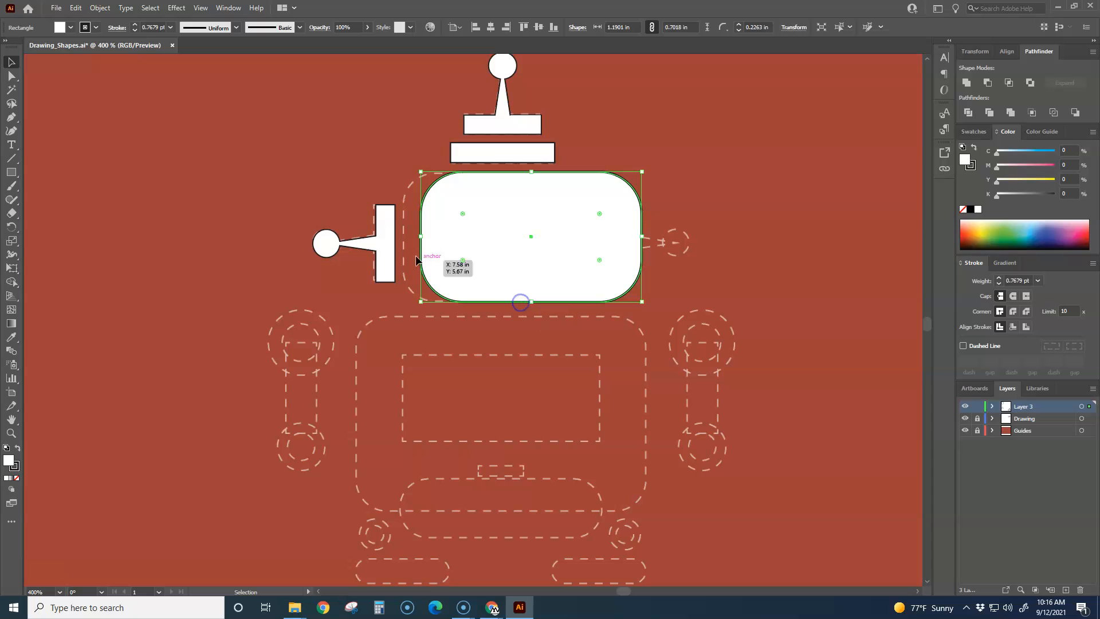
left_click_drag(422, 238, 400, 238)
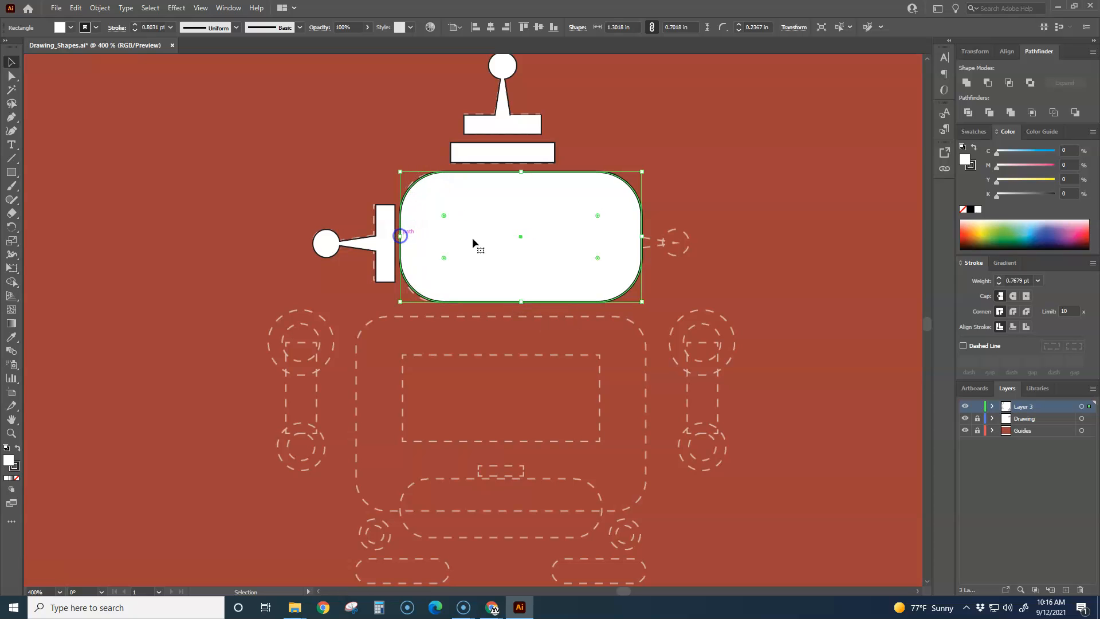
left_click_drag(642, 236, 604, 236)
left_click(696, 176)
Step: Remove the fill from the robot's head so the dashed eye guides beneath it can be traced
scroll(597, 288, "down", 2)
scroll(592, 295, "up", 1)
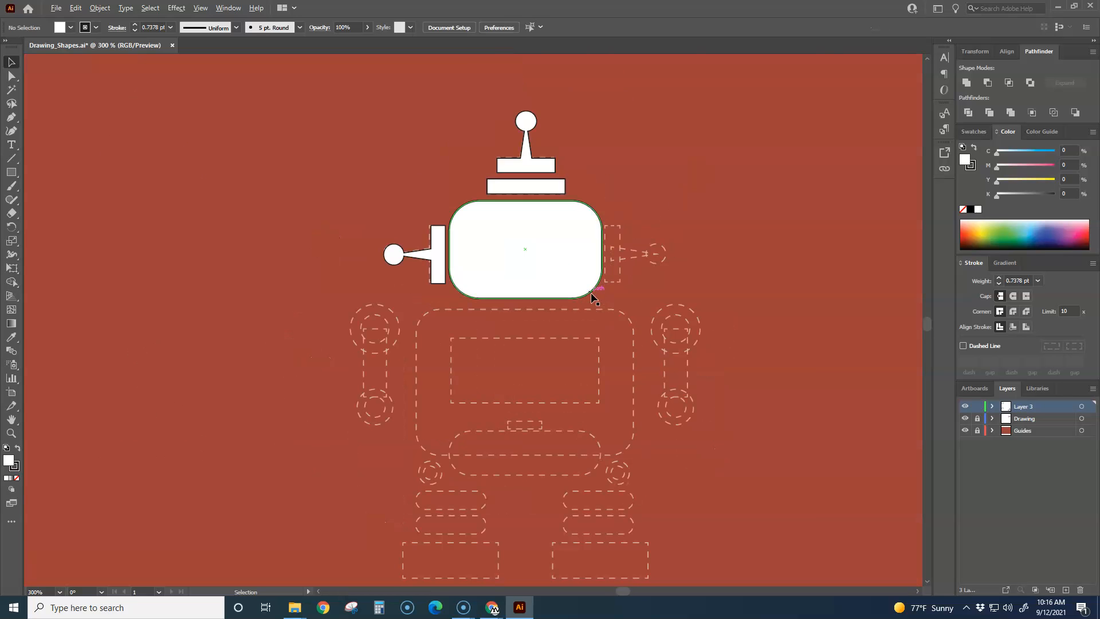
left_click(16, 479)
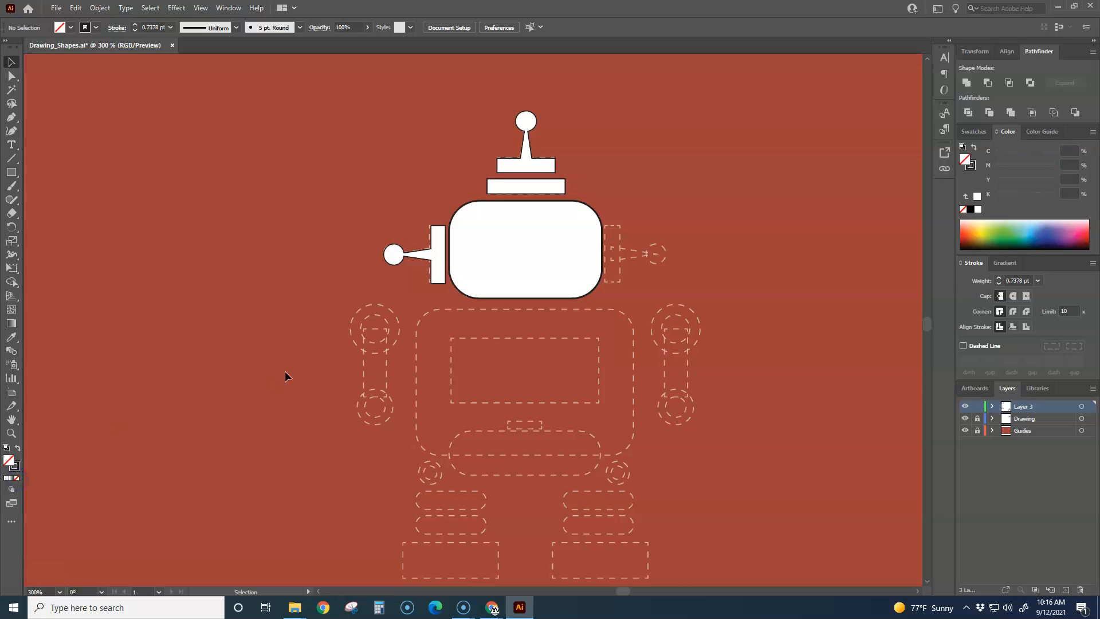
left_click(482, 285)
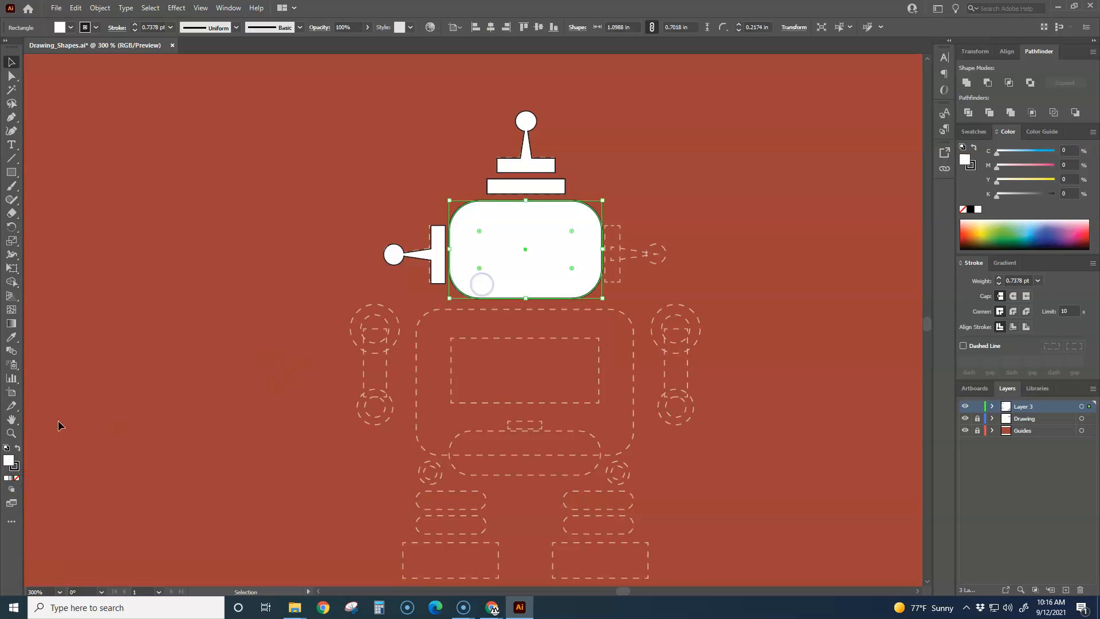
left_click(17, 479)
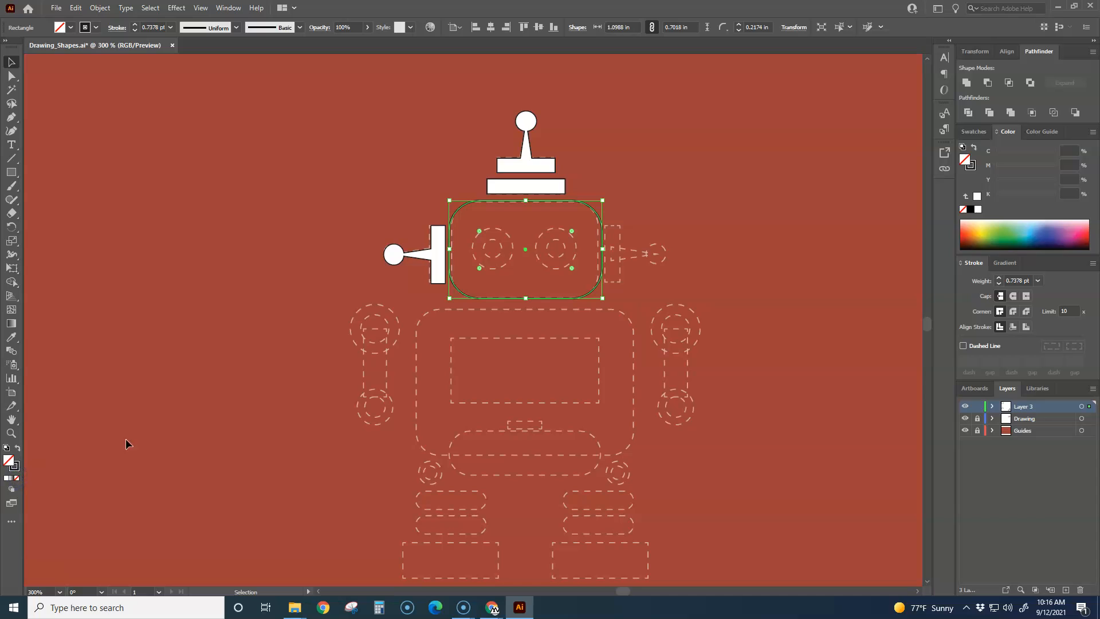
left_click(182, 338)
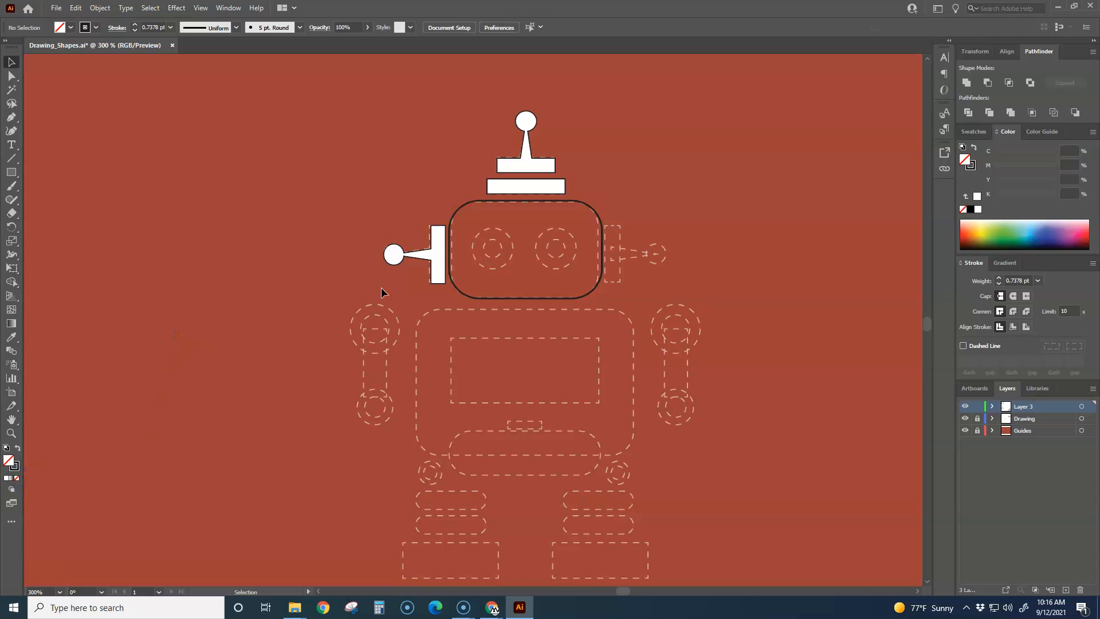
Step: Draw a circle about 0.10 in across on the left eye's inner guide with the default white fill and black 1 pt stroke
left_click_drag(11, 172, 49, 198)
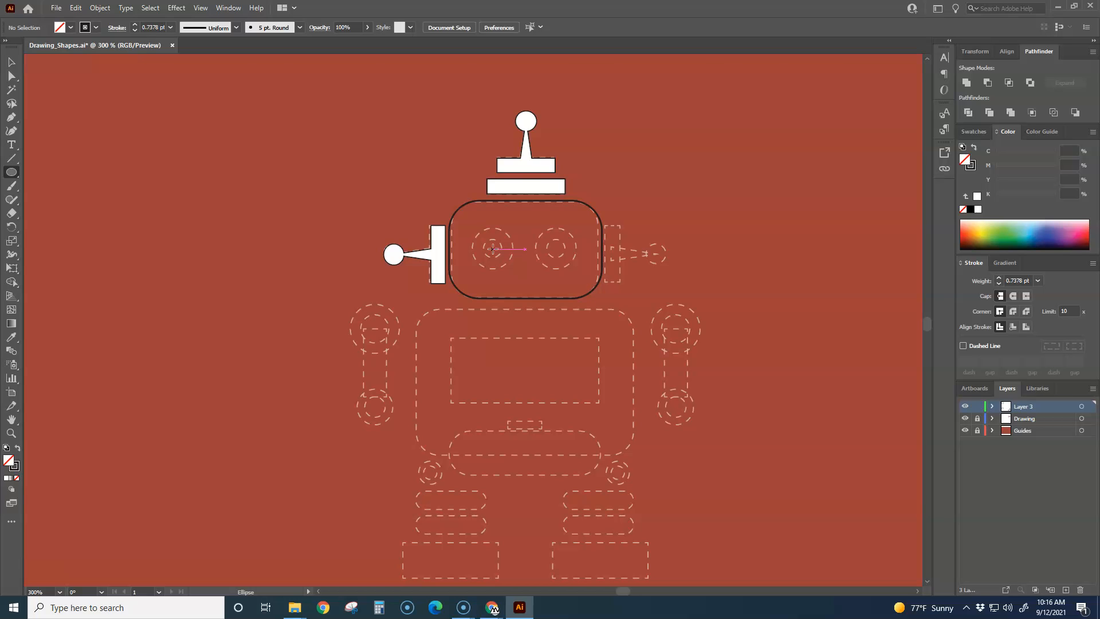
scroll(493, 249, "down", 3)
scroll(490, 237, "up", 2)
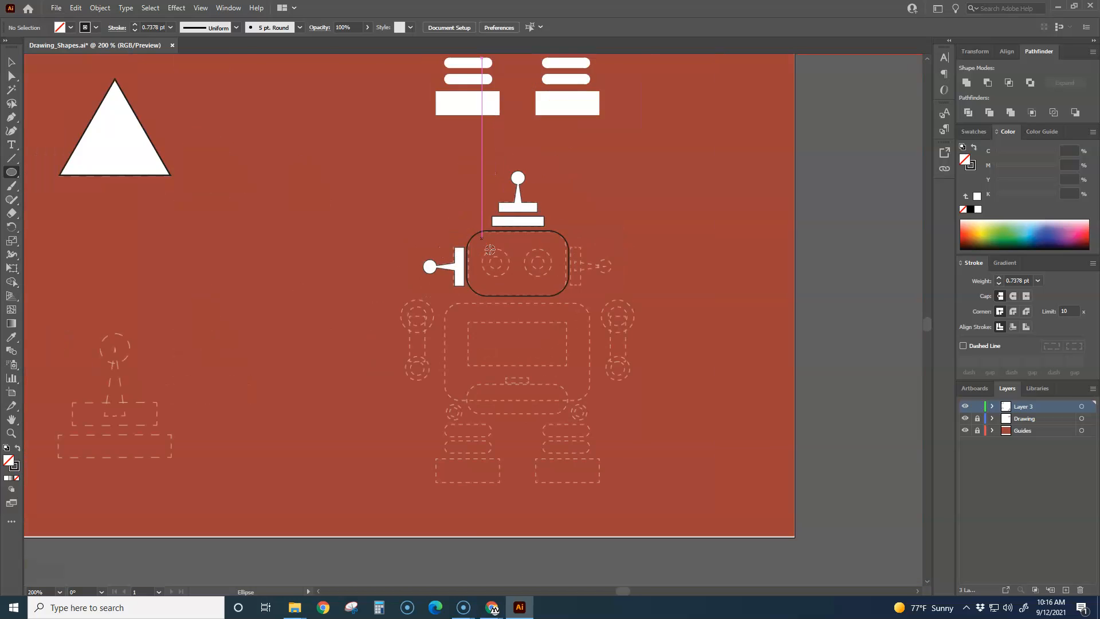
scroll(490, 249, "up", 3)
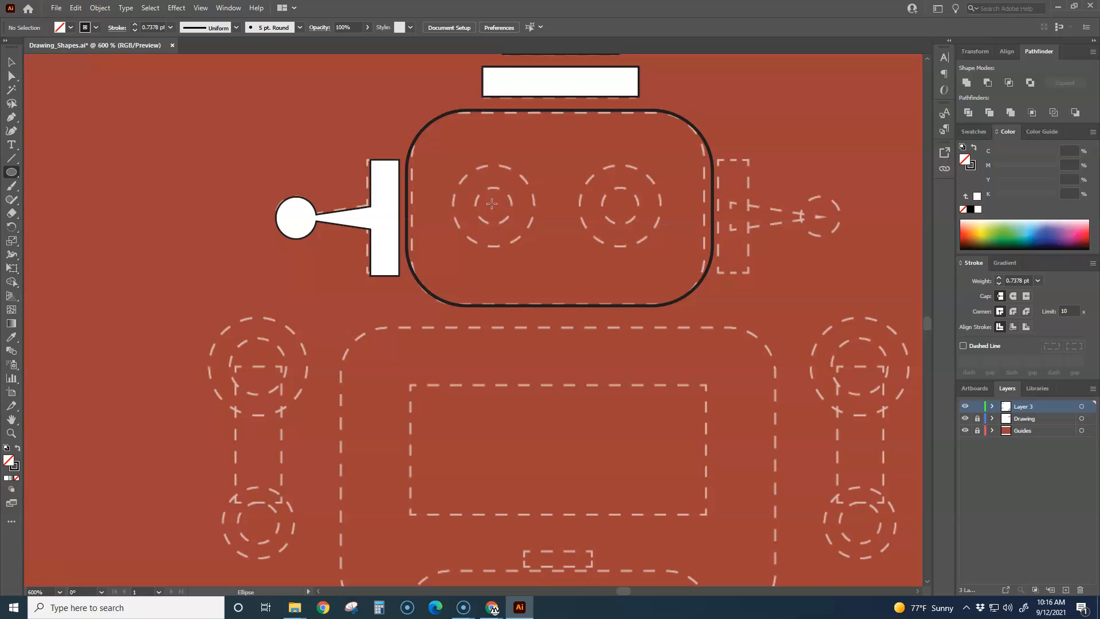
mouse_move(493, 204)
left_mouse_down()
mouse_move(523, 184)
mouse_move(497, 205)
left_mouse_up()
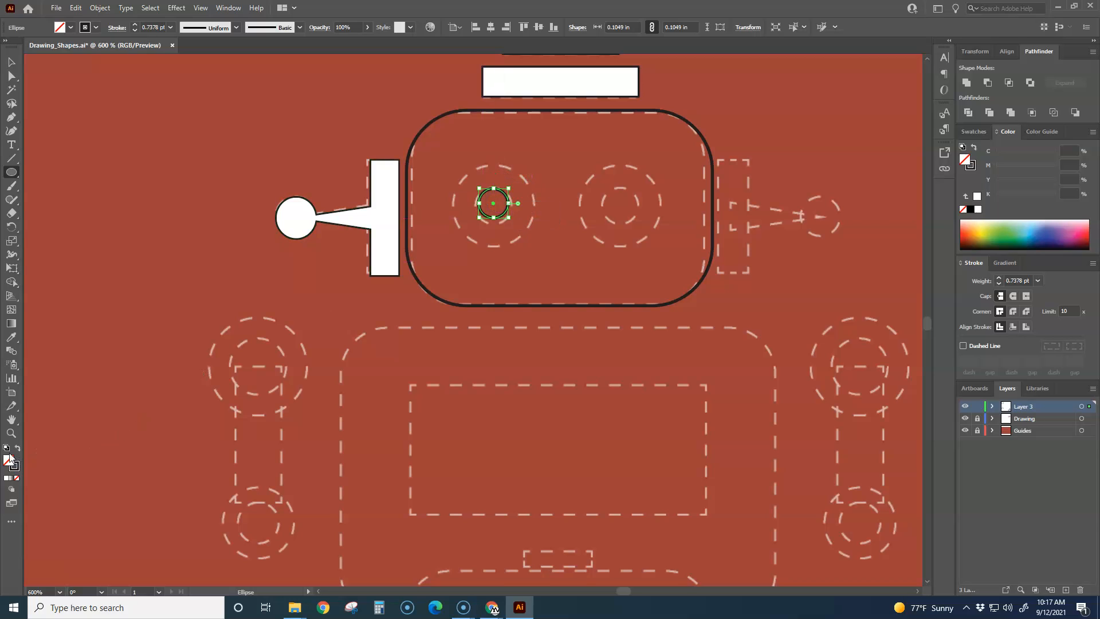
left_click(6, 448)
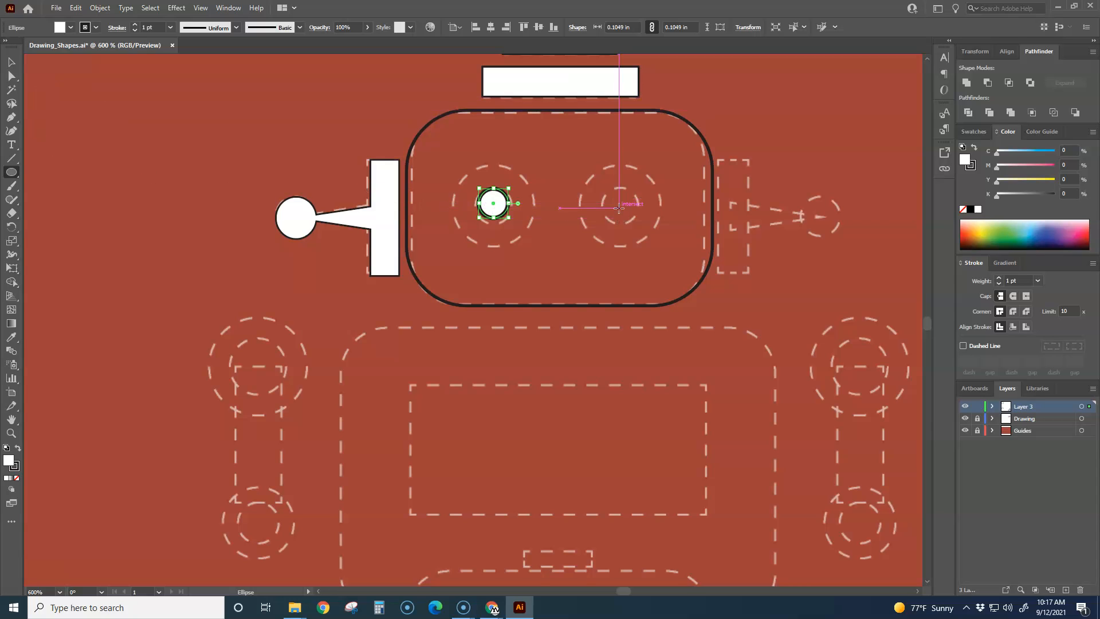
Step: Draw a circle about 0.28 in across on the right eye's outer guide and fill it with a coral red
mouse_move(618, 205)
left_mouse_down()
mouse_move(552, 155)
mouse_move(579, 177)
left_mouse_up()
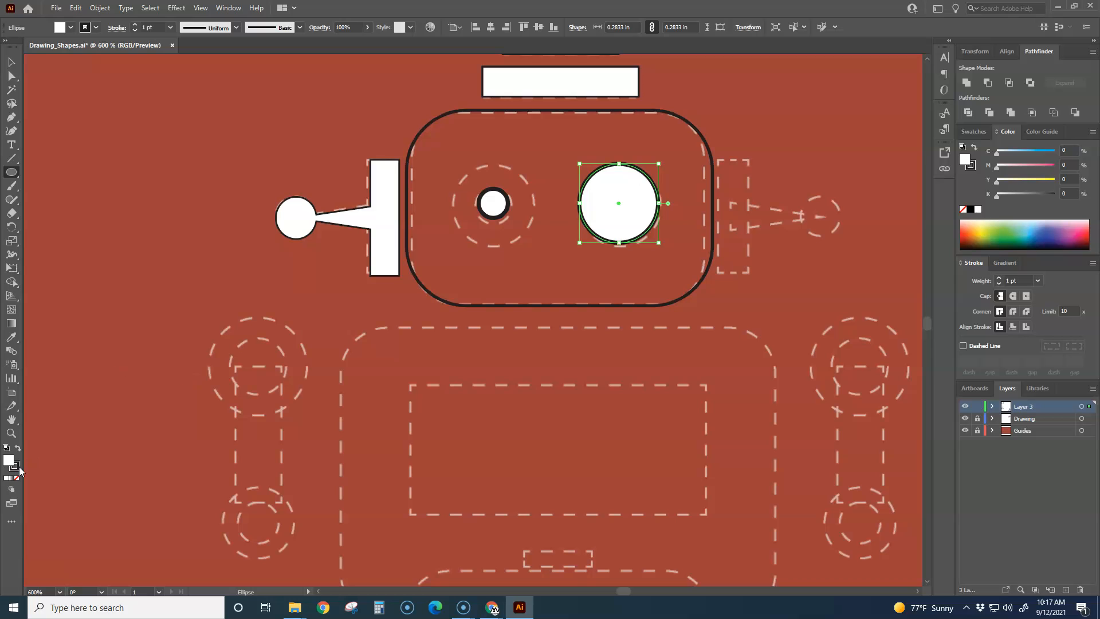
double_click(8, 461)
left_click_drag(127, 106, 127, 95)
left_click(296, 90)
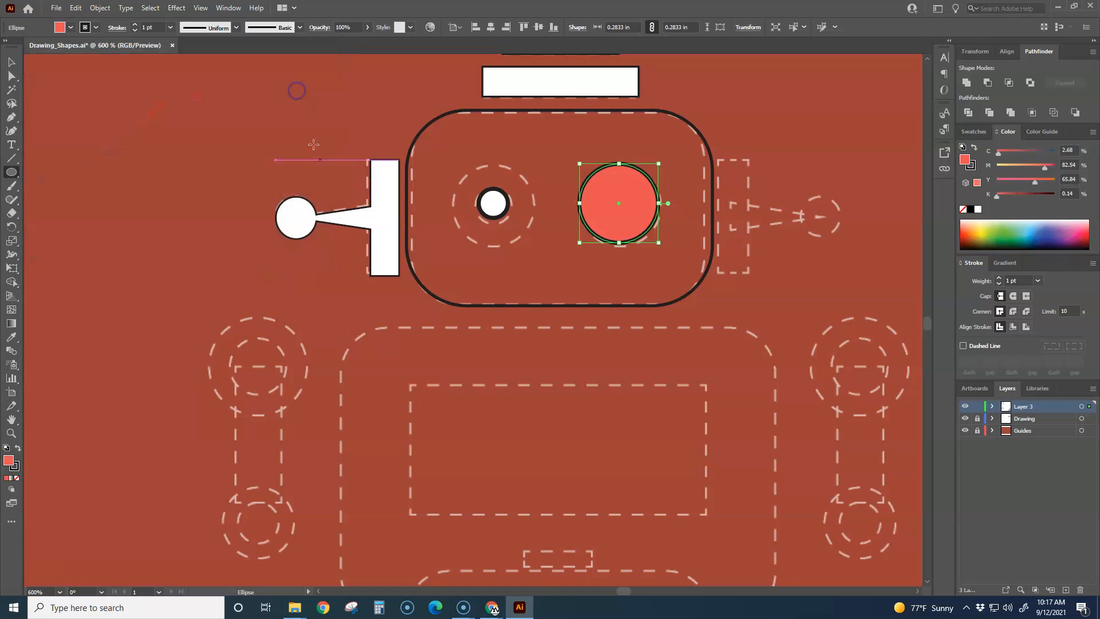
left_click(11, 63)
left_click(110, 145)
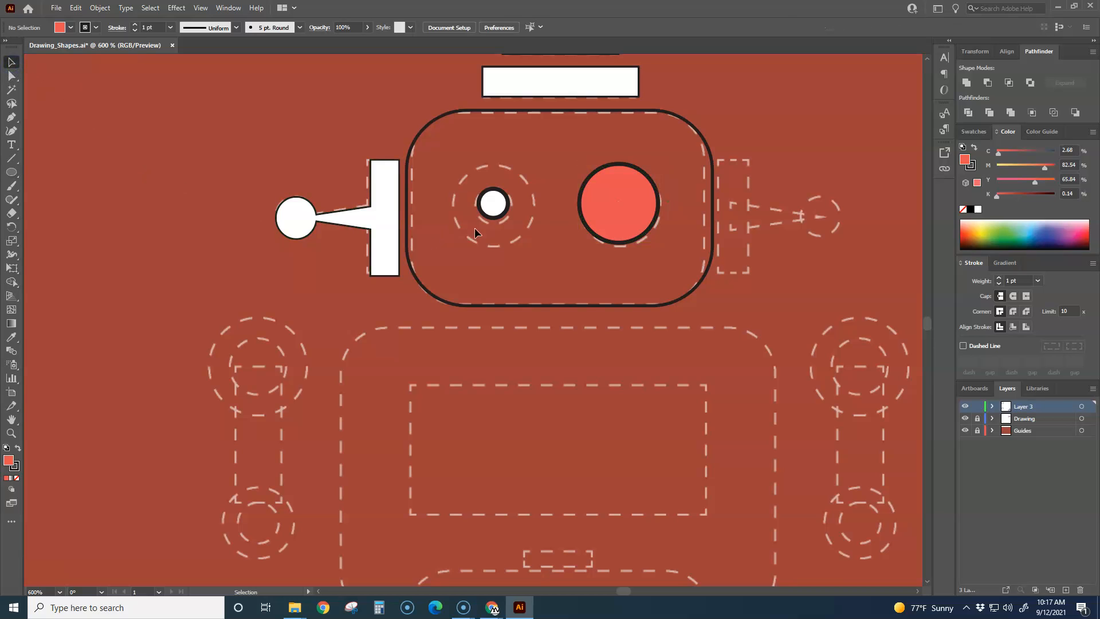
Step: Bring the small white circle in the left eye to the front of the stacking order
mouse_move(496, 219)
left_mouse_down()
mouse_move(581, 246)
mouse_move(610, 217)
mouse_move(546, 225)
mouse_move(532, 207)
mouse_move(554, 191)
mouse_move(581, 206)
mouse_move(567, 207)
mouse_move(587, 206)
mouse_move(515, 172)
mouse_move(496, 181)
mouse_move(497, 214)
left_mouse_up()
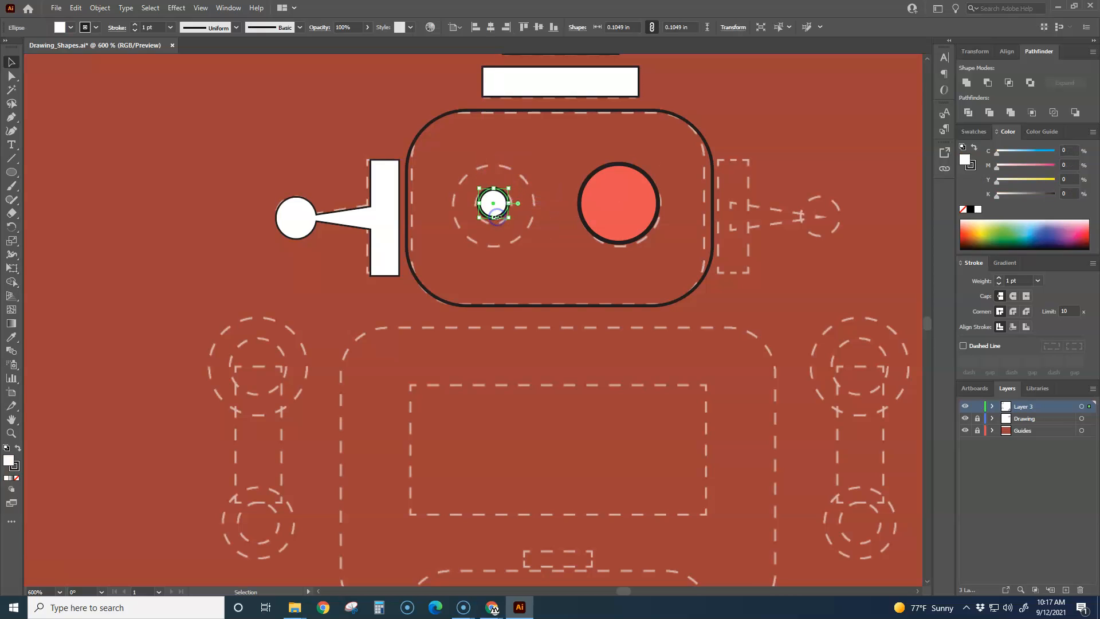
left_click(650, 230)
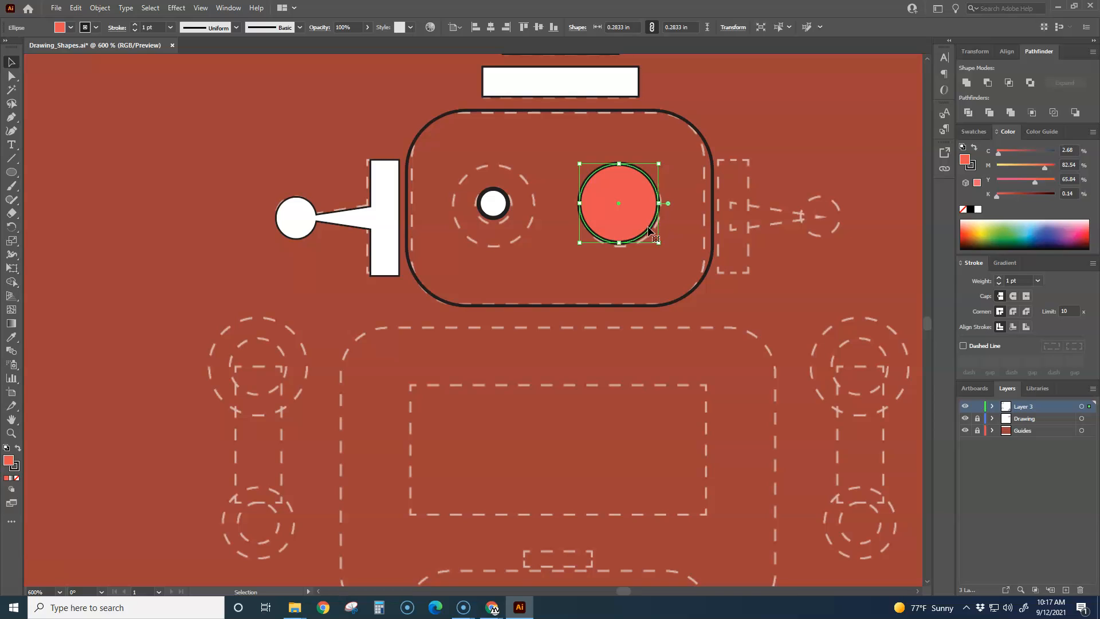
left_click(501, 217)
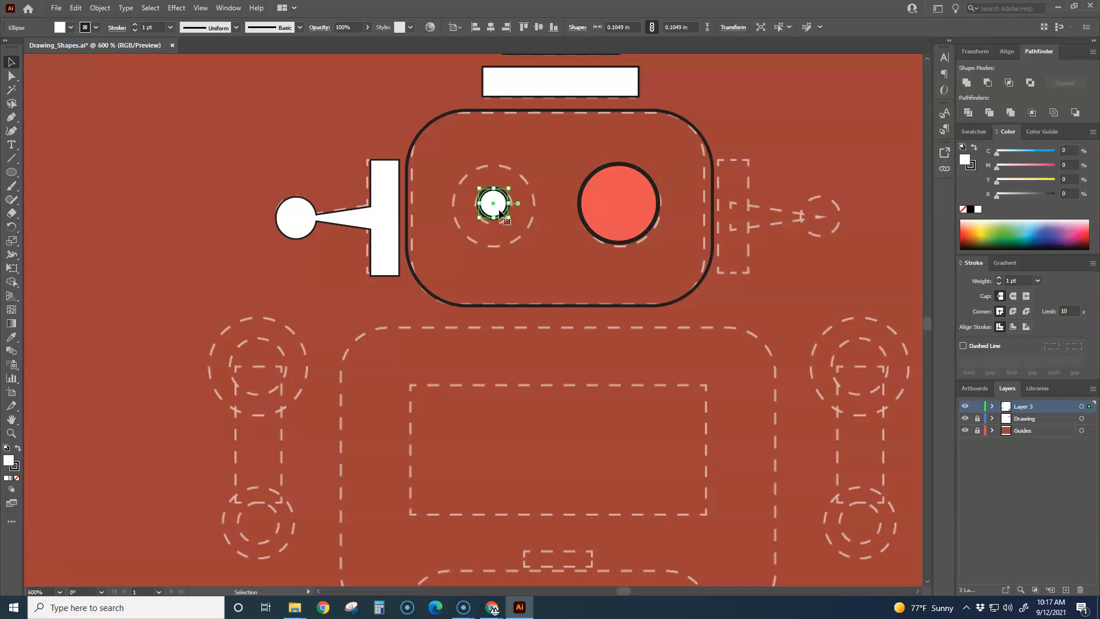
right_click(498, 207)
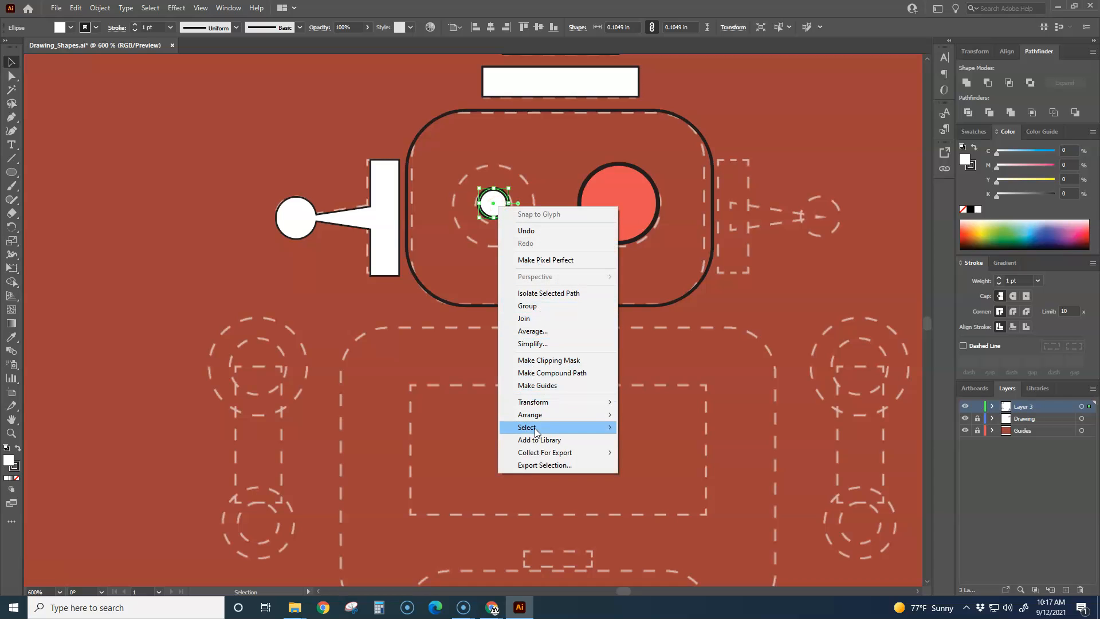
mouse_move(538, 416)
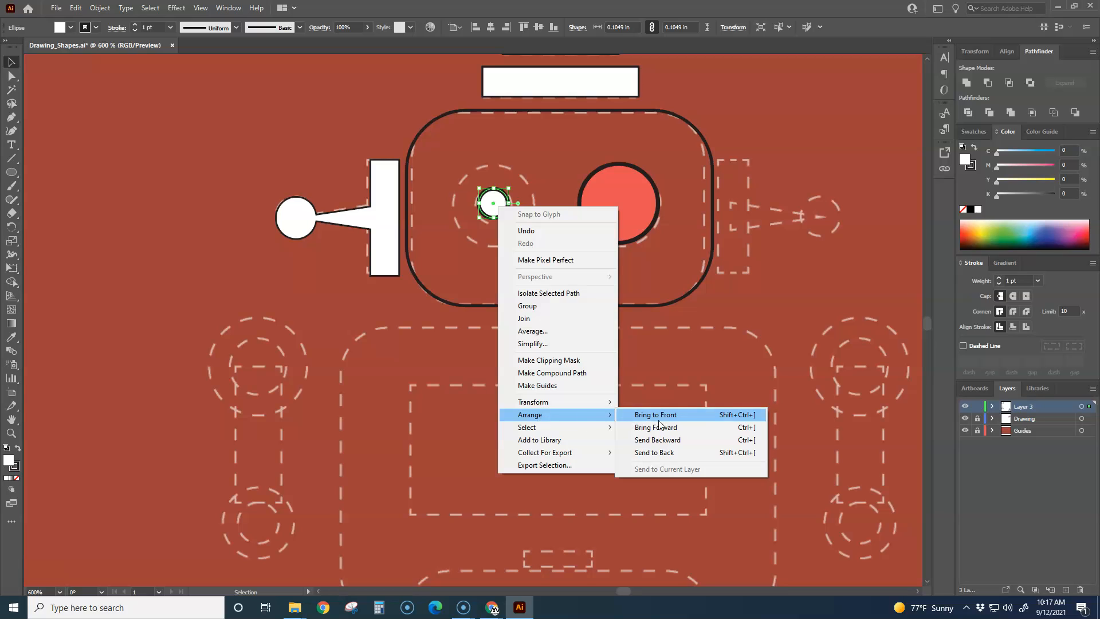
left_click(659, 418)
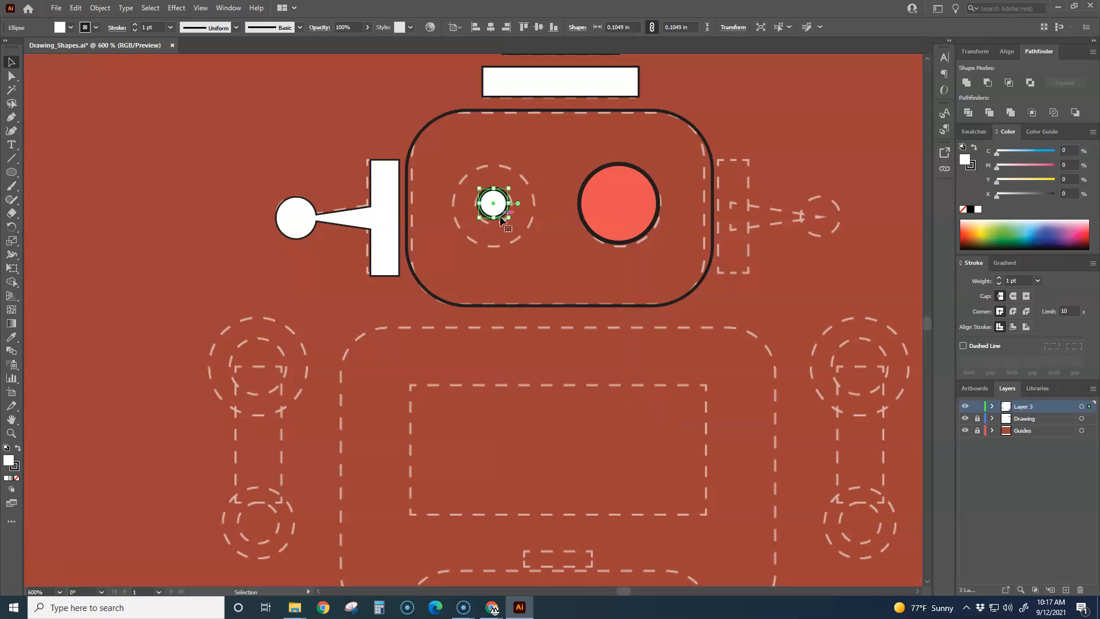
Step: Move the small white circle onto the red circle and align their centers horizontally
left_click_drag(493, 206, 618, 204)
left_click_drag(669, 272, 563, 184)
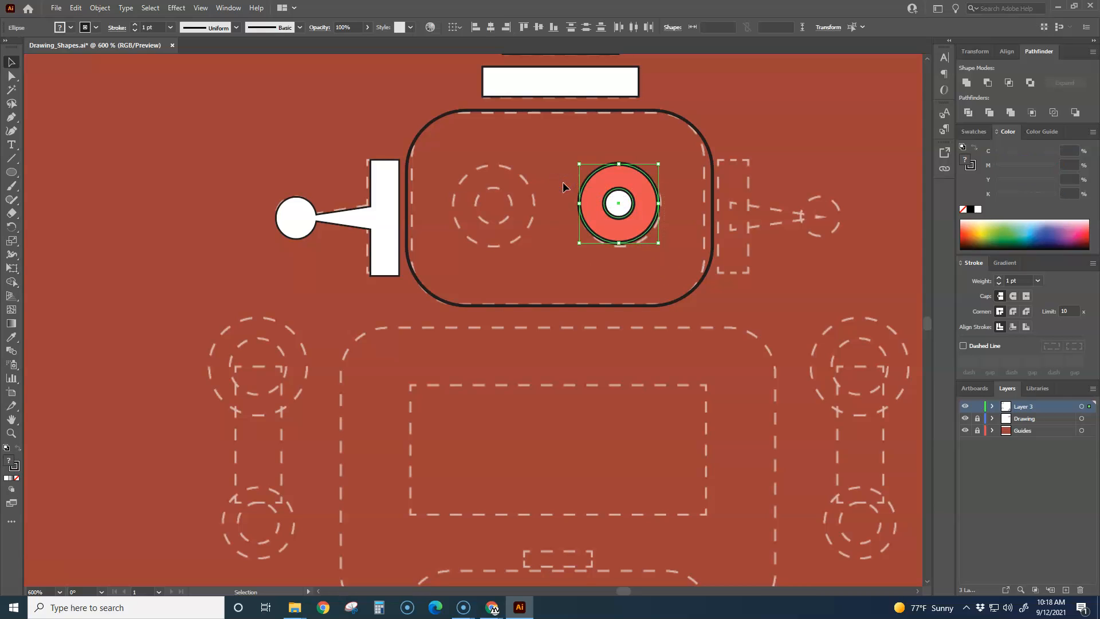
left_click(491, 27)
Step: Restore the white fill of the robot's head behind the eye
left_click(570, 305)
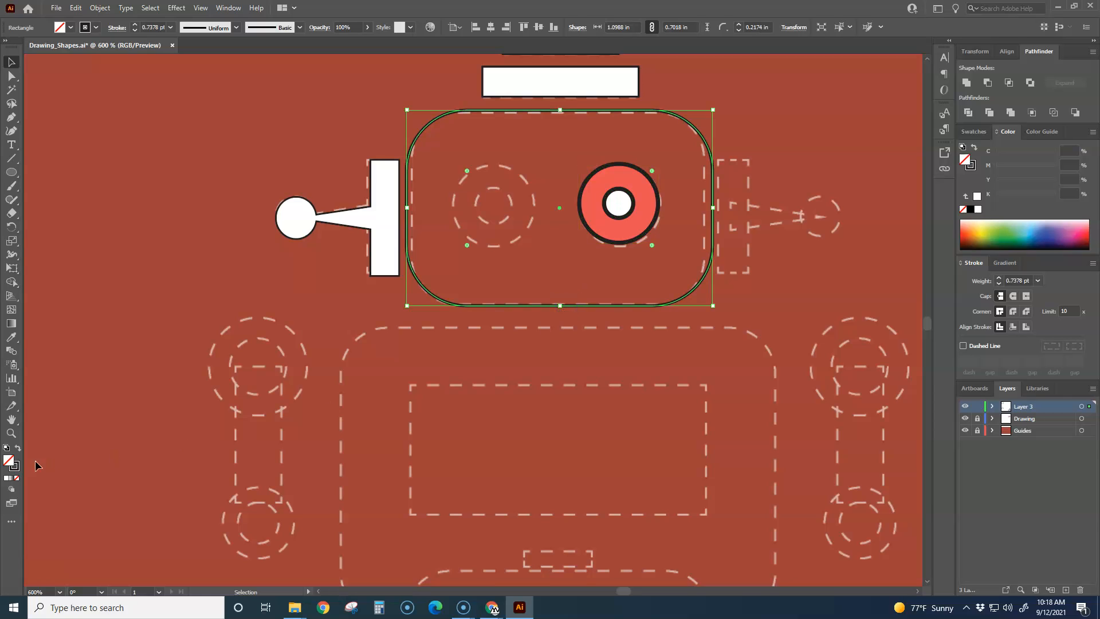
left_click(7, 479)
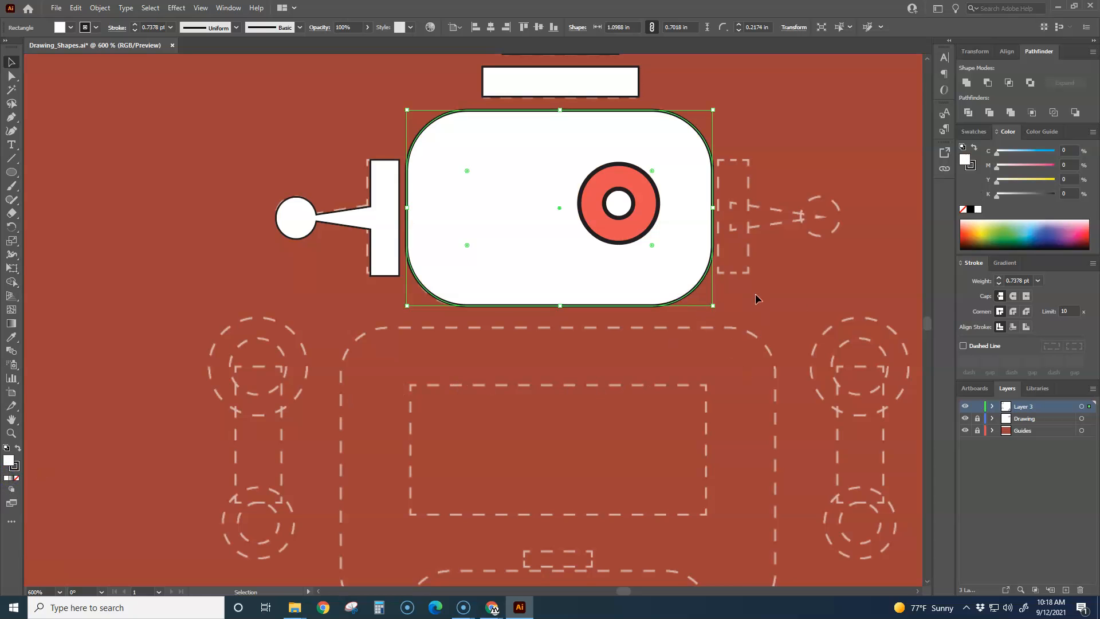
left_click(791, 294)
scroll(791, 294, "down", 2)
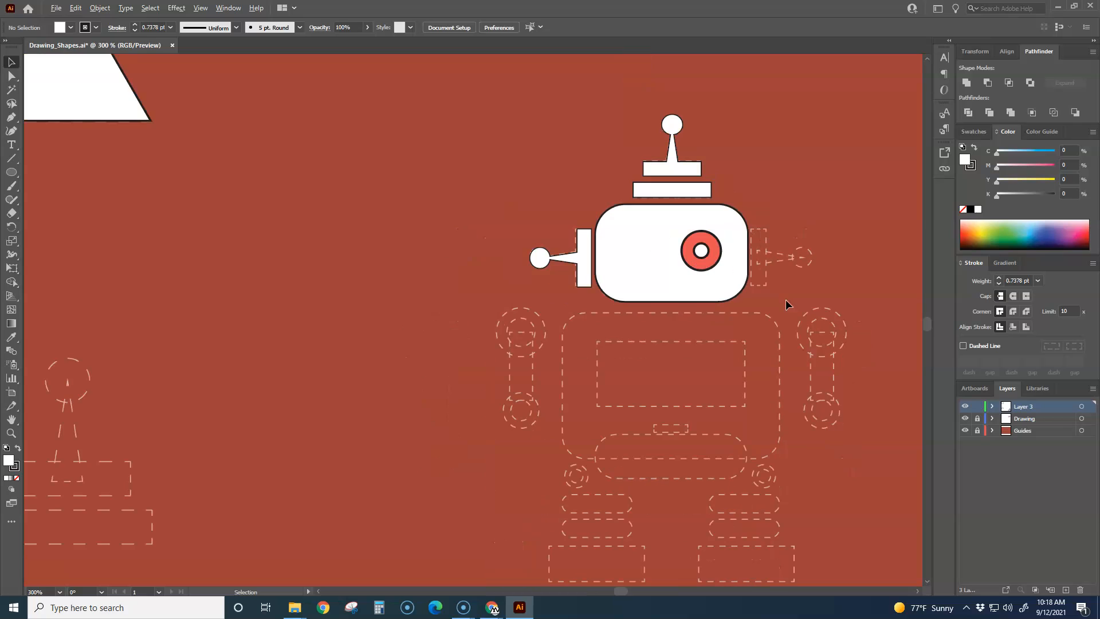
left_click(723, 248)
scroll(723, 248, "up", 1)
scroll(750, 282, "up", 1)
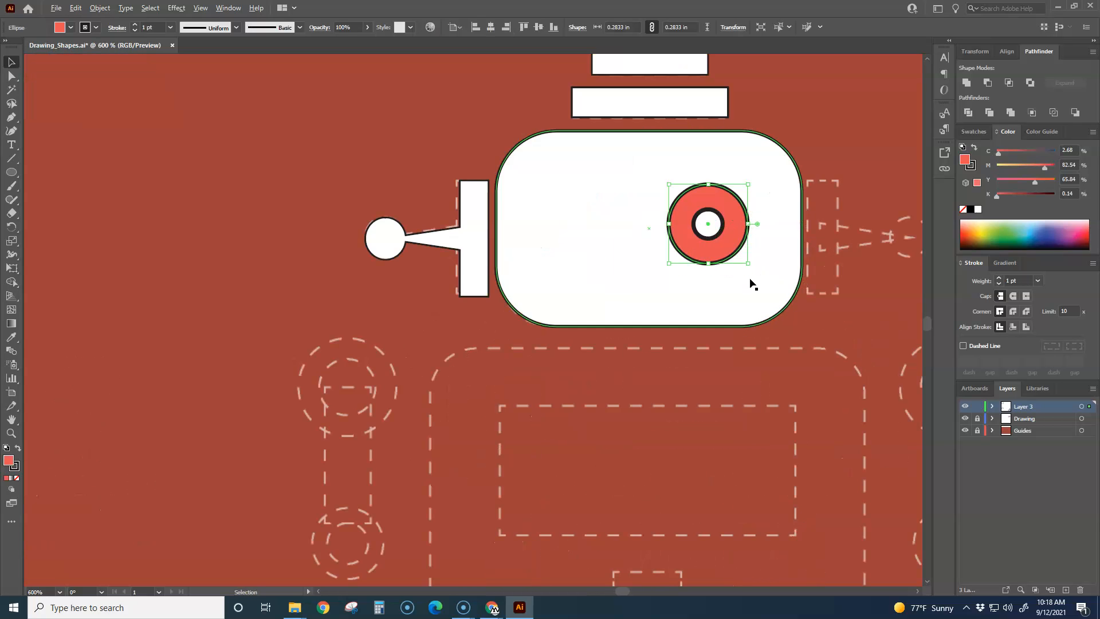
key("ctrl+c")
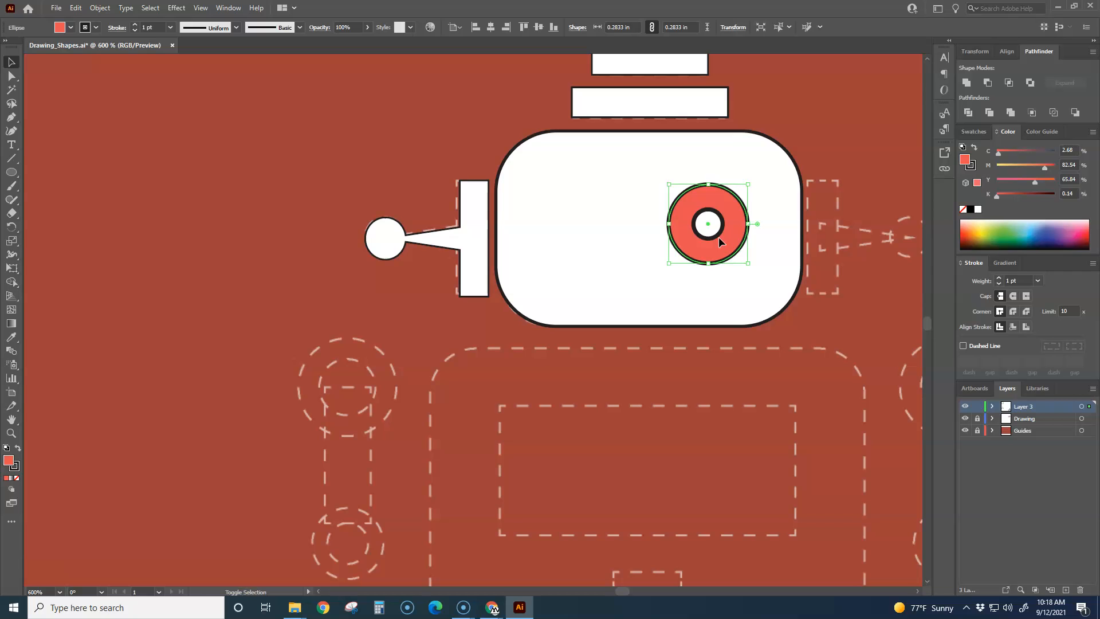
left_click(711, 231, "shift")
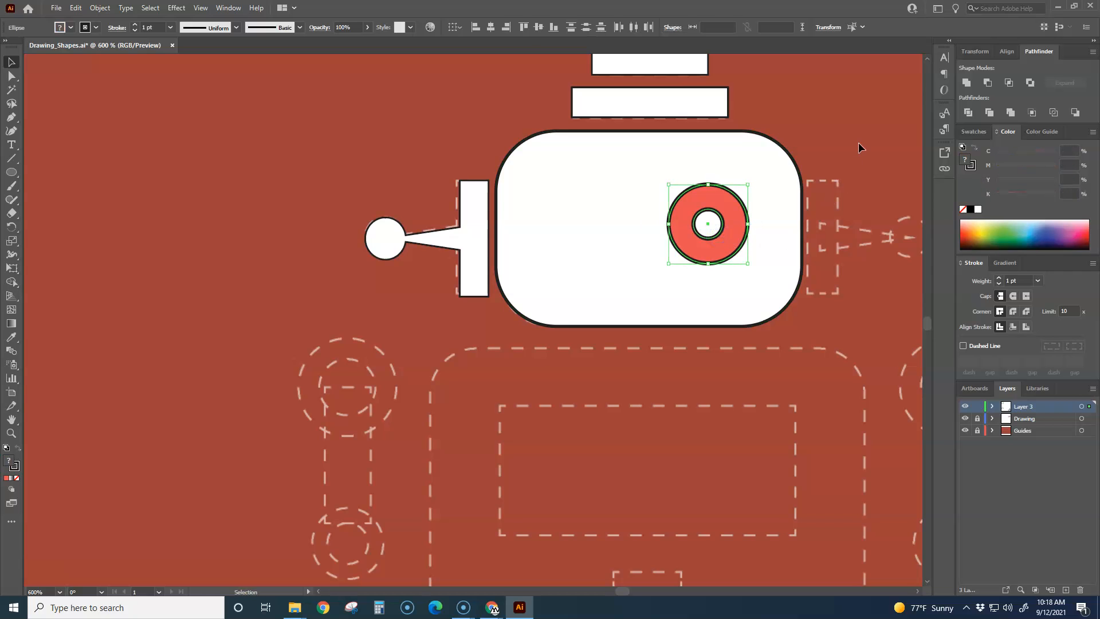
left_click(858, 148)
left_click(721, 235)
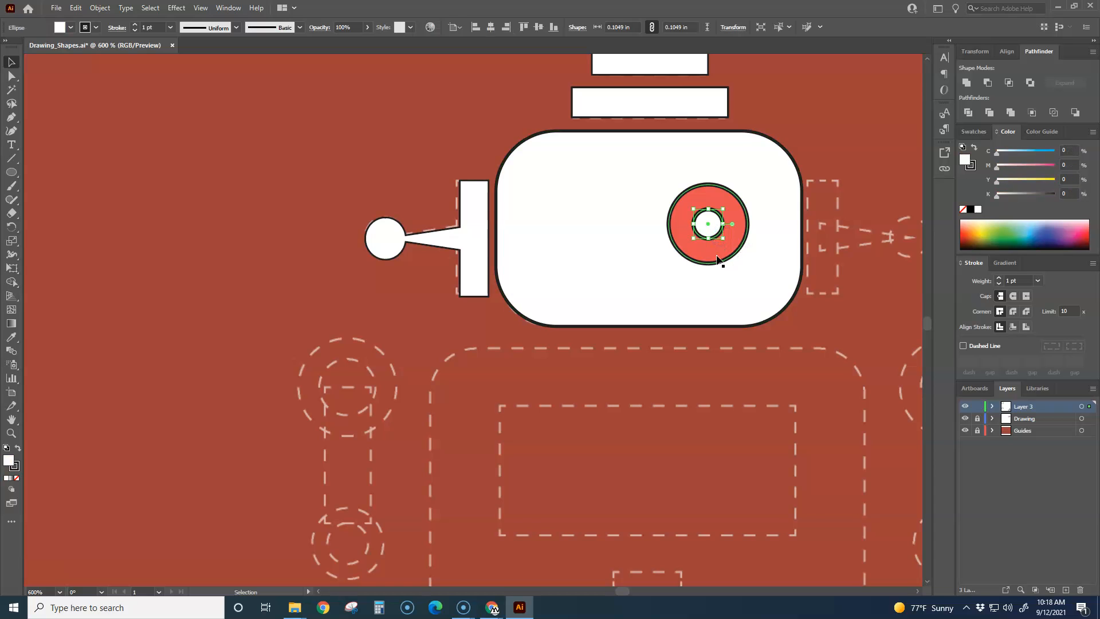
left_click_drag(528, 105, 773, 321)
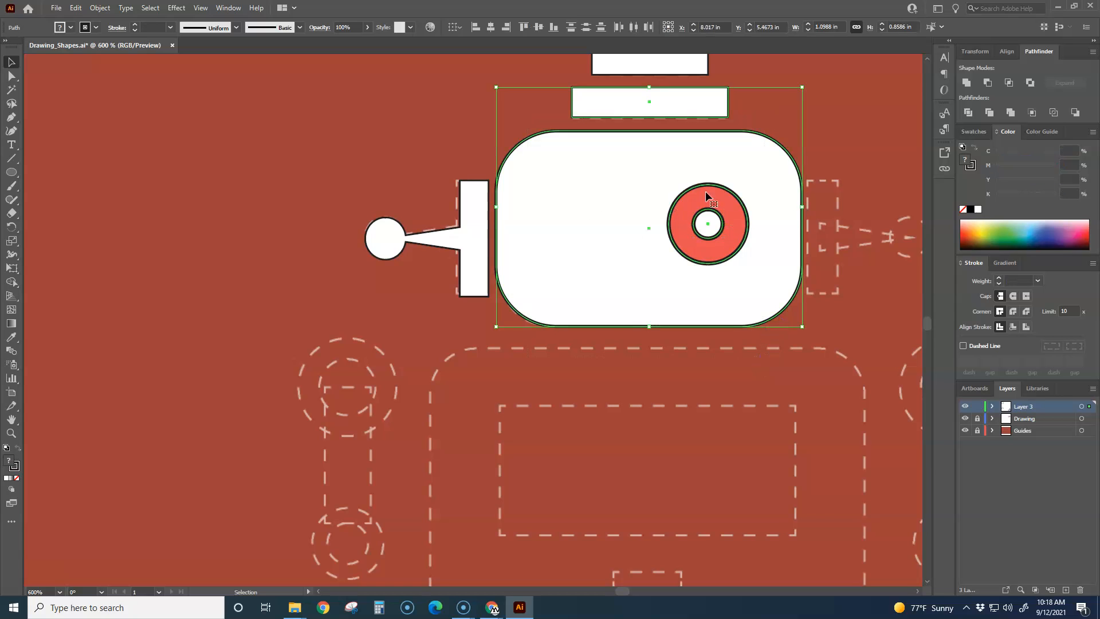
left_click(847, 136)
Step: Duplicate the right eye's red circle and white center circle onto the left half of the head, level with the original
left_click(712, 183)
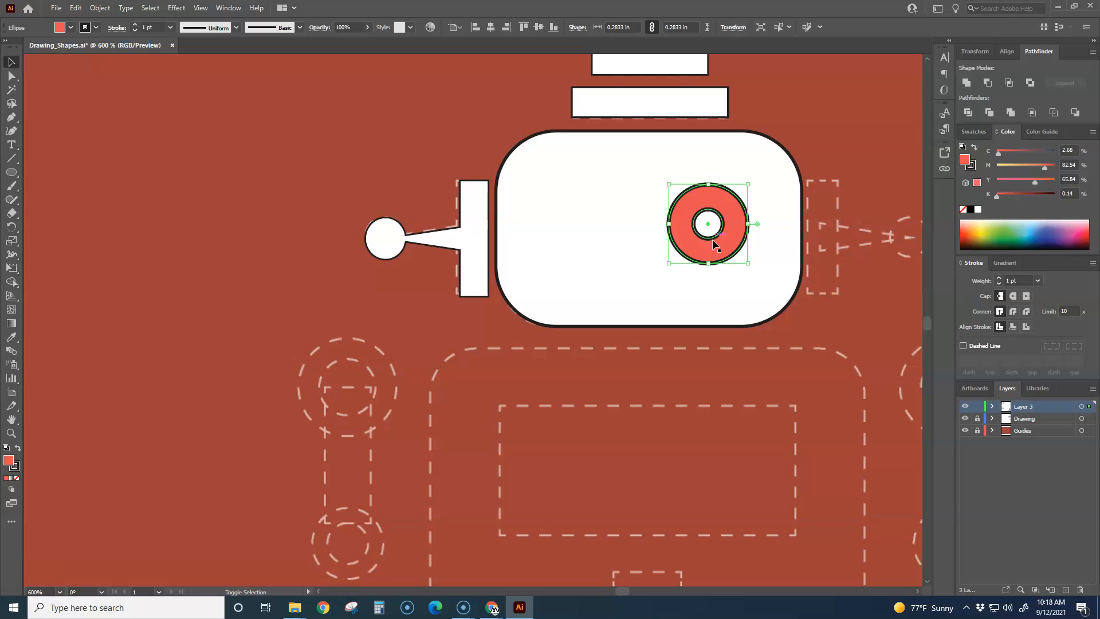
left_click(713, 272, "shift")
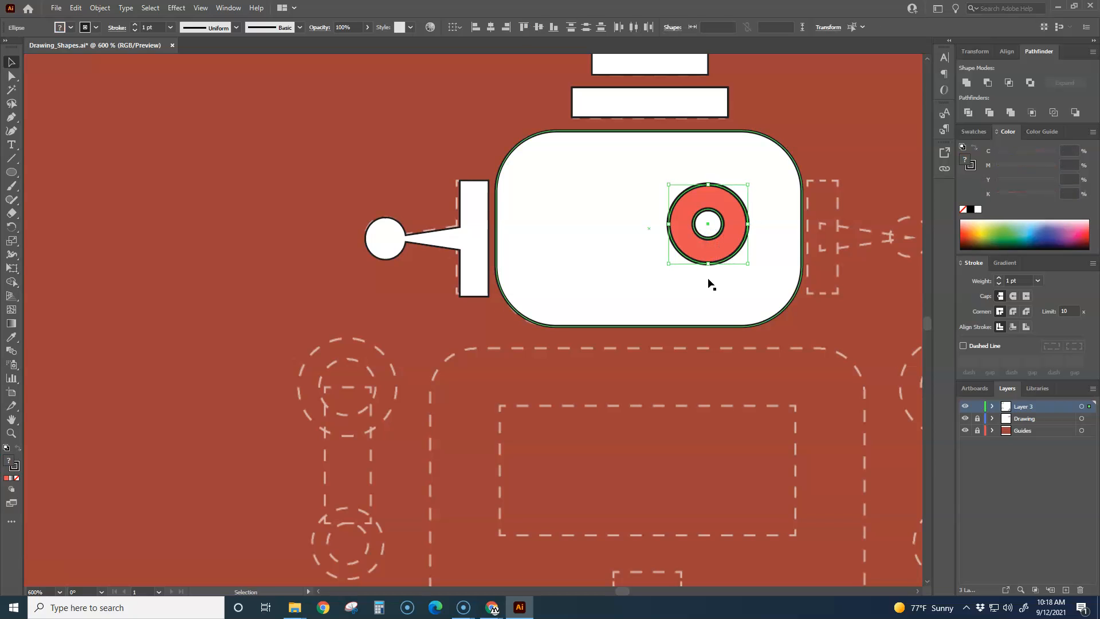
left_click_drag(736, 259, 617, 260)
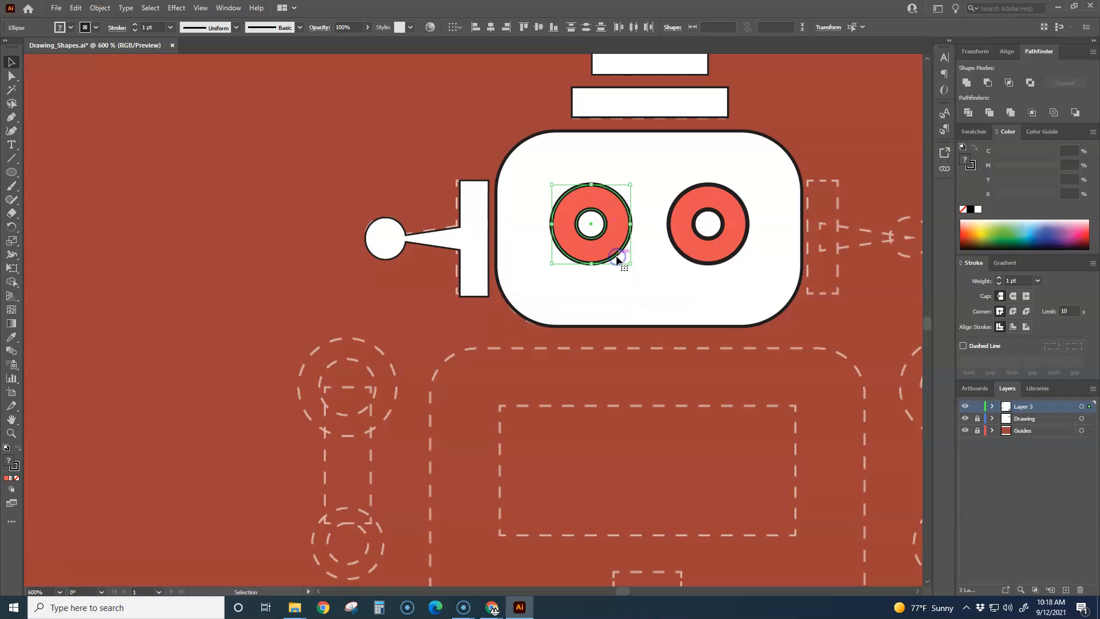
left_click(421, 133)
Step: Move the white center circles of both eyes off the head into the empty area to its upper right
scroll(438, 164, "down", 2)
scroll(576, 214, "up", 1)
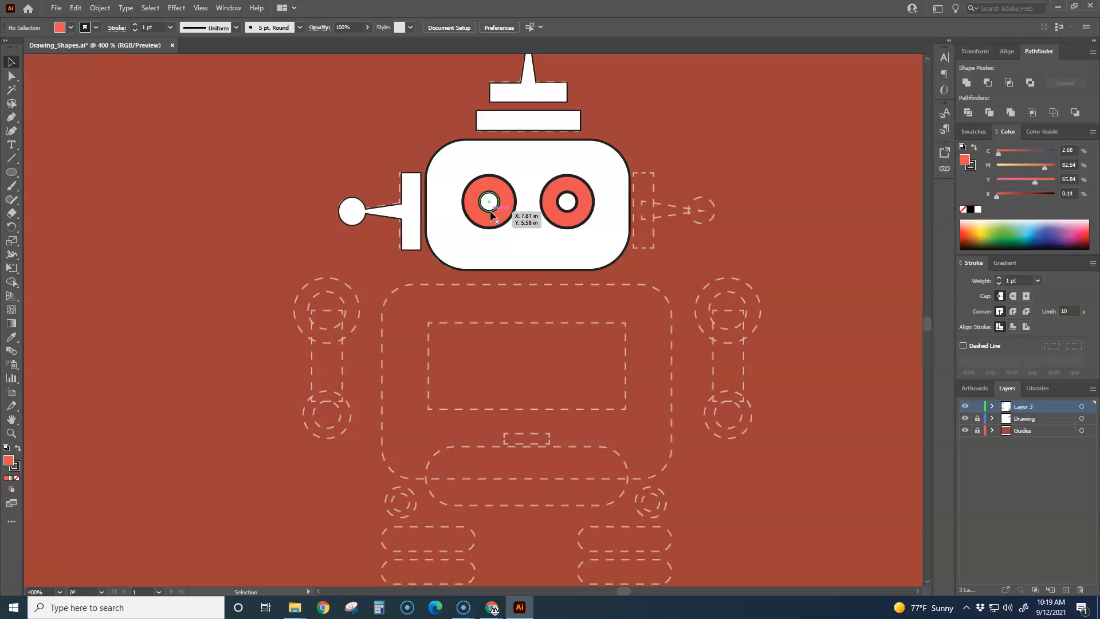
left_click_drag(567, 204, 715, 122)
left_click_drag(491, 210, 660, 121)
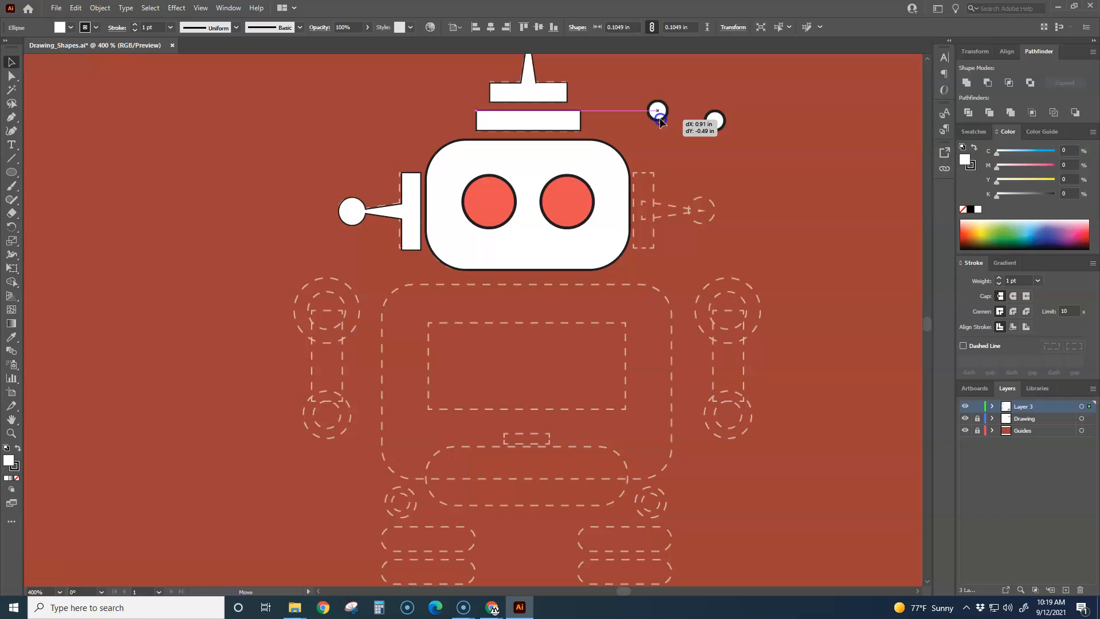
left_click_drag(659, 118, 658, 117)
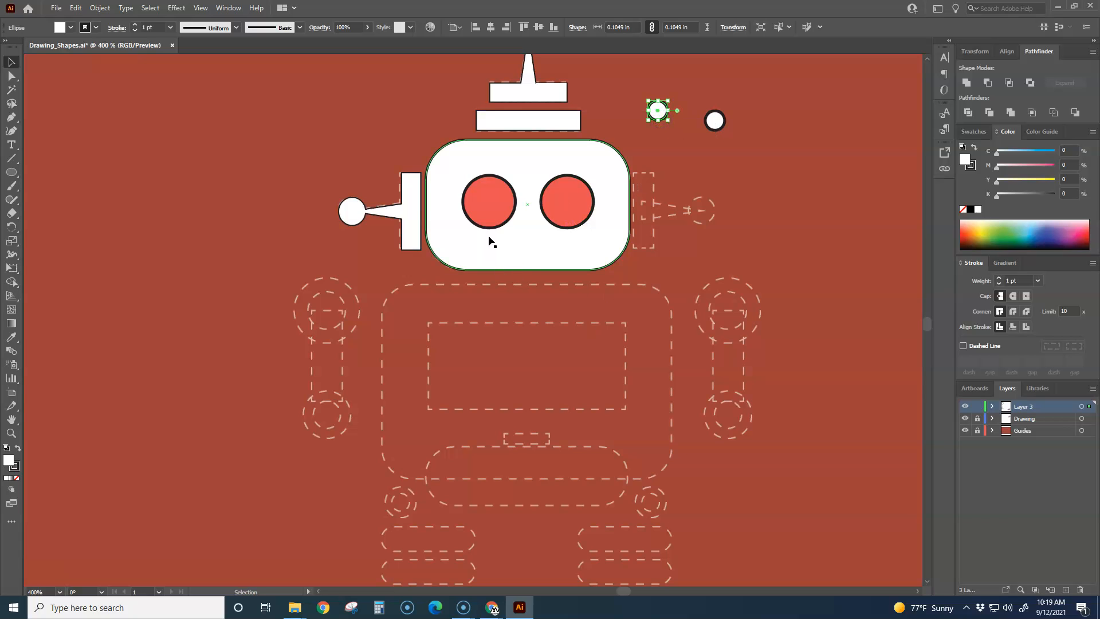
Step: Cut both red eye circles out of the head's rounded rectangle with the Minus Front pathfinder operation
left_click(450, 258)
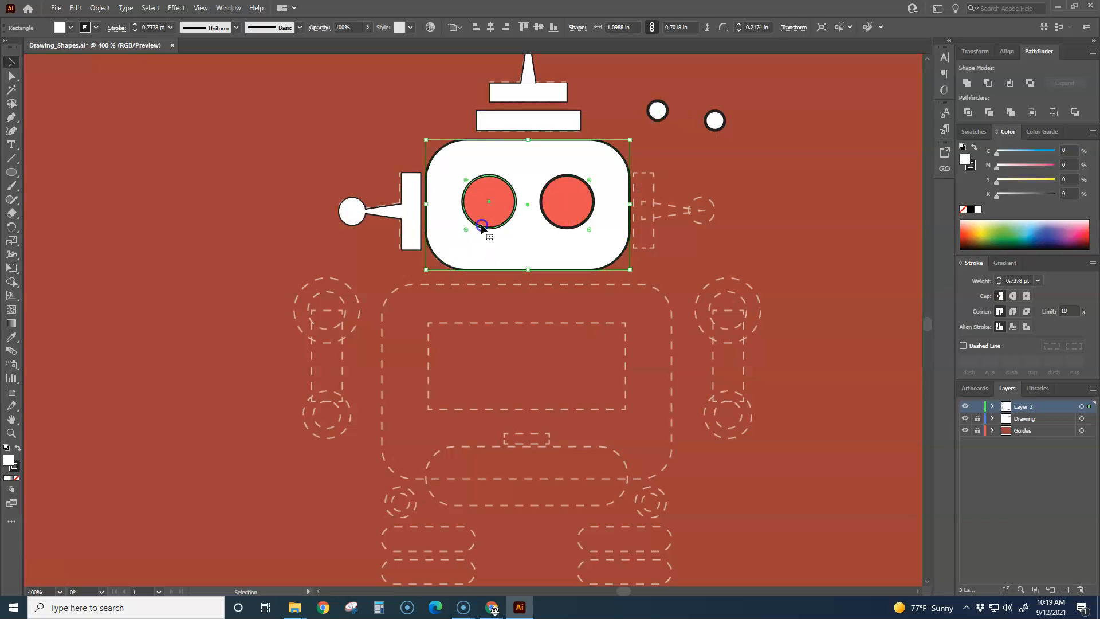
left_click(484, 225)
left_click(570, 224)
left_click(665, 269)
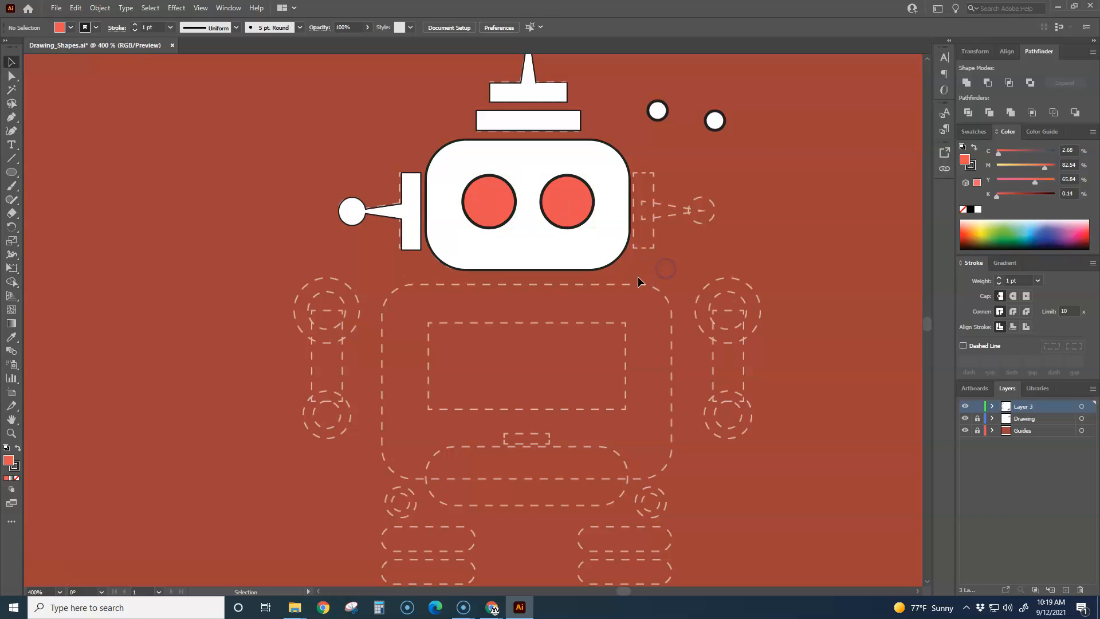
left_click(474, 206)
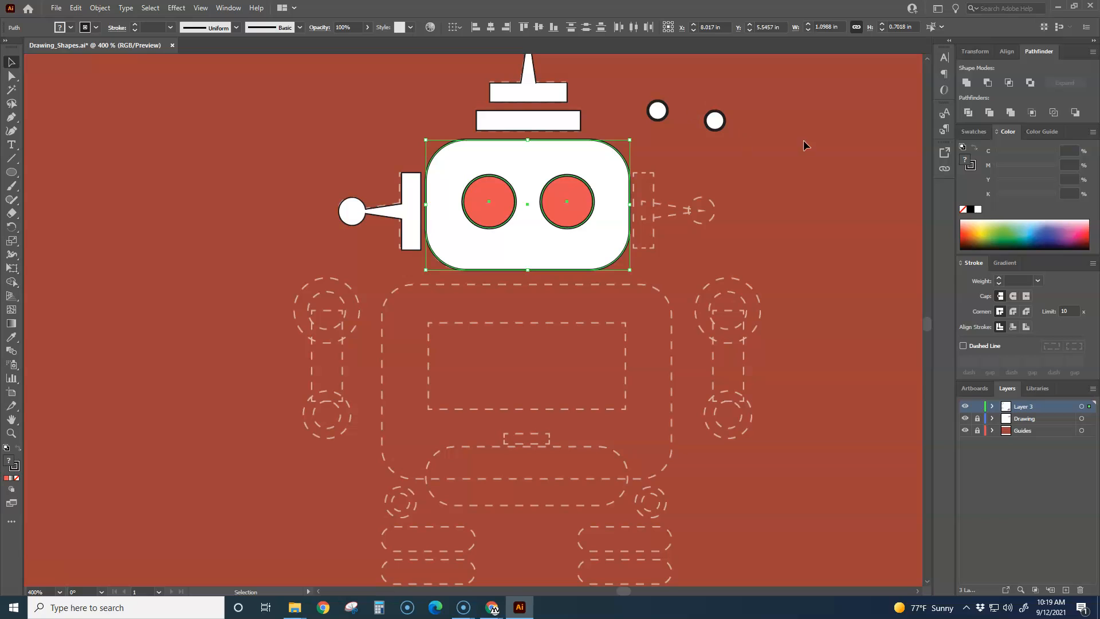
left_click(988, 84)
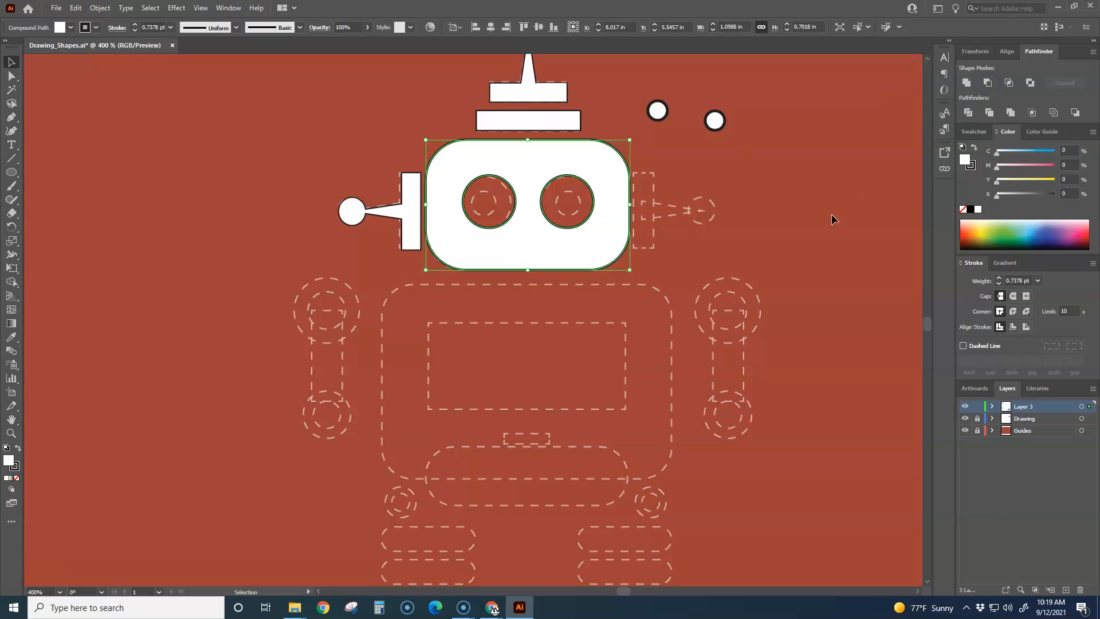
left_click(793, 217)
Step: Nudge the cut-out head slightly down and to the left over its dashed guide
mouse_move(629, 175)
left_mouse_down()
mouse_move(509, 172)
mouse_move(463, 149)
mouse_move(568, 90)
mouse_move(643, 110)
mouse_move(606, 189)
mouse_move(633, 165)
mouse_move(628, 173)
left_mouse_up()
left_click(750, 170)
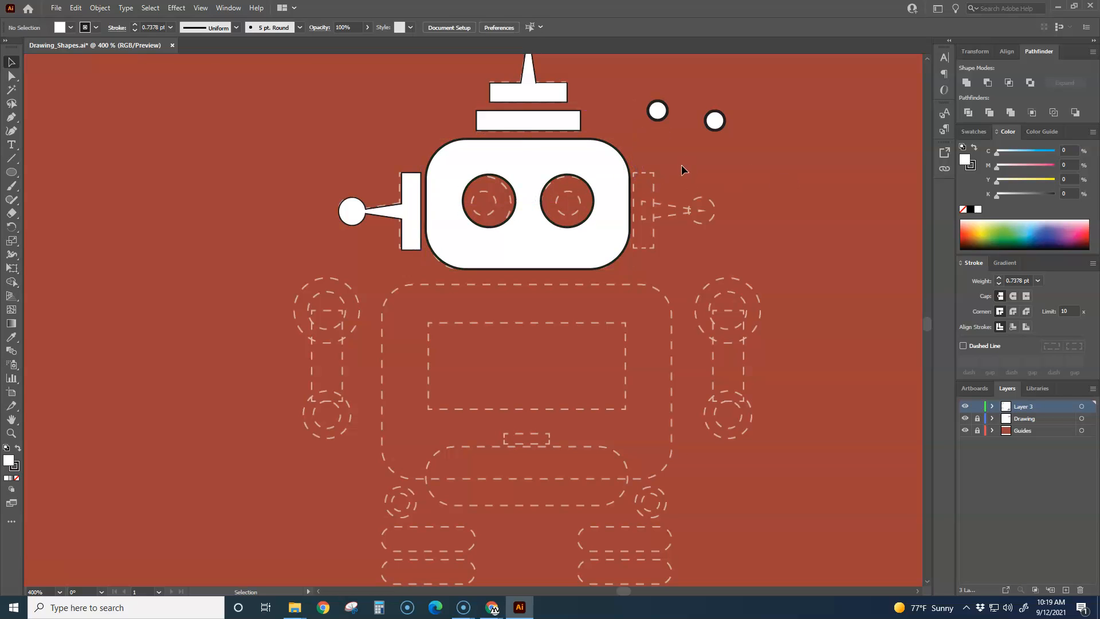
left_click(591, 147)
key("Down")
key("Down")
key("Left")
key("Up")
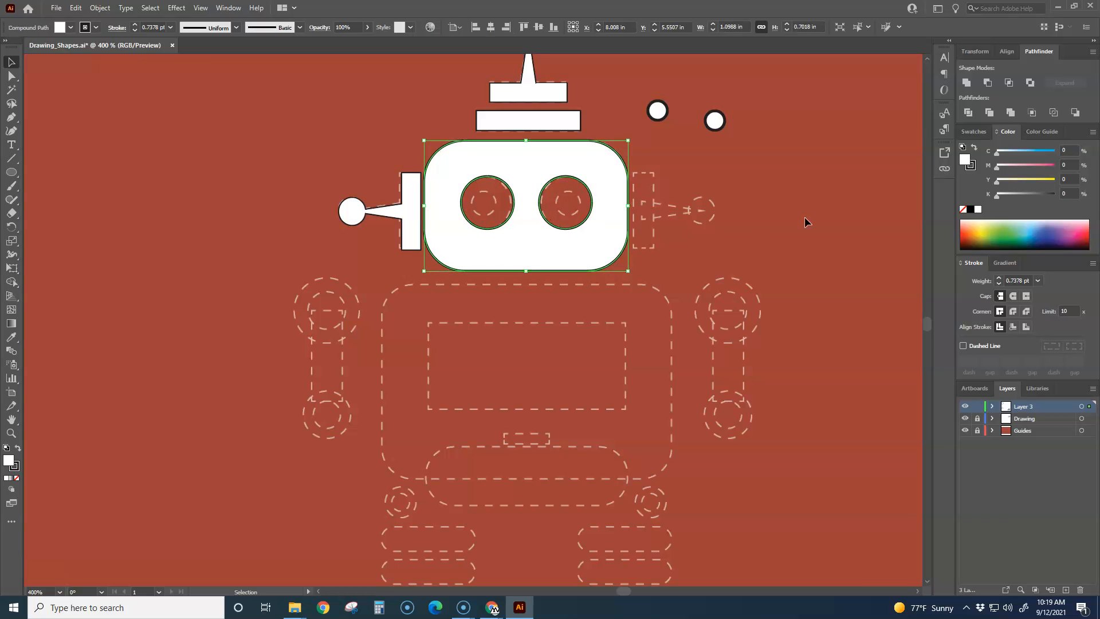
Step: Place the two small white circles back in the centers of the left and right eye openings
left_click_drag(659, 113, 491, 211)
left_click_drag(710, 131, 564, 207)
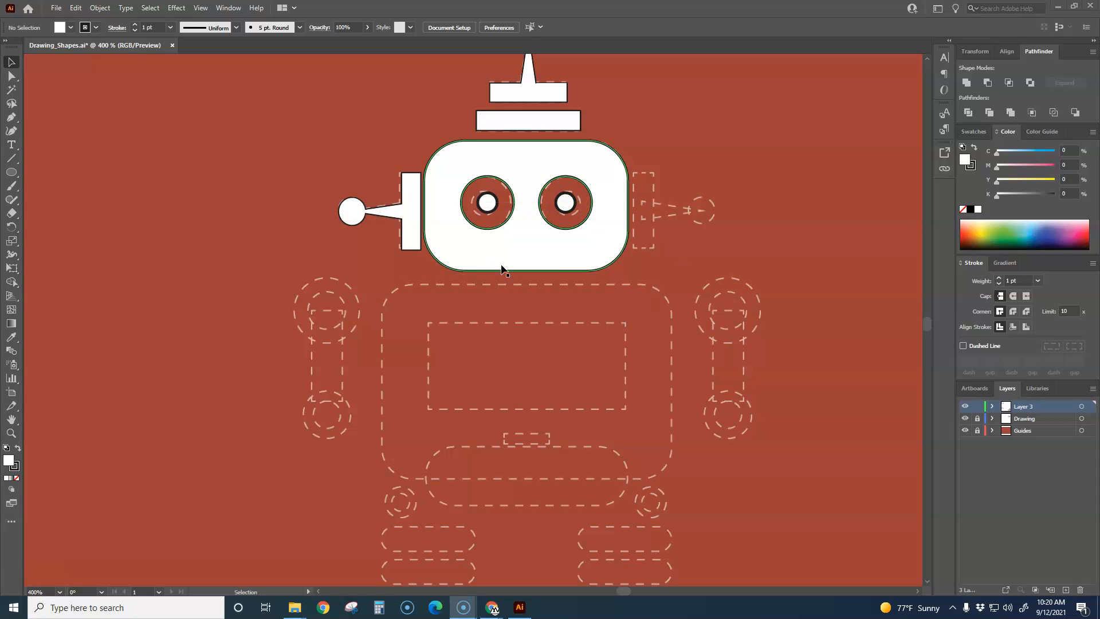
Step: Move the left white pupil and the head away separately, and undo these moves
left_click(484, 213)
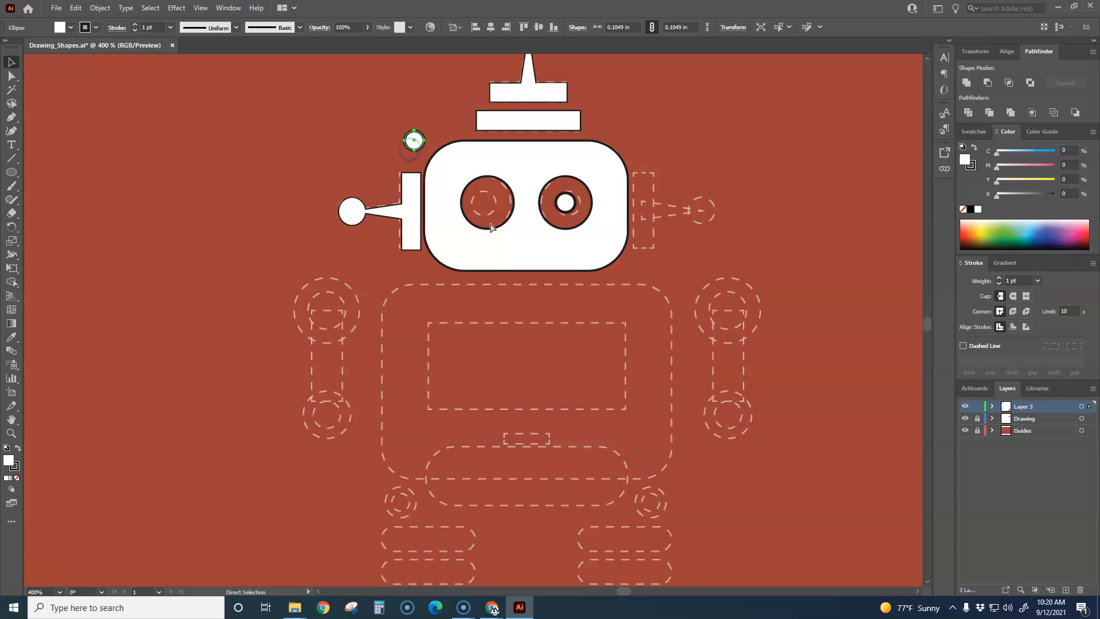
left_click_drag(554, 273, 692, 201)
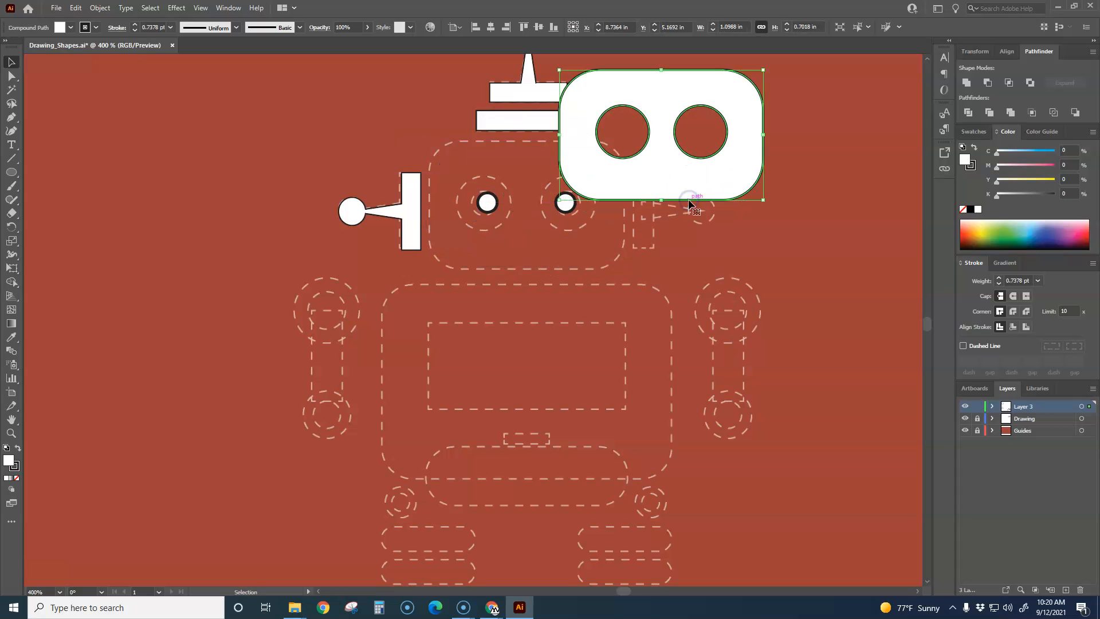
key("ctrl+z")
left_click(705, 260)
Step: Try shifting the two white pupils to other positions inside the eye openings, and undo the shifts
scroll(590, 263, "up", 1)
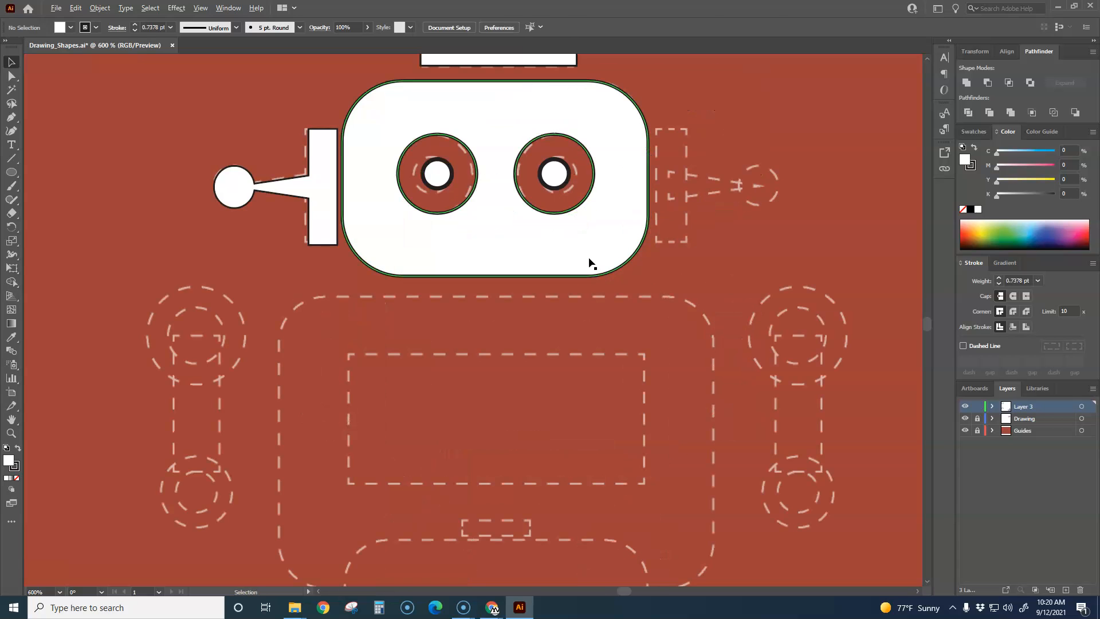
left_click_drag(559, 193, 558, 208)
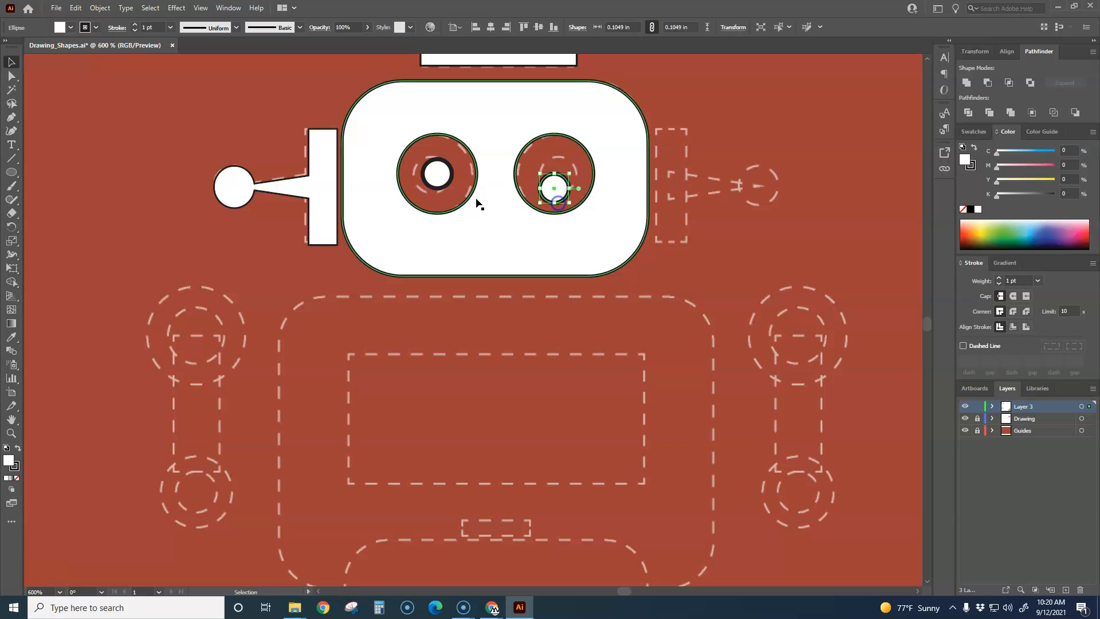
mouse_move(446, 190)
left_mouse_down()
mouse_move(446, 213)
mouse_move(446, 194)
left_mouse_up()
left_click_drag(554, 205, 570, 166)
left_click(860, 233)
scroll(772, 265, "down", 3)
scroll(772, 265, "up", 2)
scroll(726, 246, "up", 1)
key("ctrl+z")
key("ctrl+z")
key("ctrl+z")
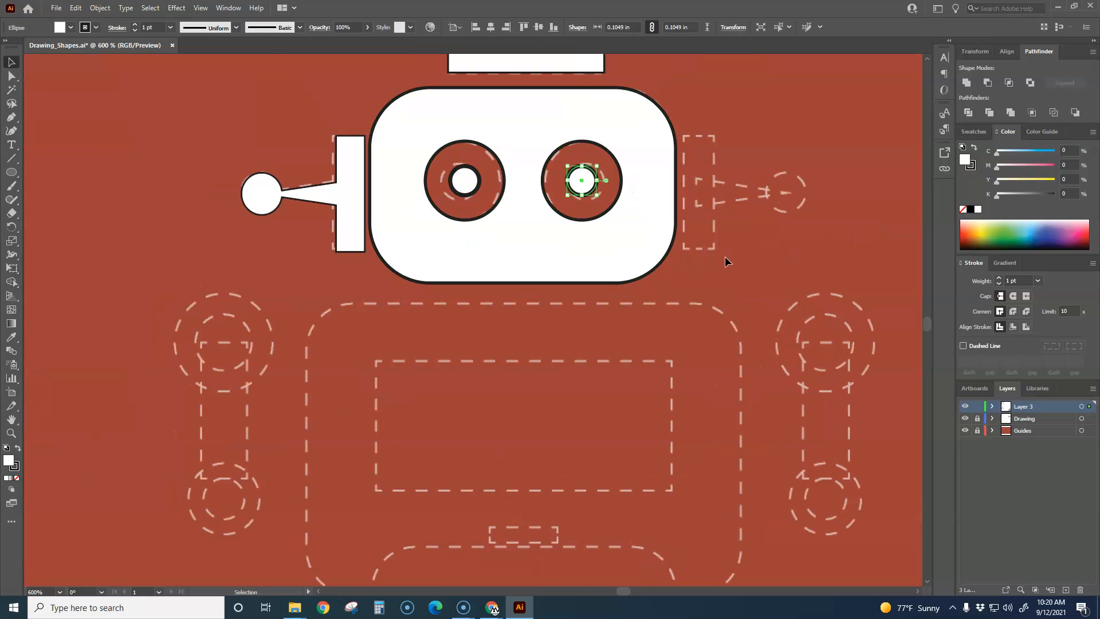
left_click(725, 257)
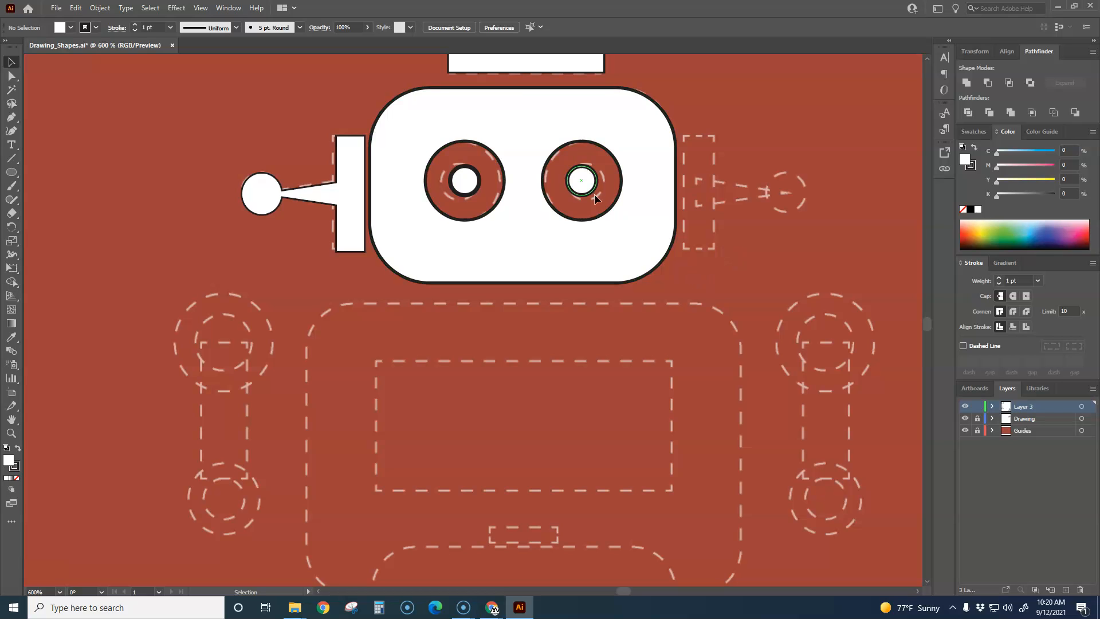
Step: Unite the head and both white pupils with the Pathfinder, and shift the combined shape slightly to the right
left_click_drag(689, 273, 442, 184)
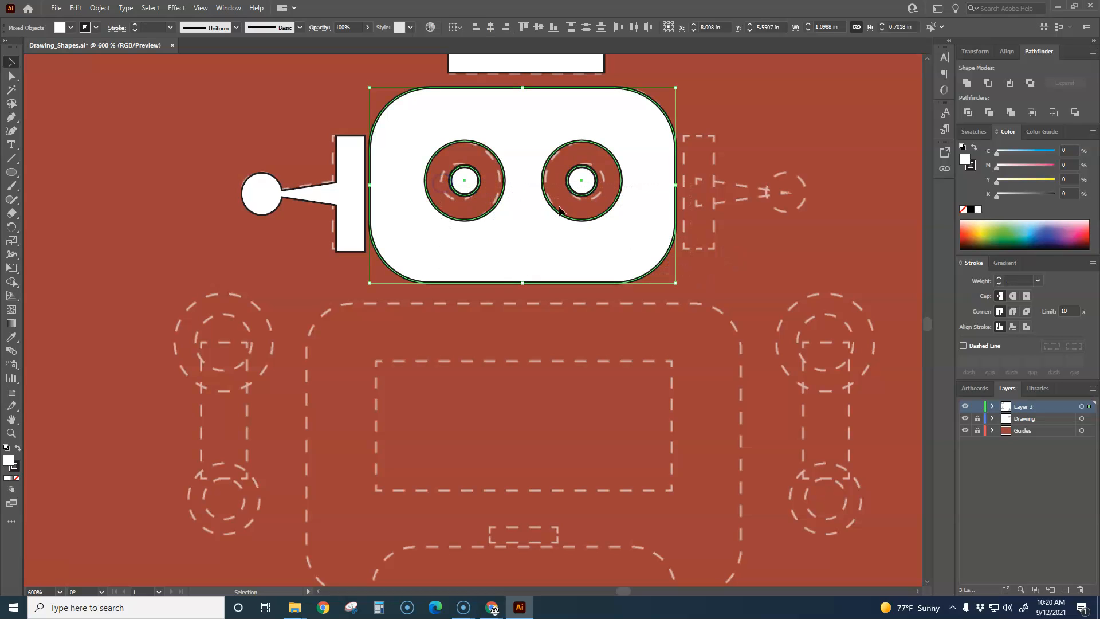
left_click(967, 86)
left_click(767, 212)
mouse_move(670, 231)
left_mouse_down()
mouse_move(802, 256)
mouse_move(594, 287)
mouse_move(676, 234)
left_mouse_up()
scroll(719, 239, "down", 4)
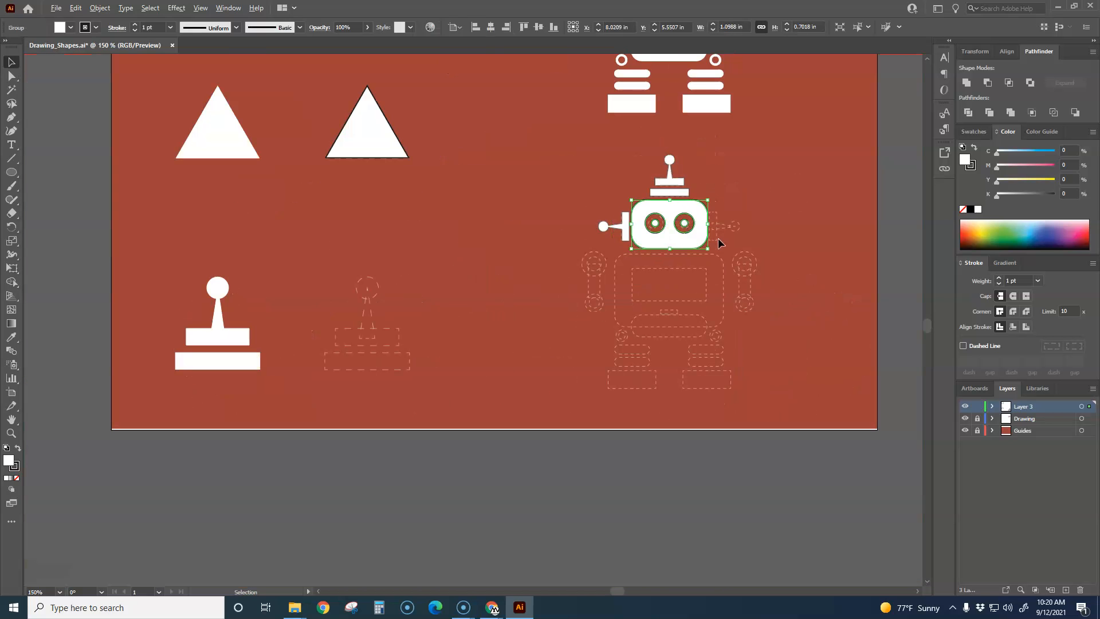
left_click(804, 253)
left_click_drag(797, 260, 623, 358)
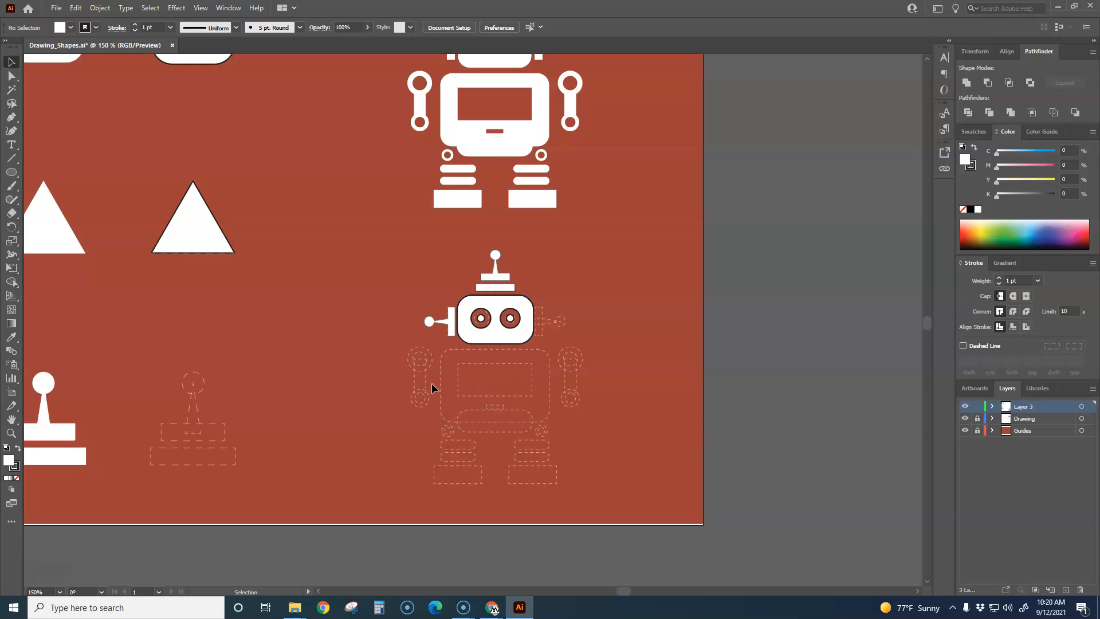
scroll(625, 350, "down", 2)
left_click_drag(403, 361, 449, 341)
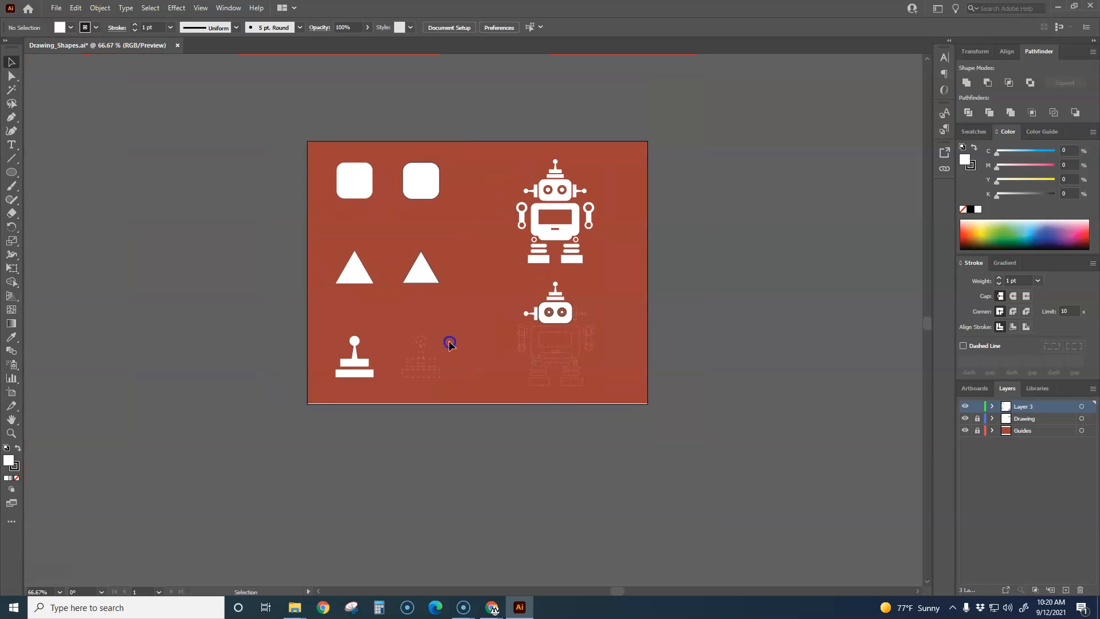